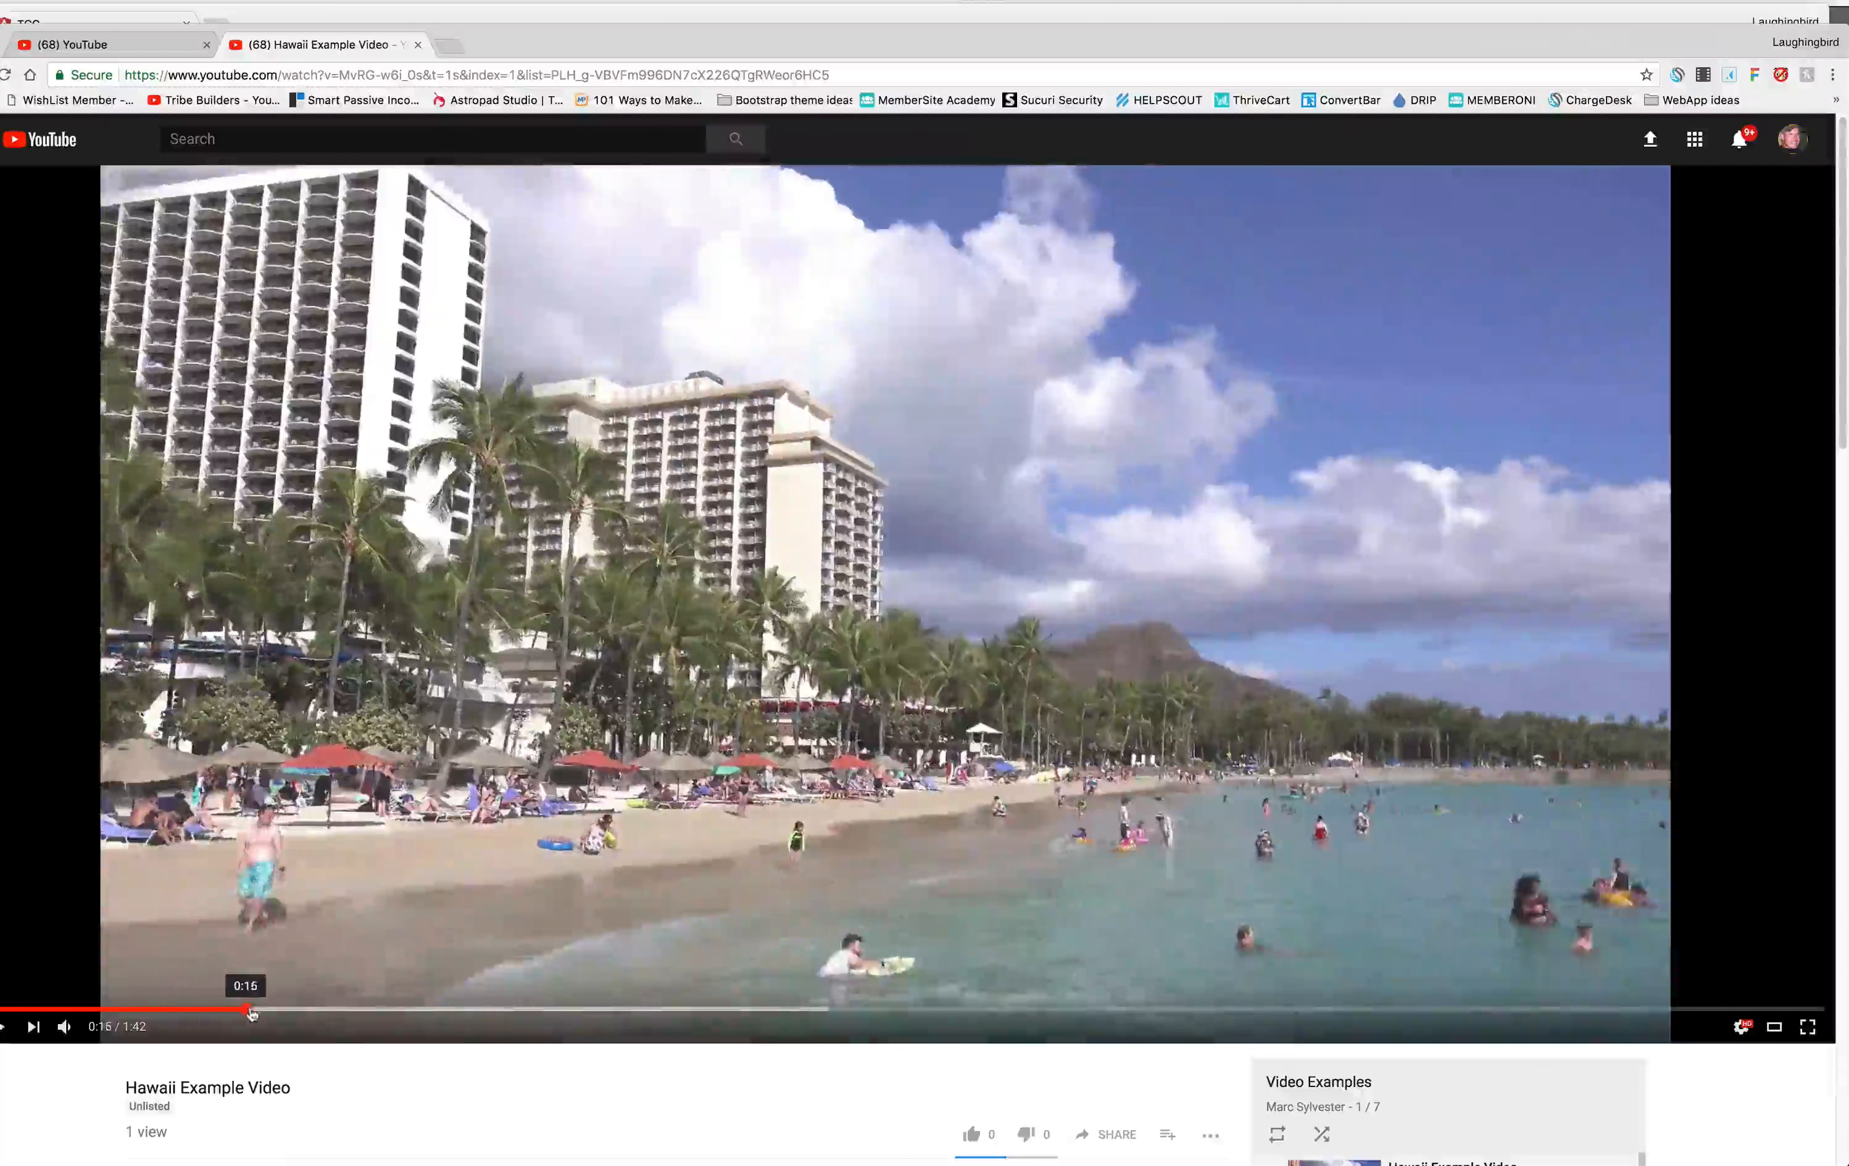
# Skip through the Hawaii Example Video and stop at the overhead beach and palm tree frame at 1:33
pyautogui.click(343, 1010)
pyautogui.click(812, 1009)
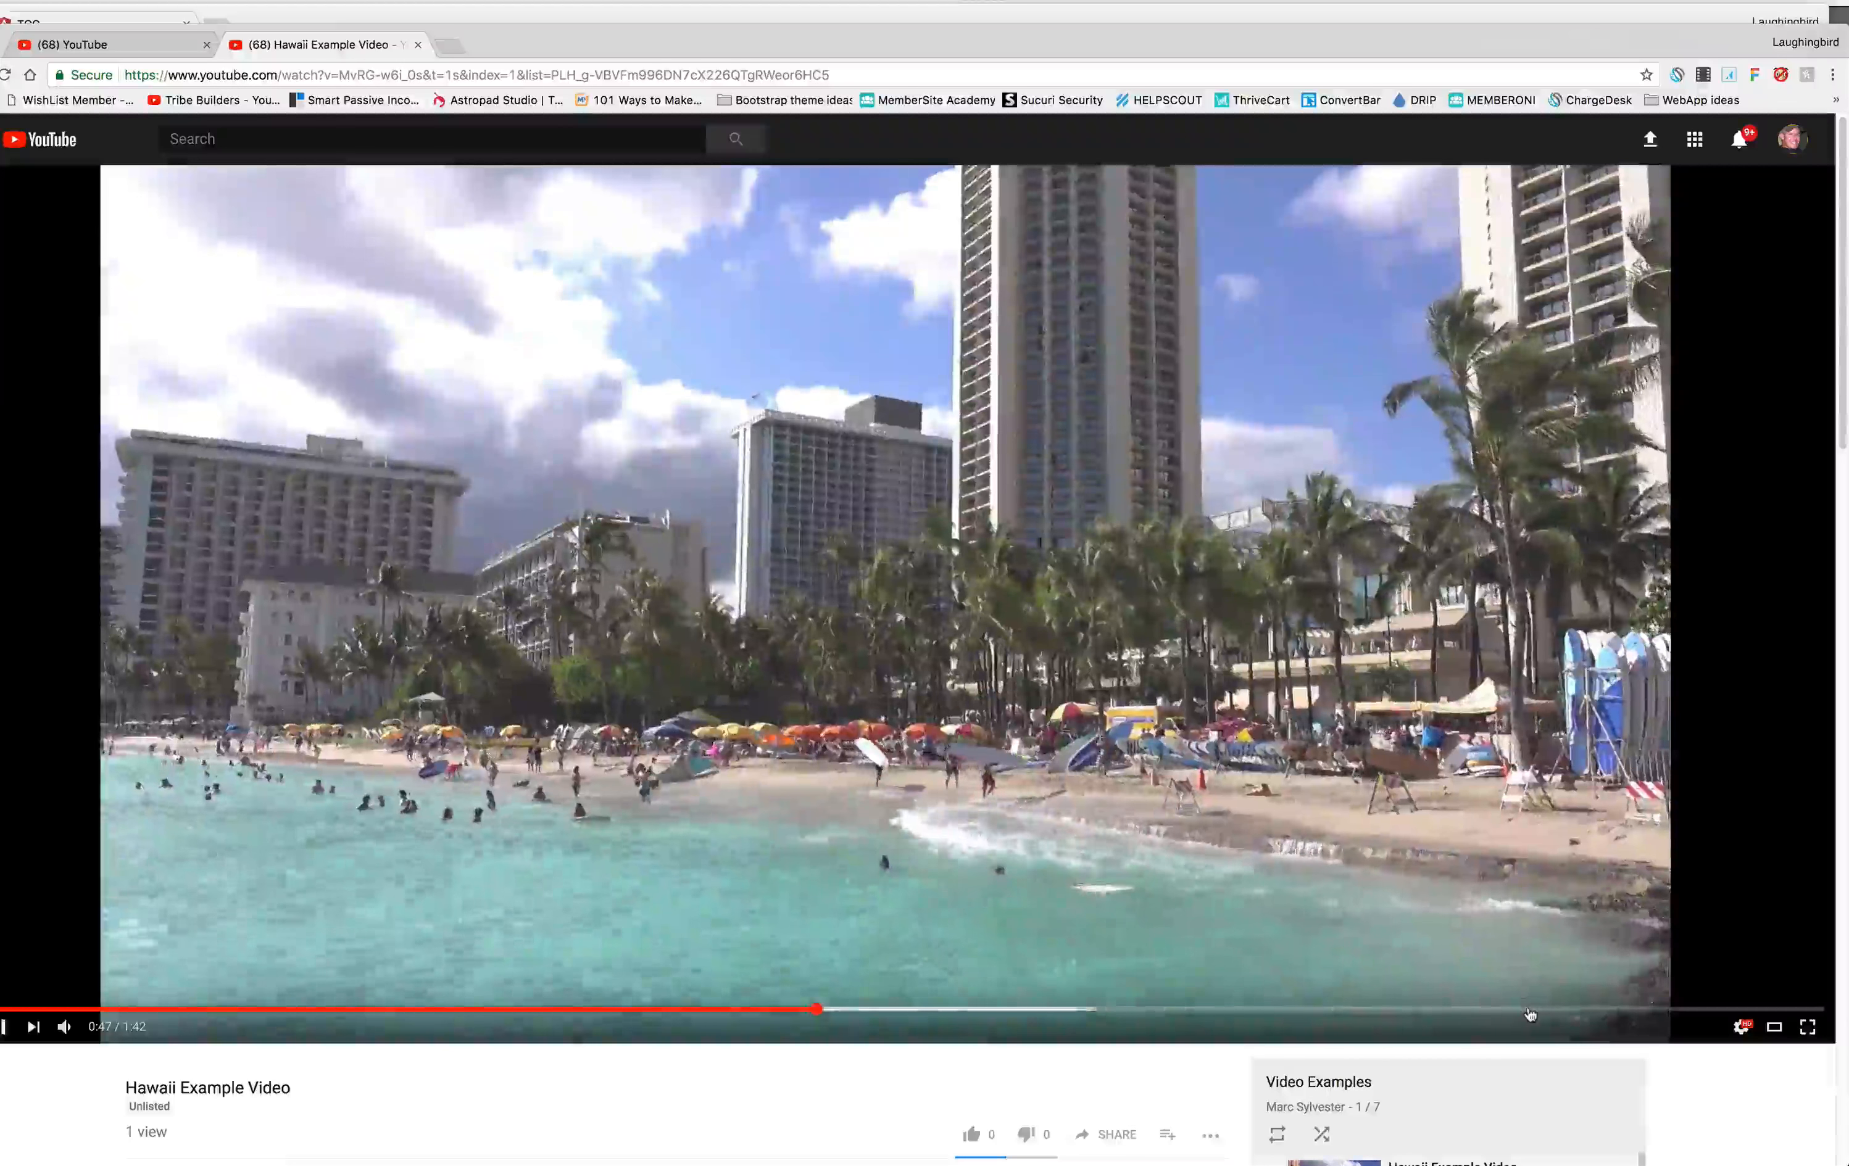
pyautogui.click(1532, 1007)
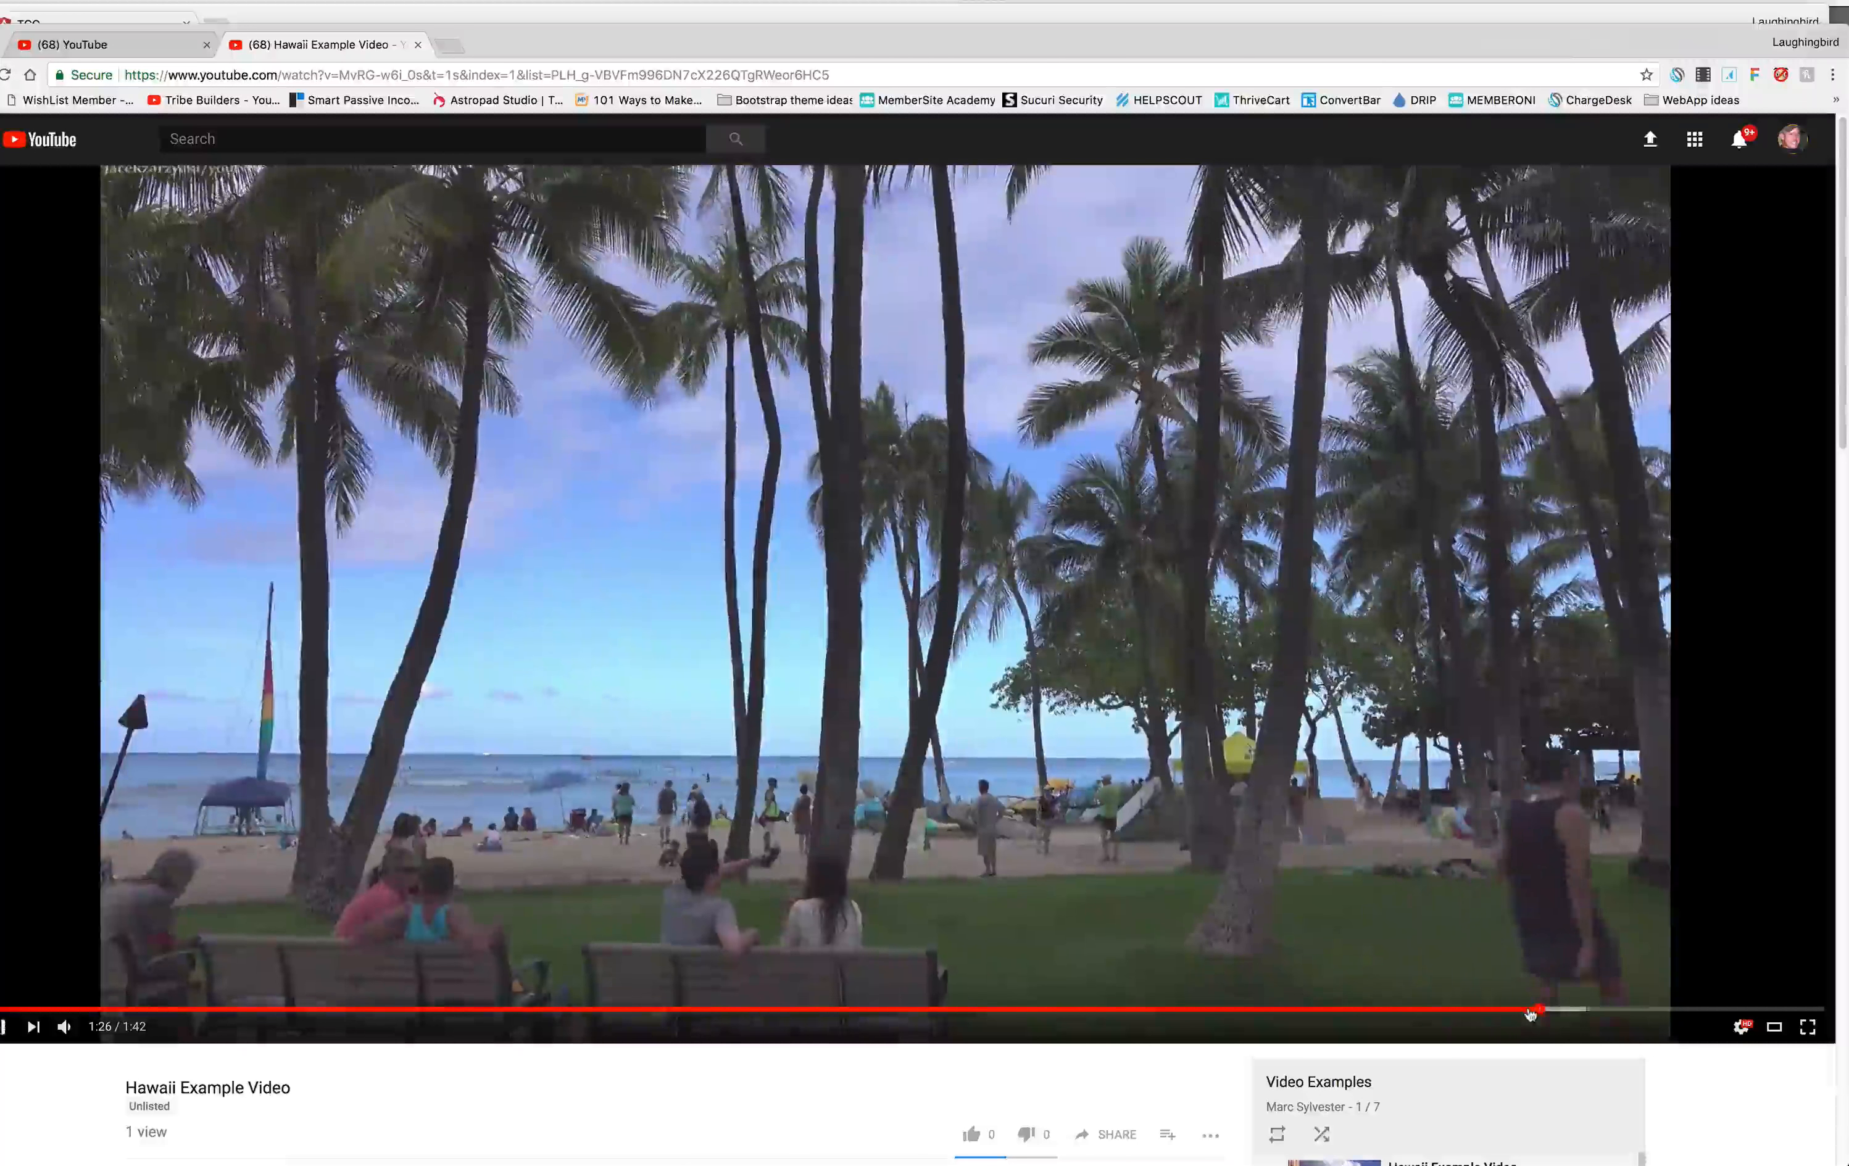
pyautogui.click(1642, 1009)
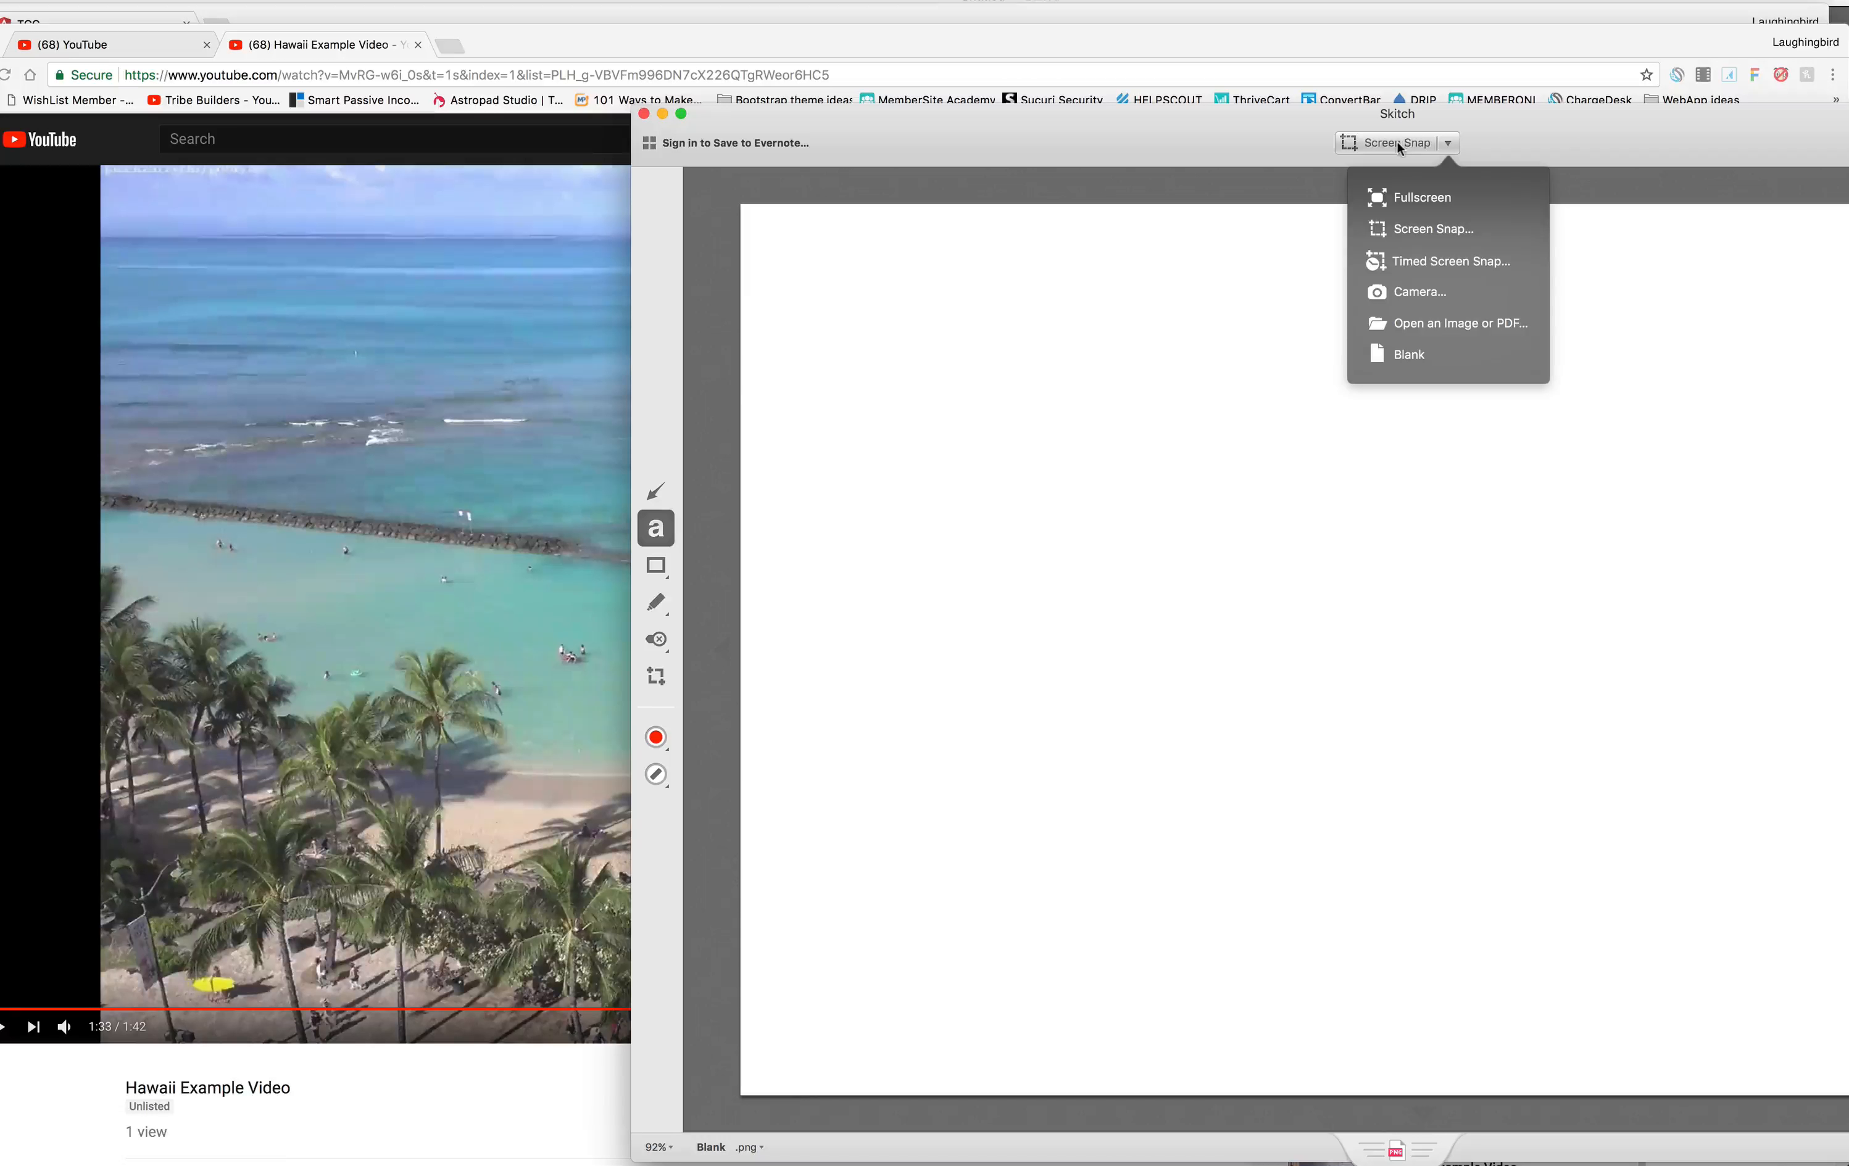
# Capture the paused beach frame as a Skitch screen snap of about 1666 by 881 and save the PNG to the Desktop
pyautogui.press('super+shift+5')
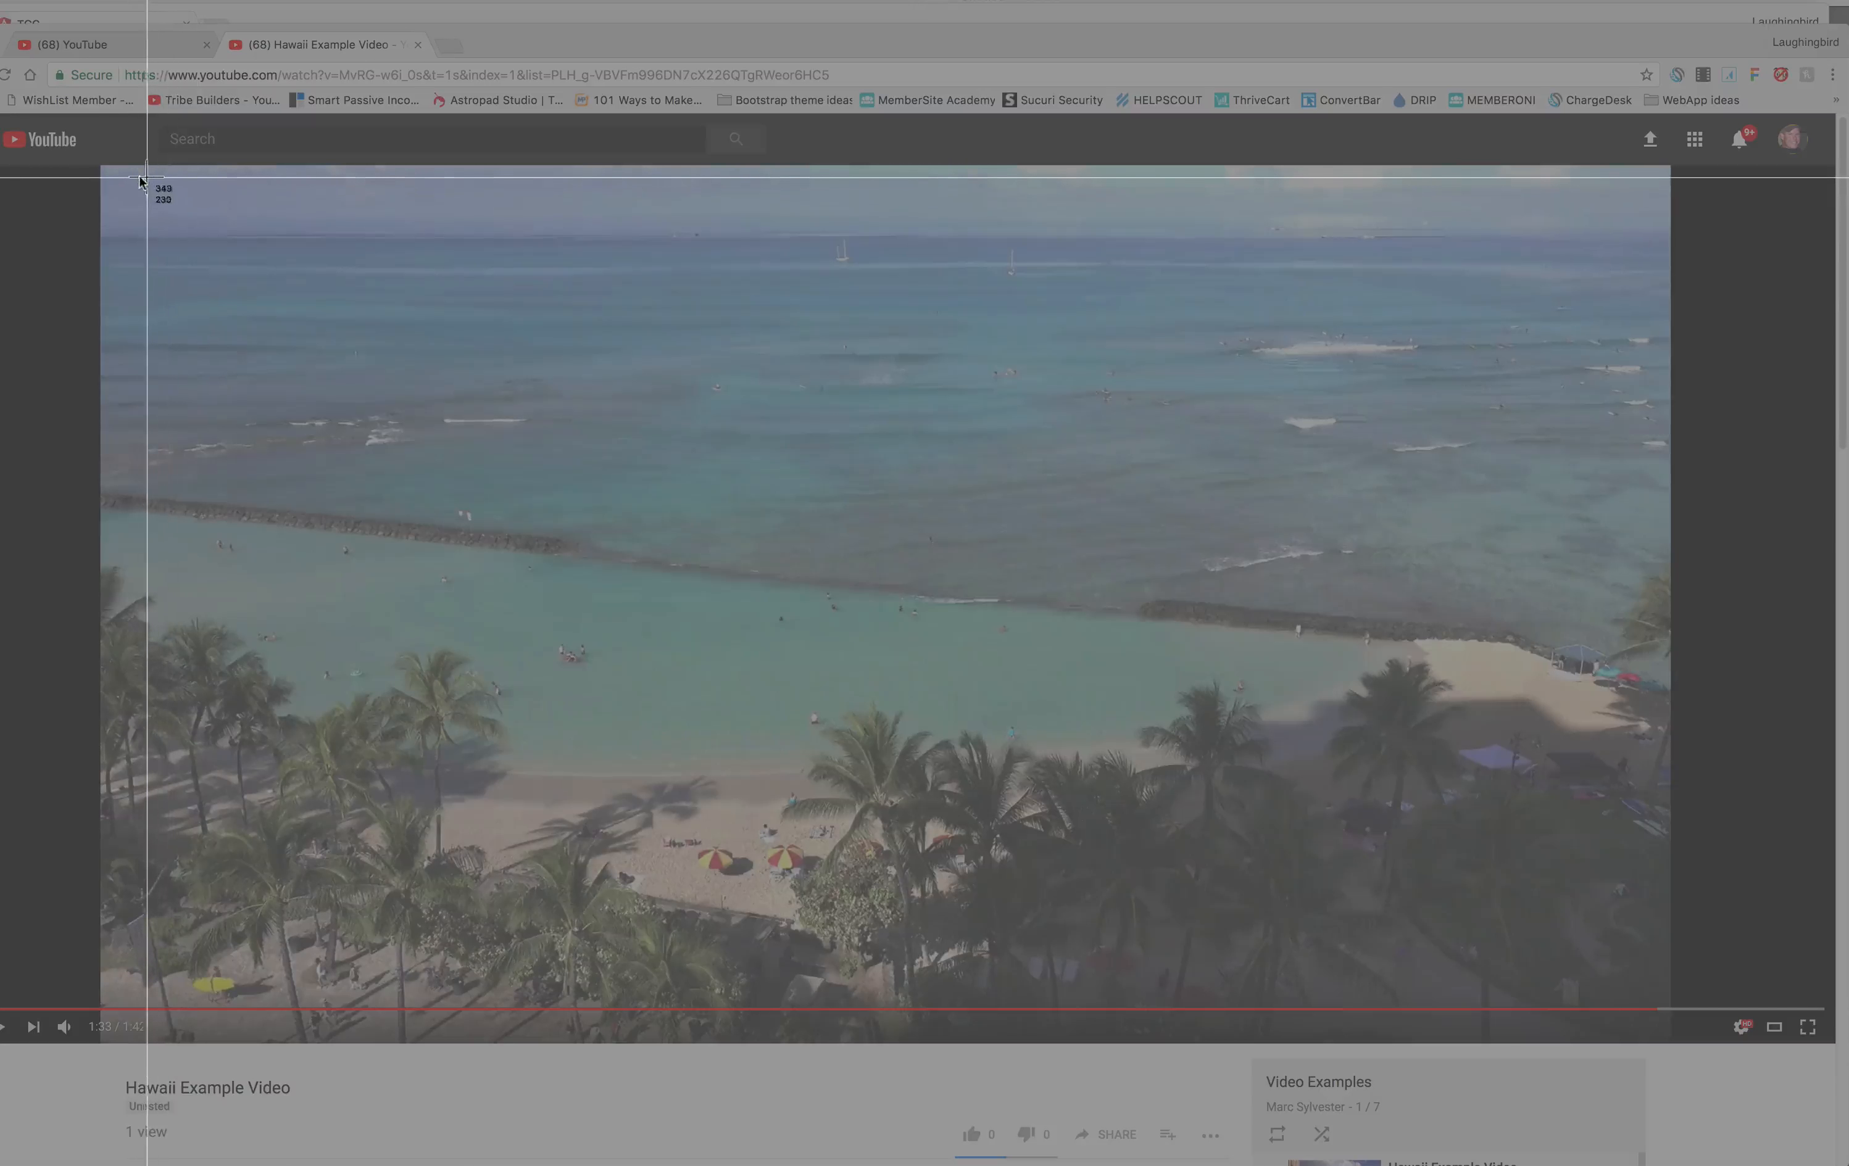
pyautogui.moveTo(117, 177); pyautogui.dragTo(1659, 991)
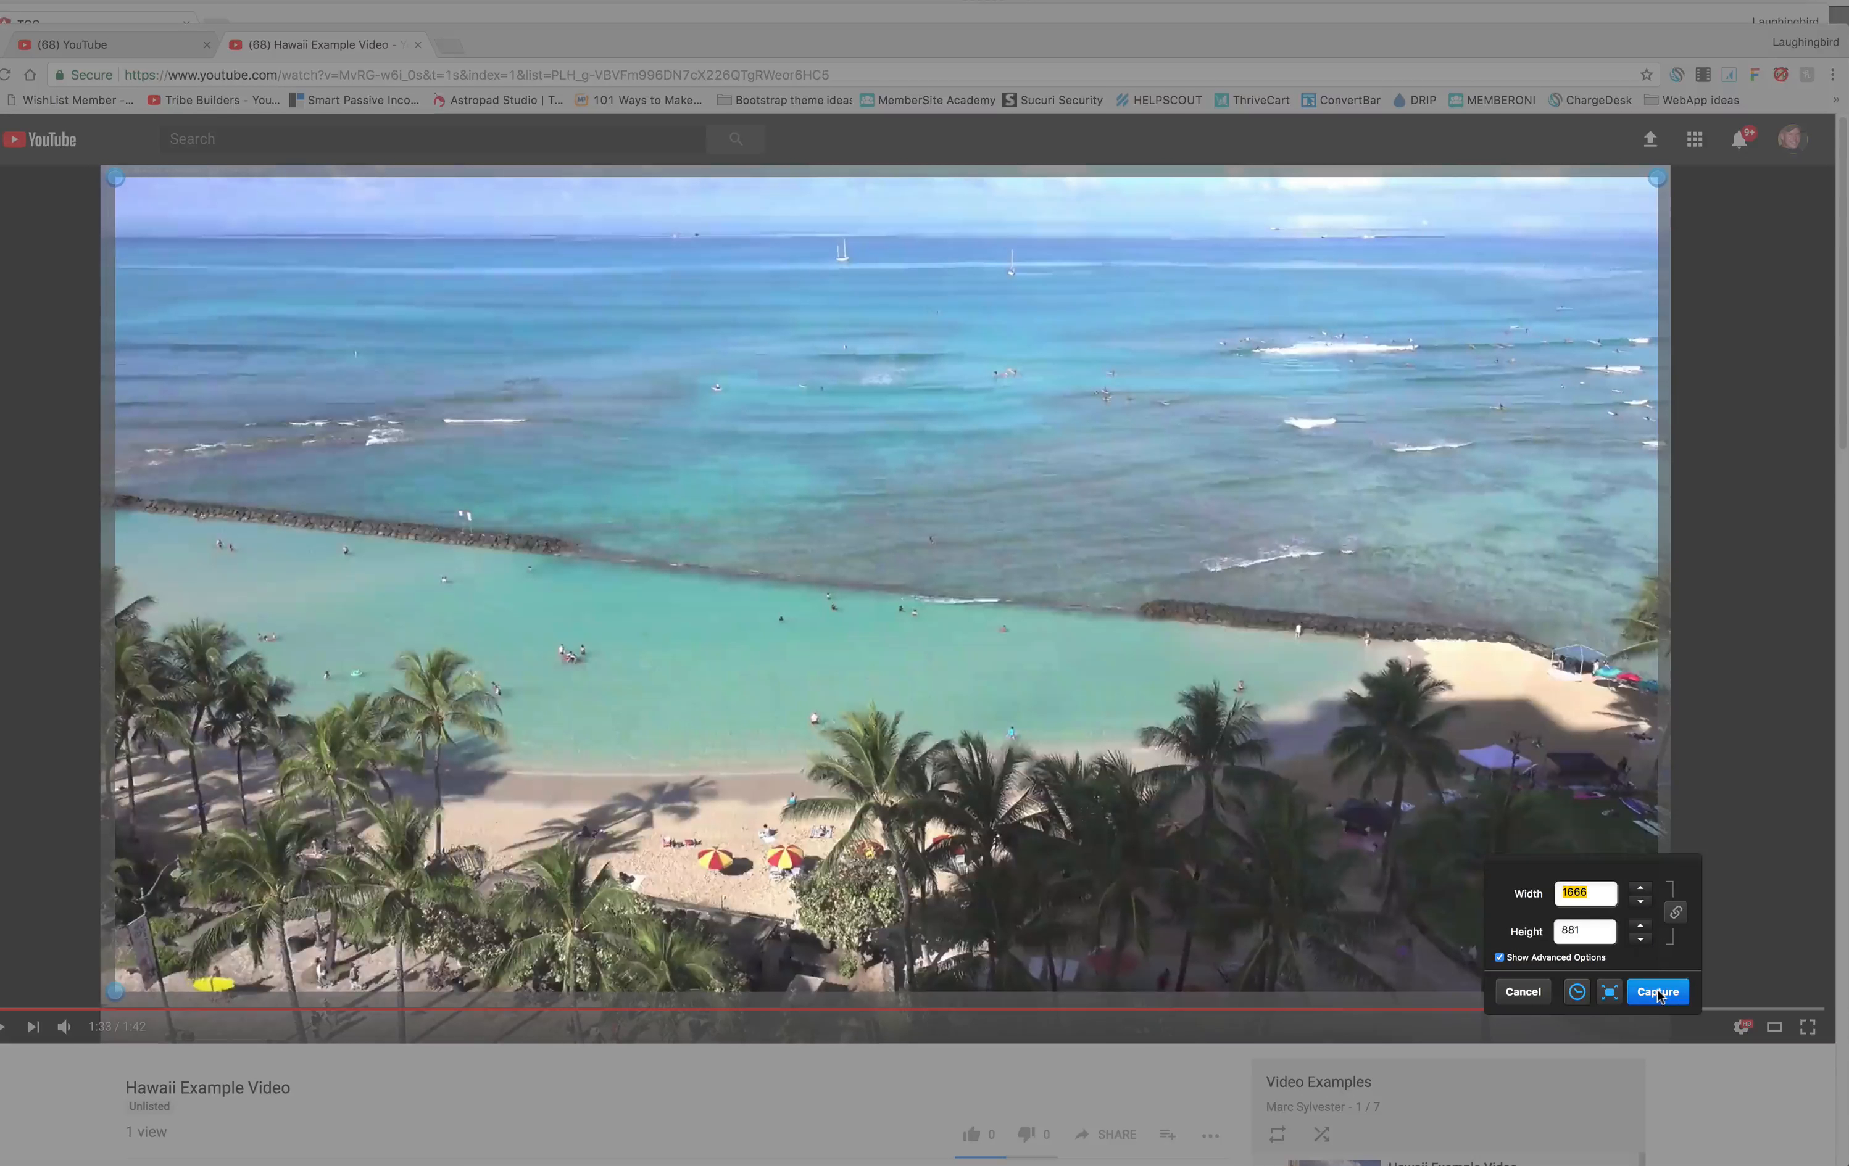
pyautogui.click(1658, 993)
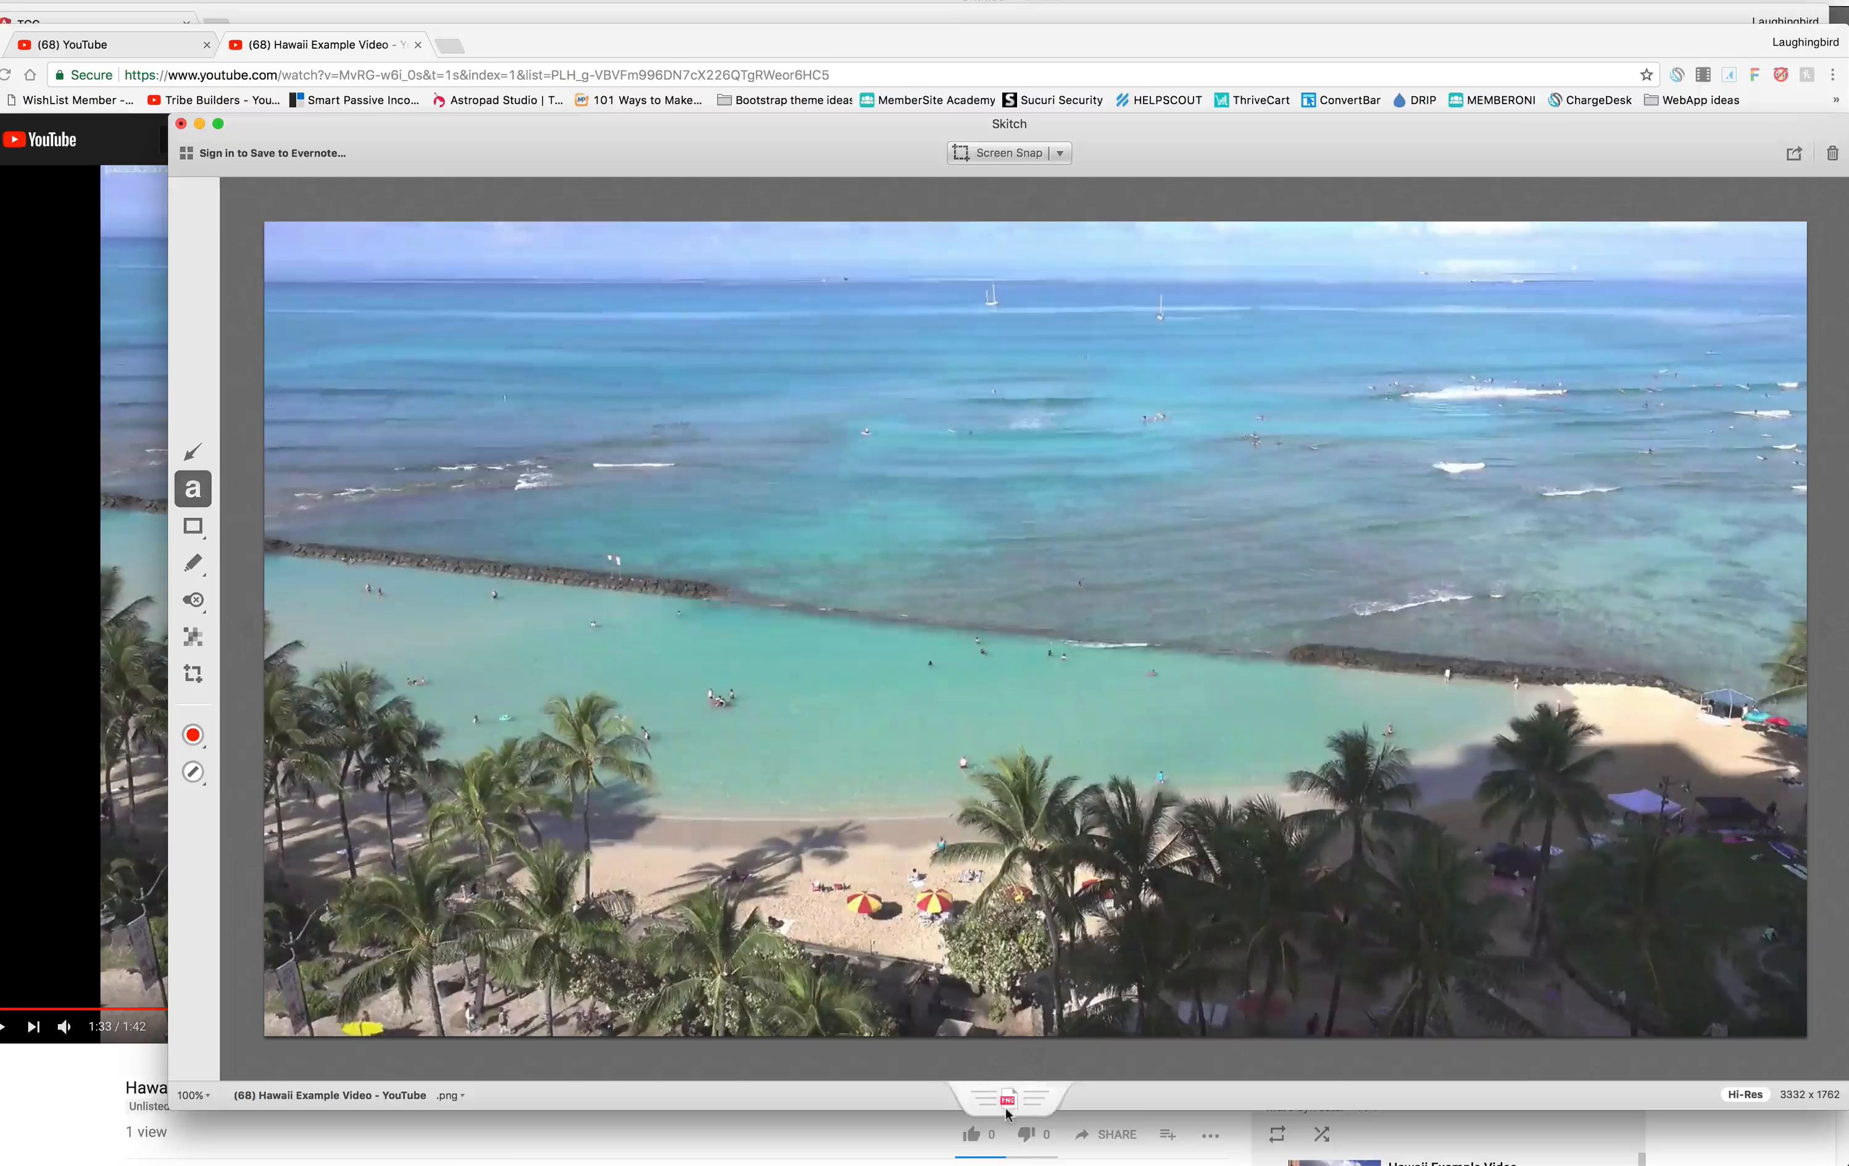
pyautogui.moveTo(1006, 1107); pyautogui.dragTo(964, 849)
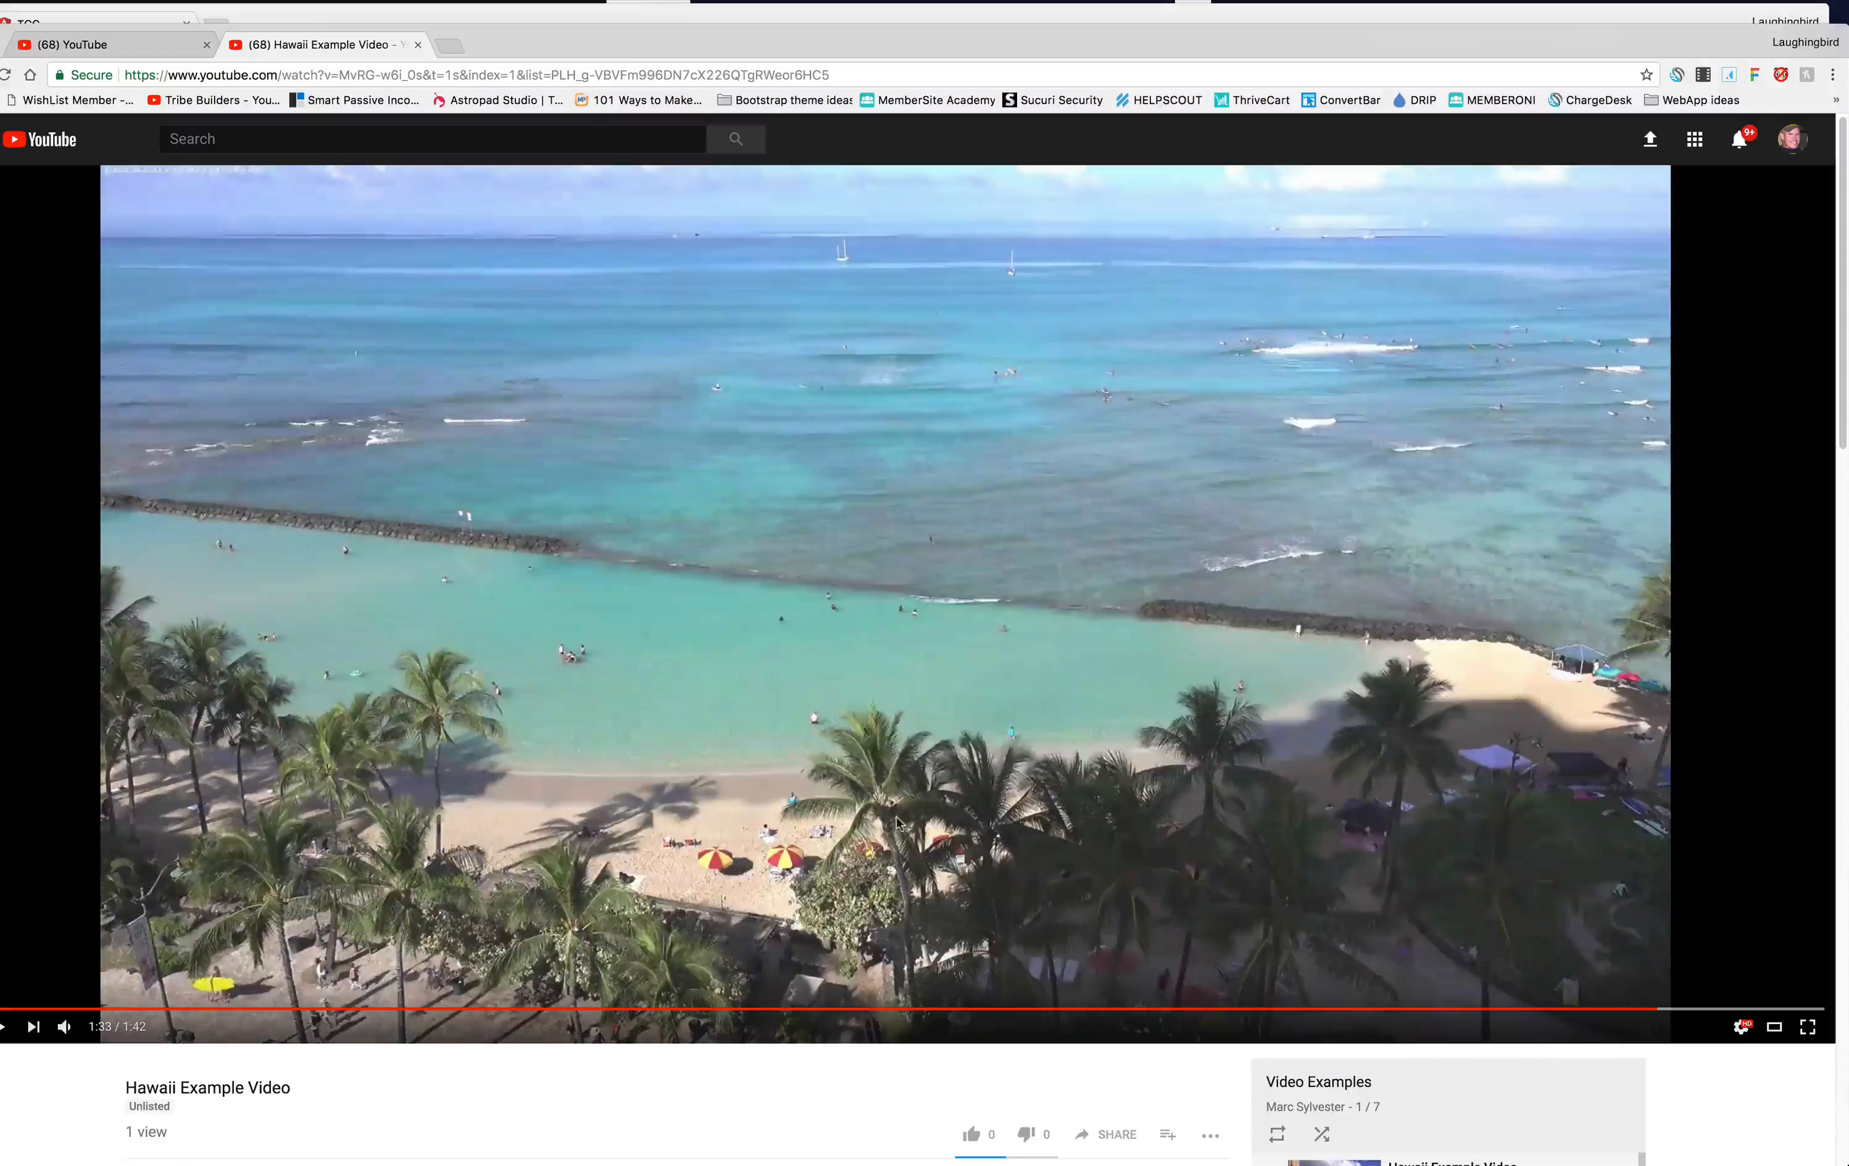
# Switch to the TGC window, open the youtubeThumbnail_lesson template and delete its YouTube Thumb graphic
pyautogui.click(289, 0)
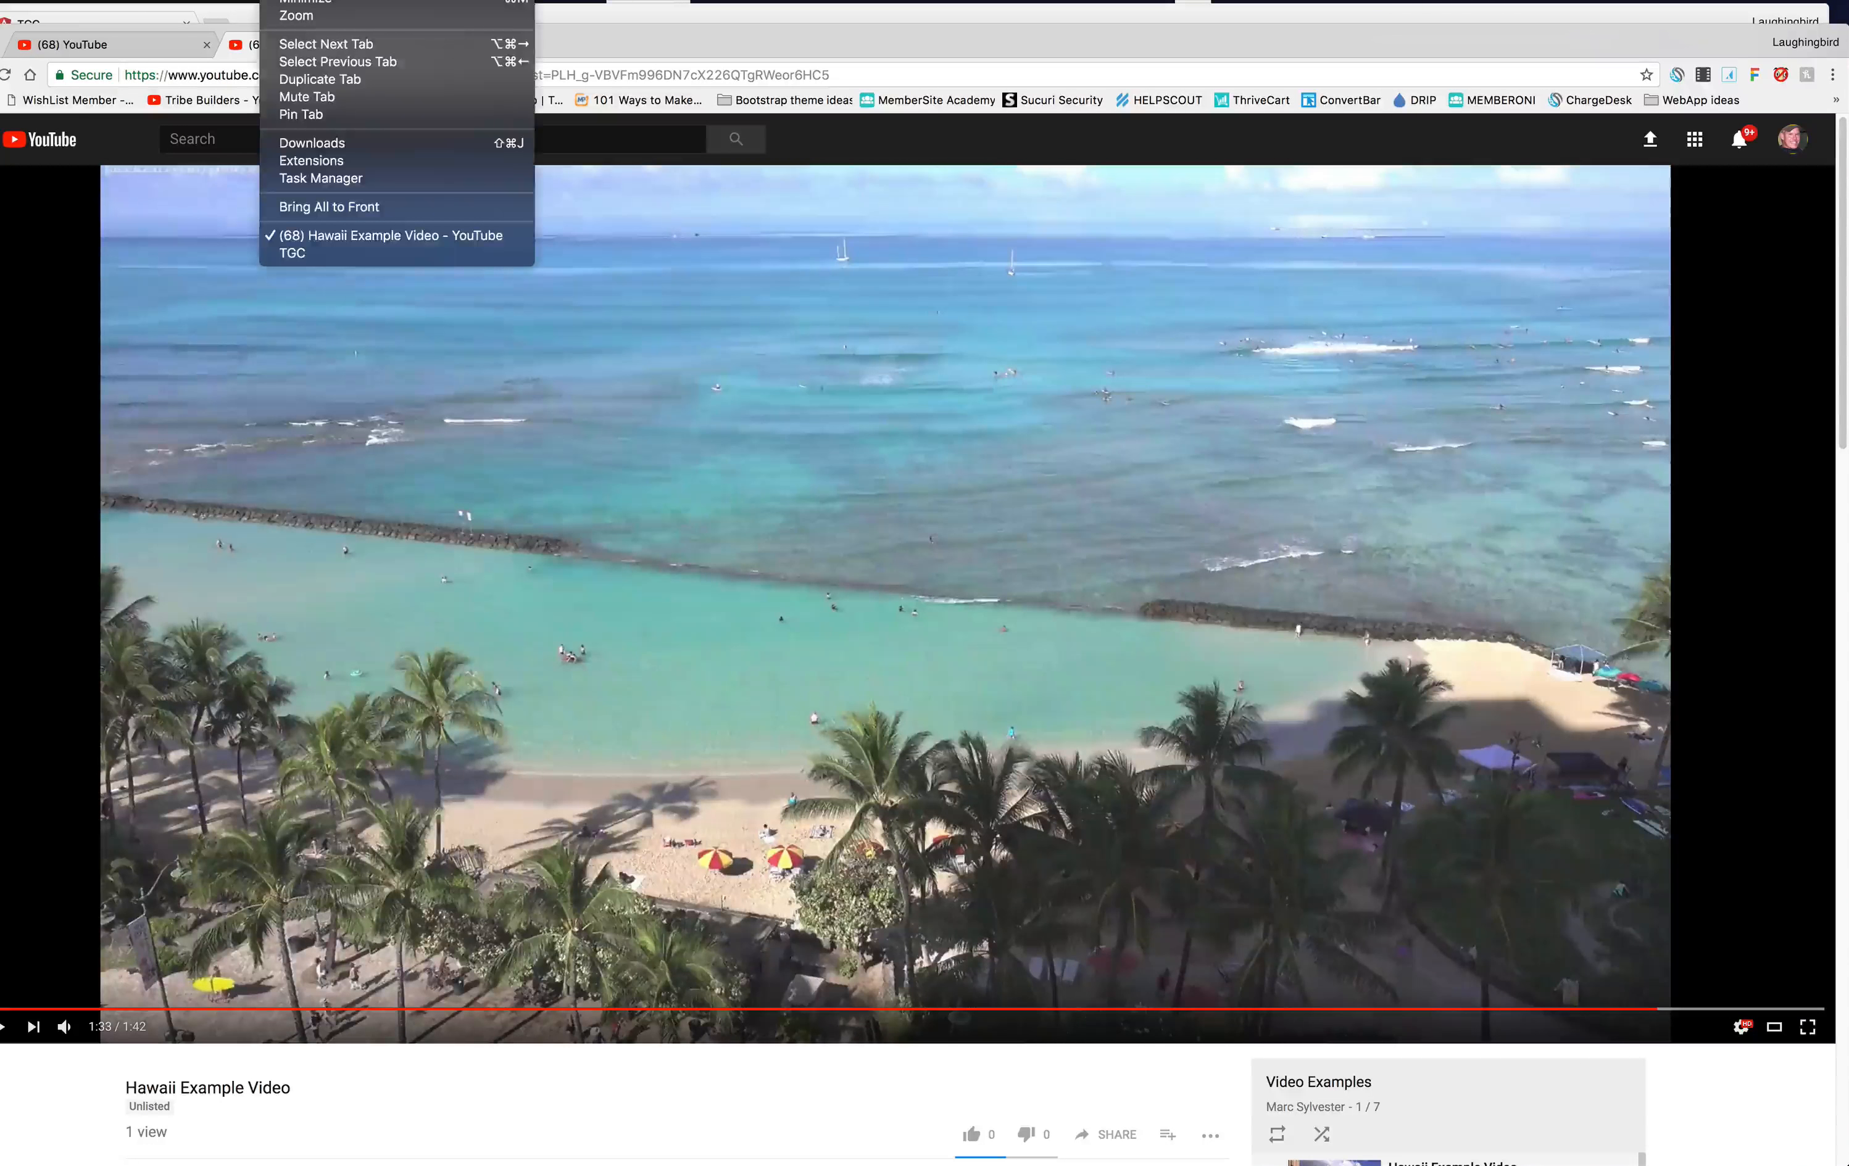
pyautogui.click(344, 252)
pyautogui.scroll(-10, 1606, 493)
pyautogui.click(1456, 840)
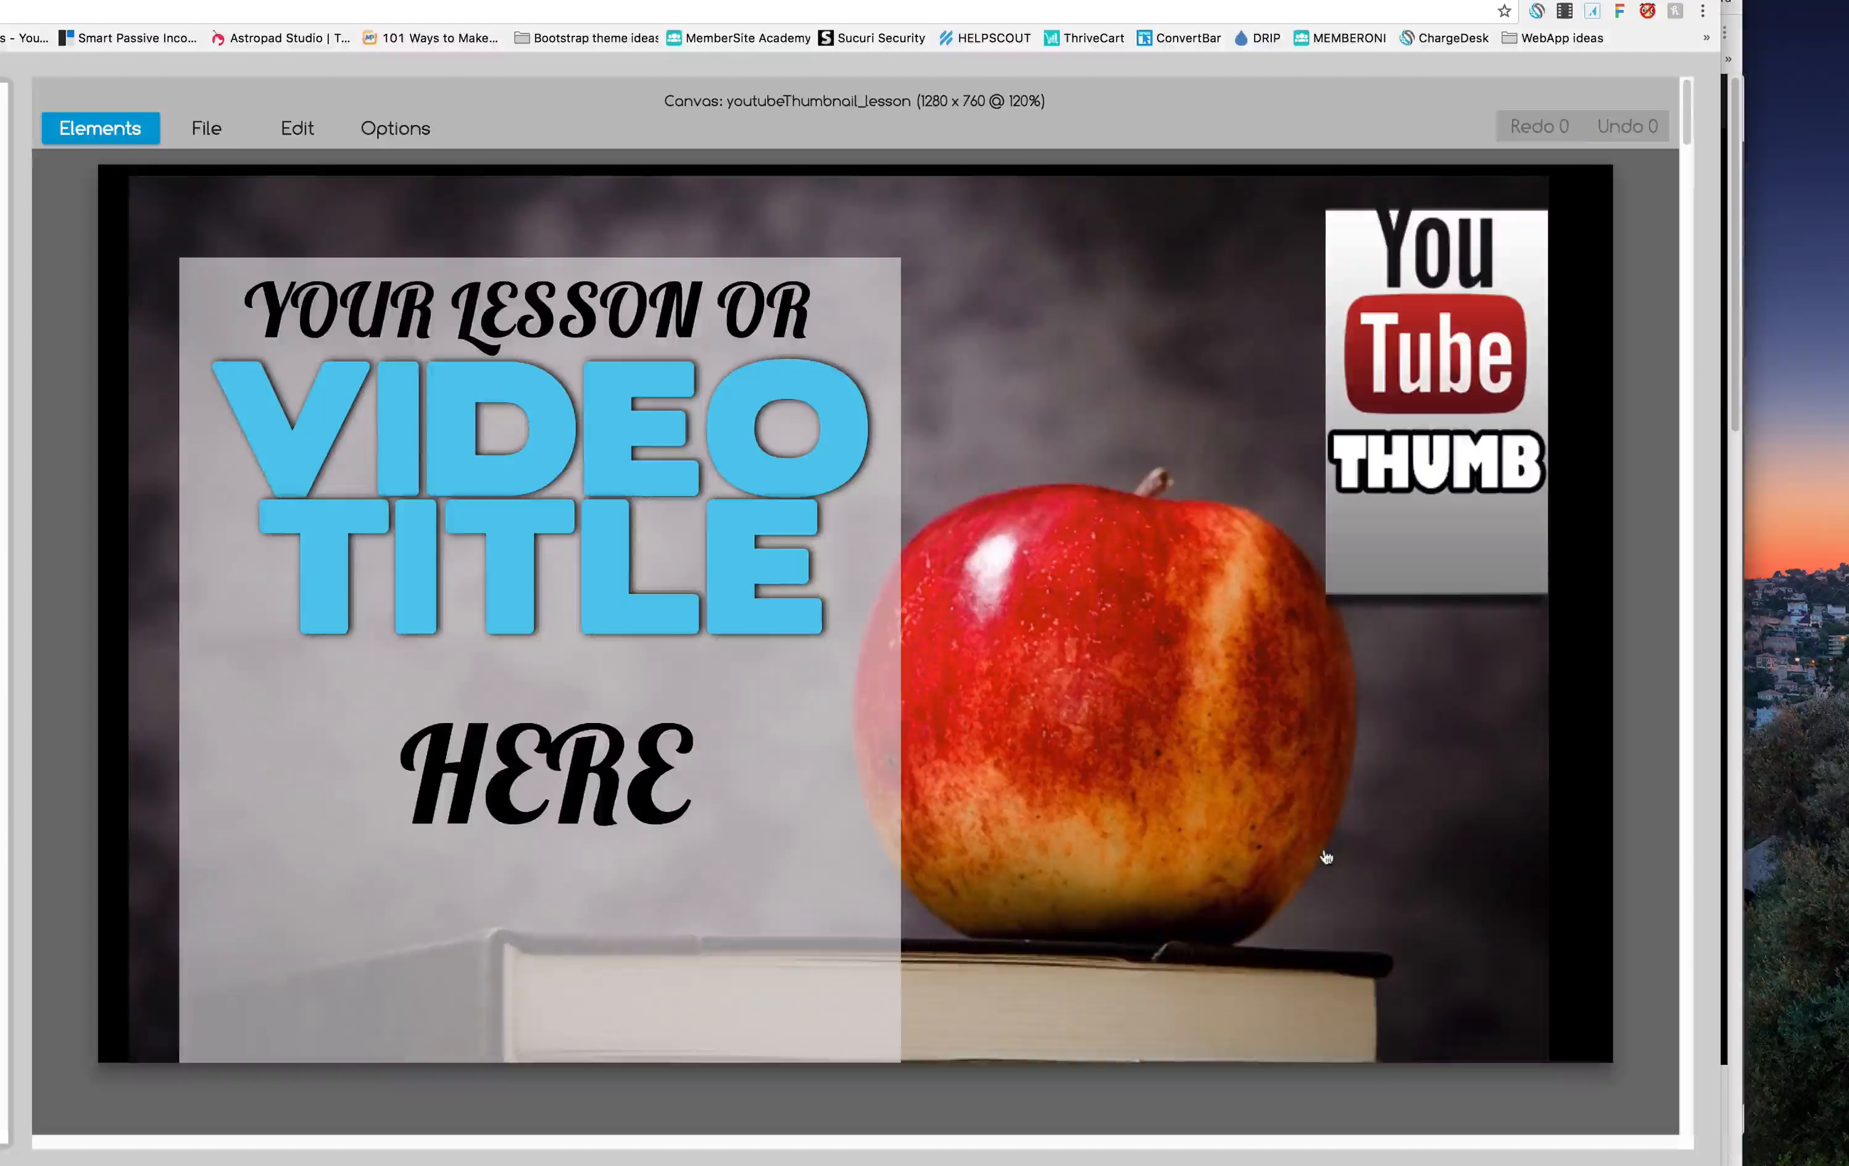
pyautogui.moveTo(1354, 417)
pyautogui.mouseDown()
pyautogui.moveTo(1346, 463)
pyautogui.moveTo(1367, 482)
pyautogui.mouseUp()
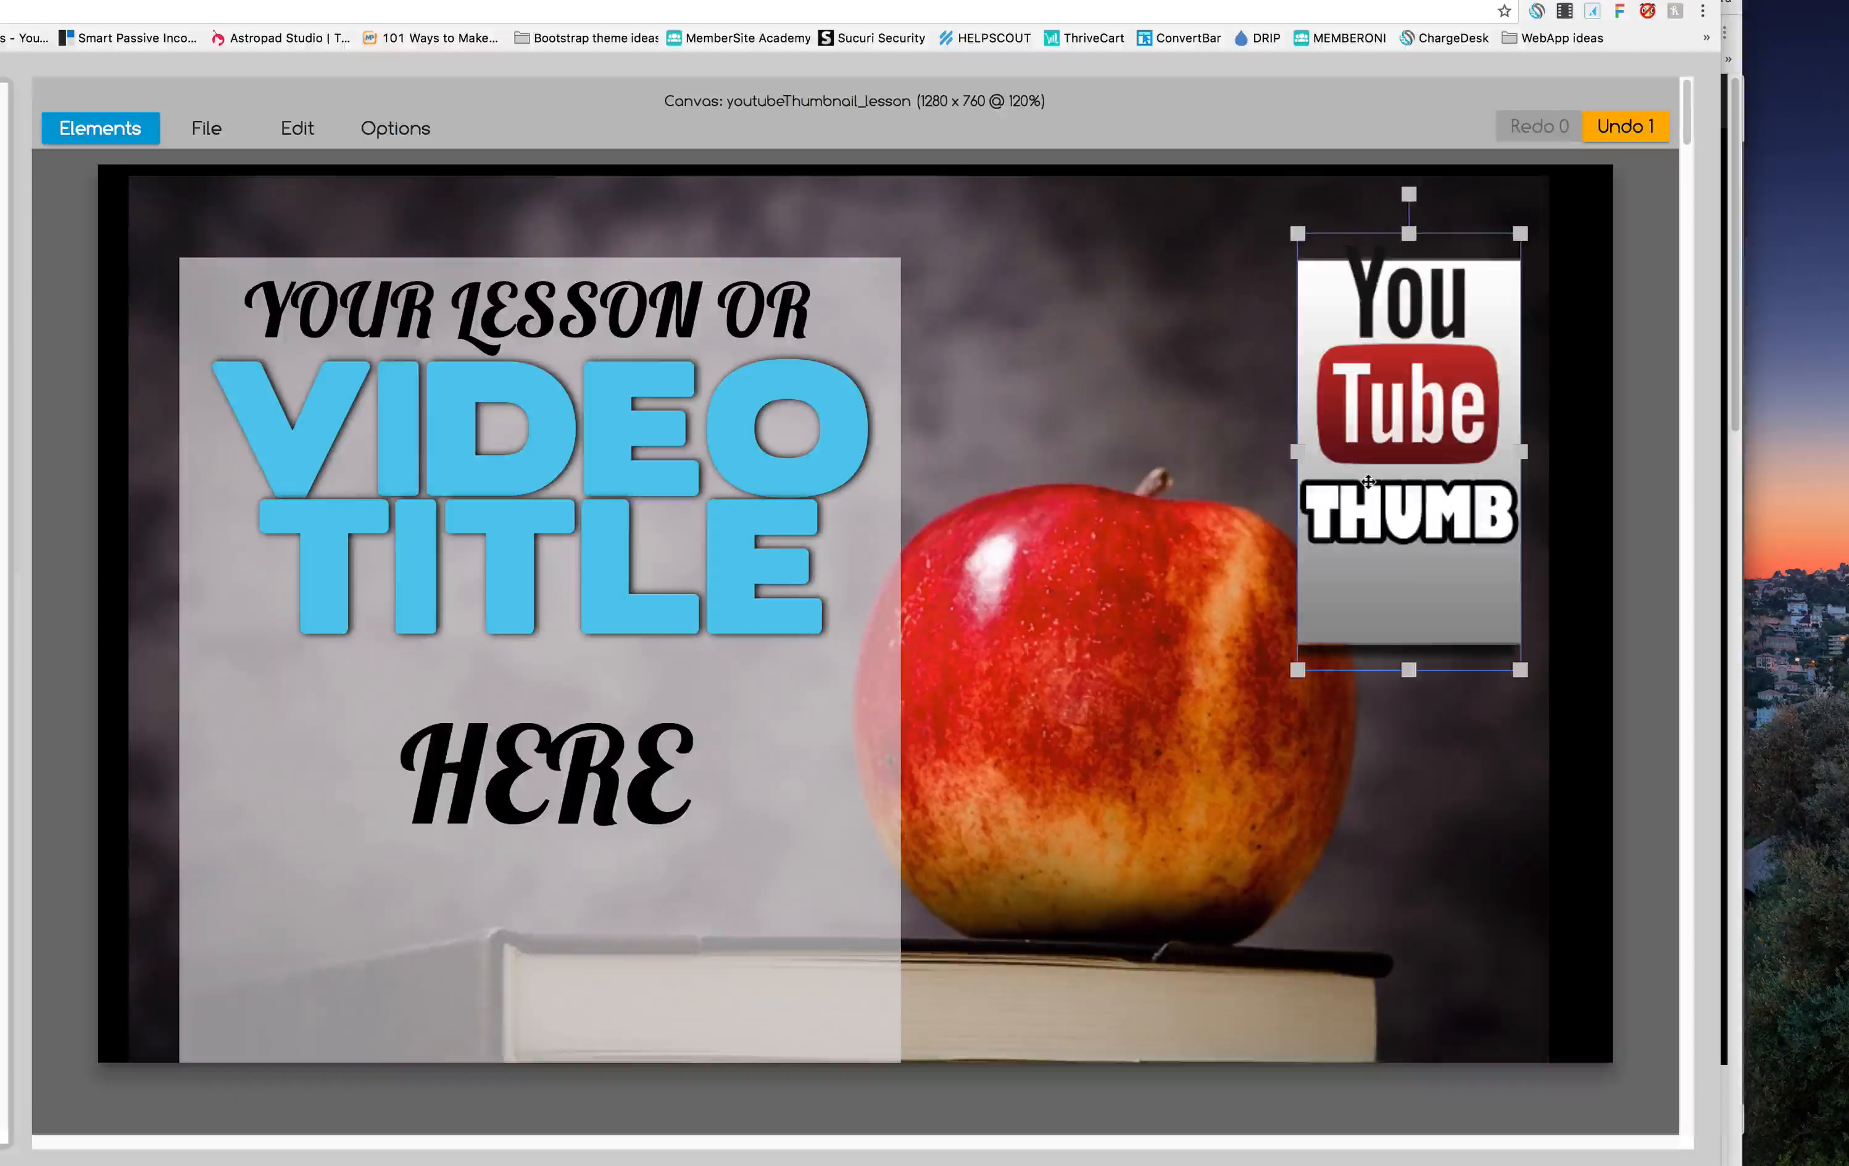
pyautogui.press('Delete')
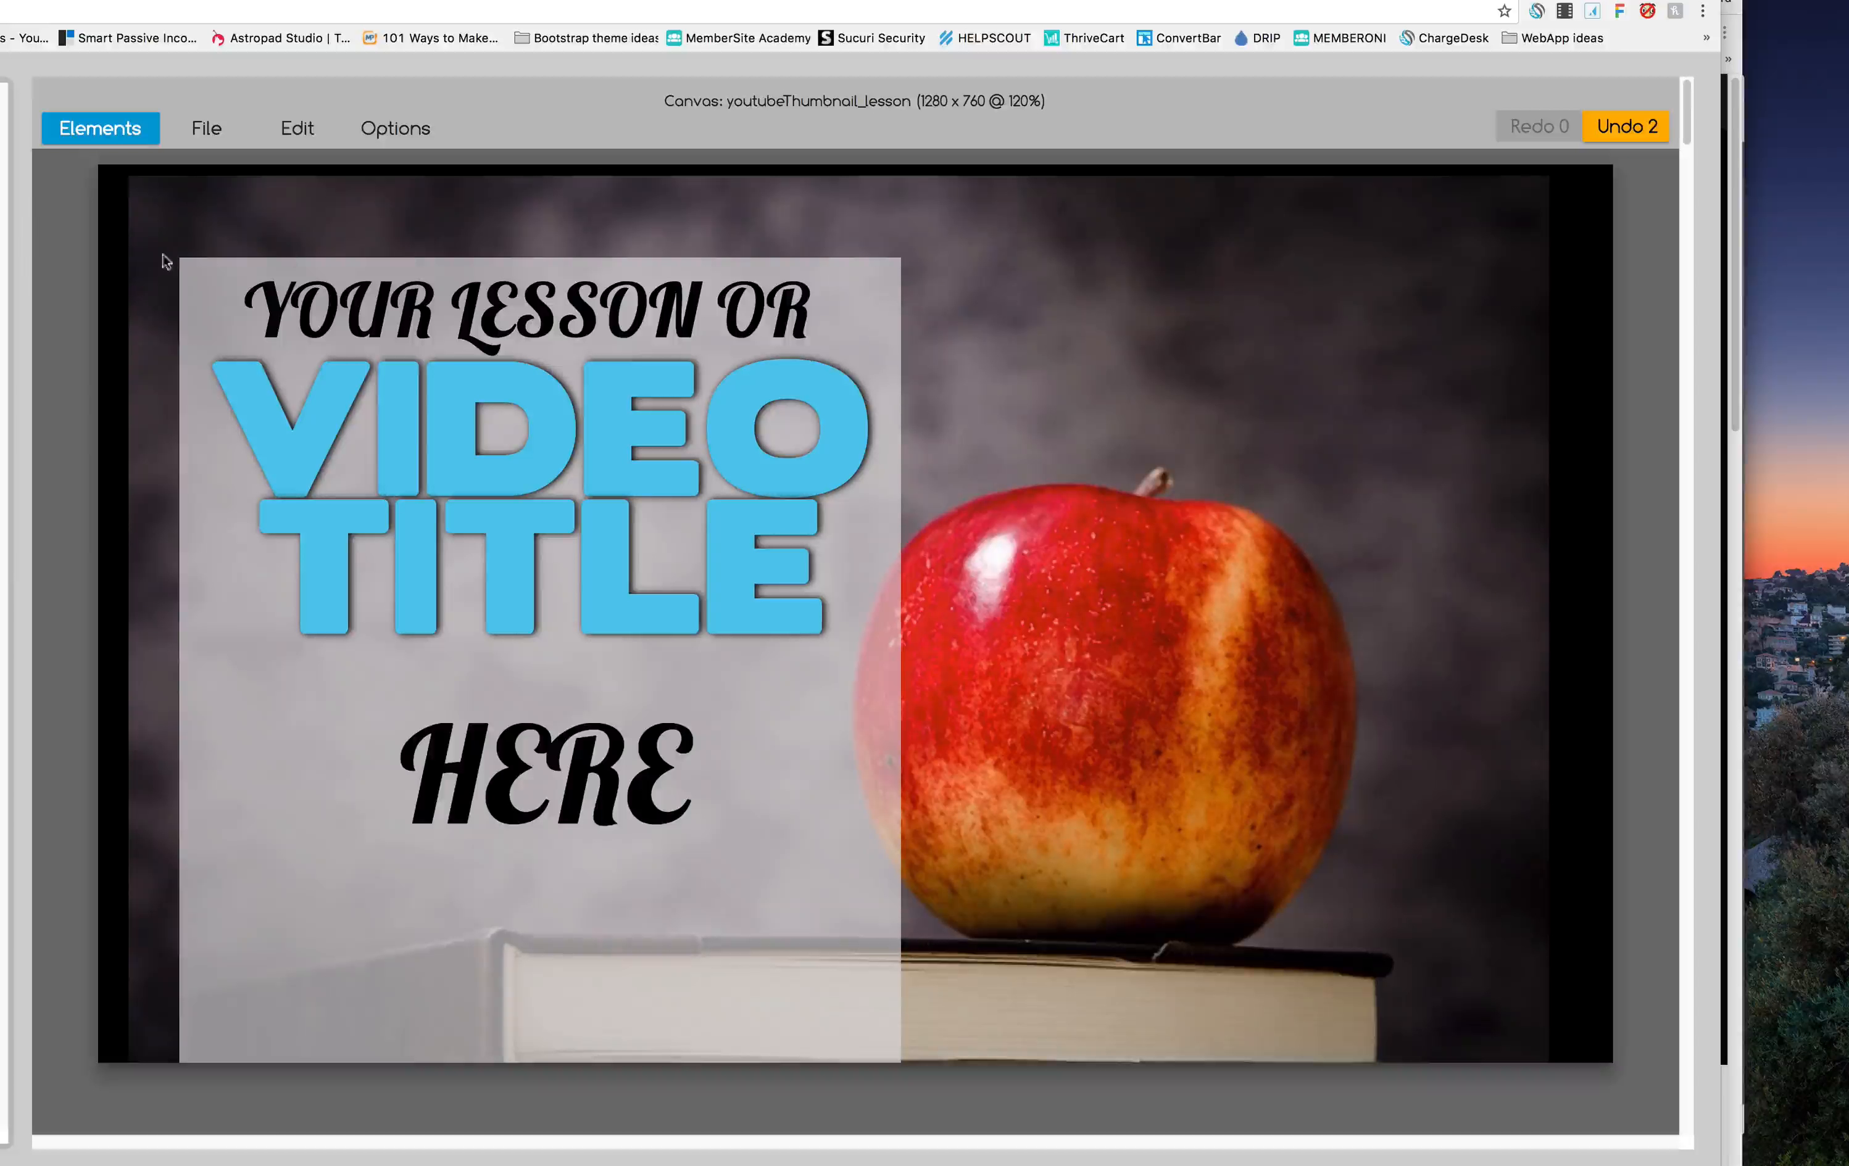
# Import the beach screenshot from the Desktop and scale it down until the whole scene fills the canvas
pyautogui.click(214, 130)
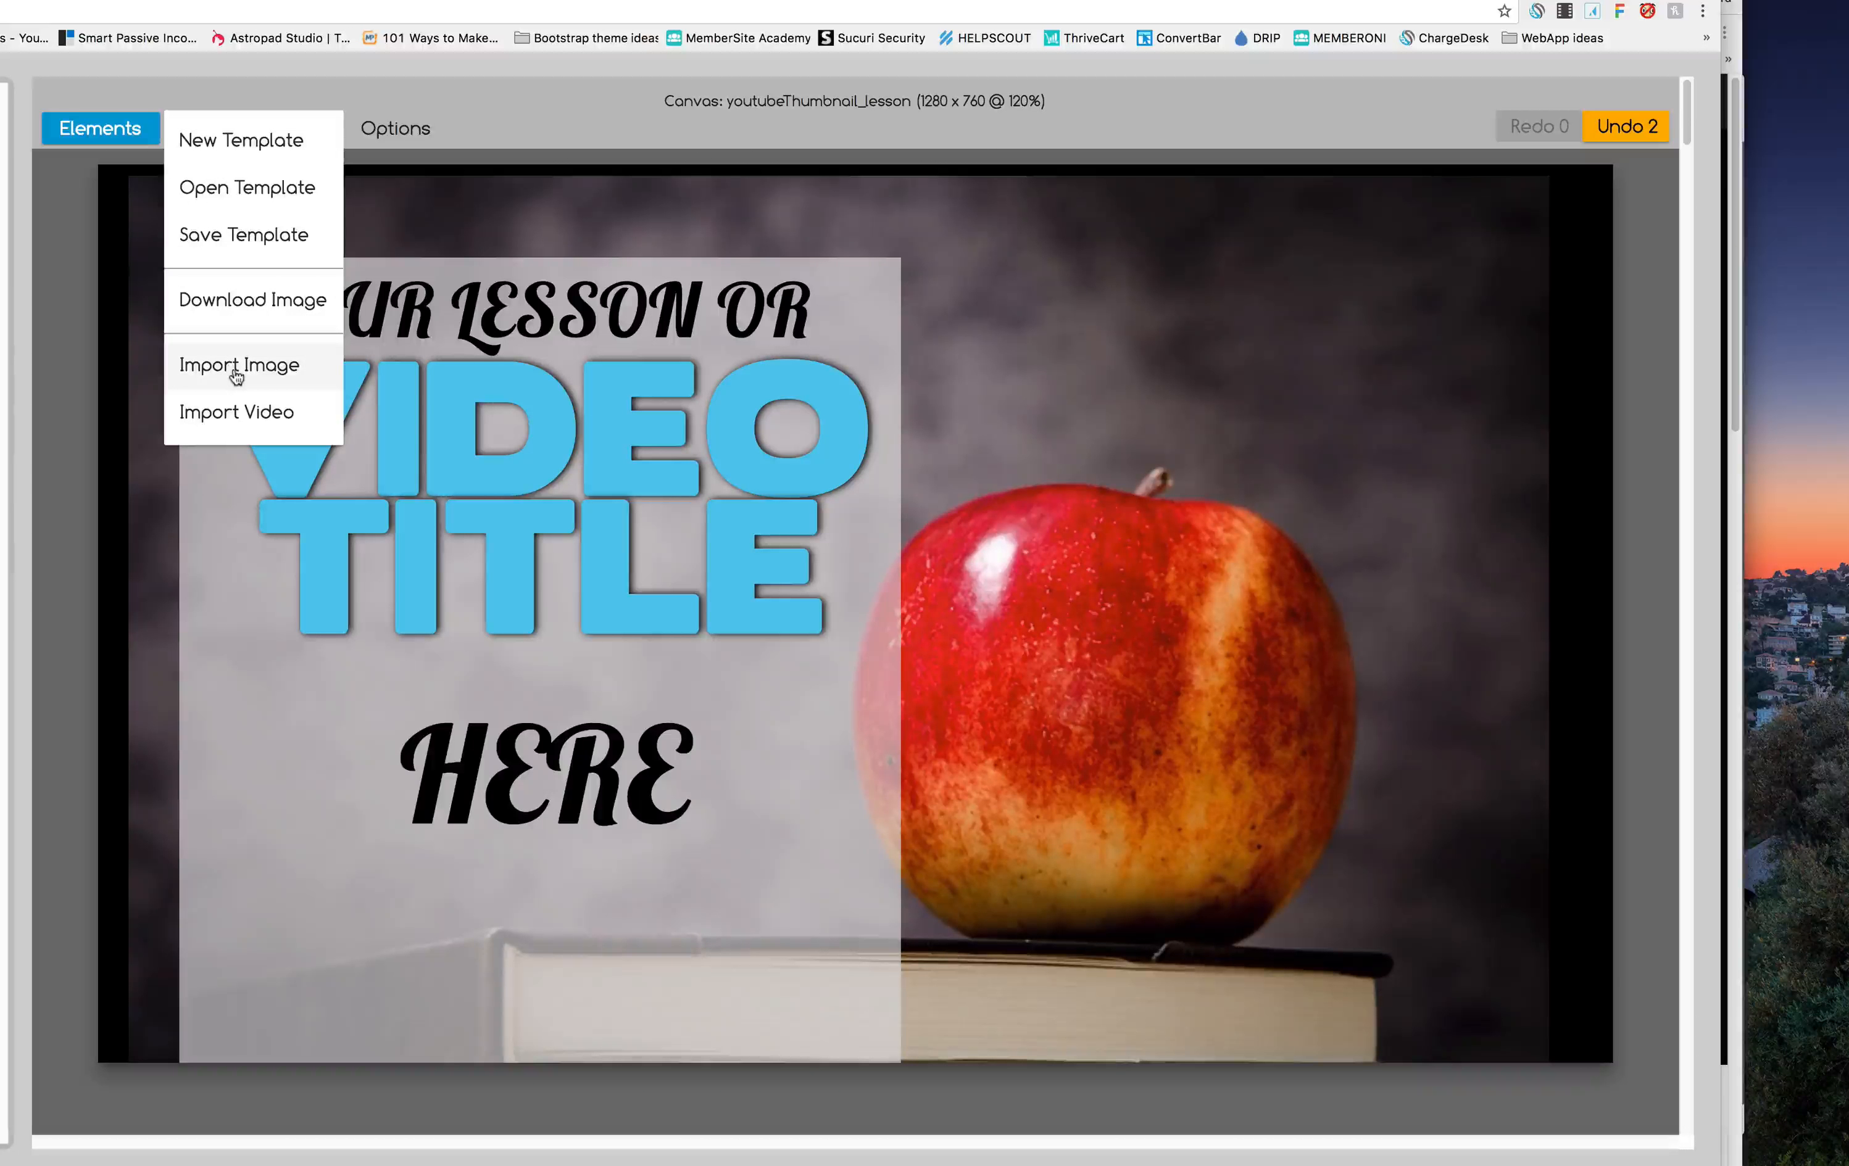
pyautogui.click(237, 374)
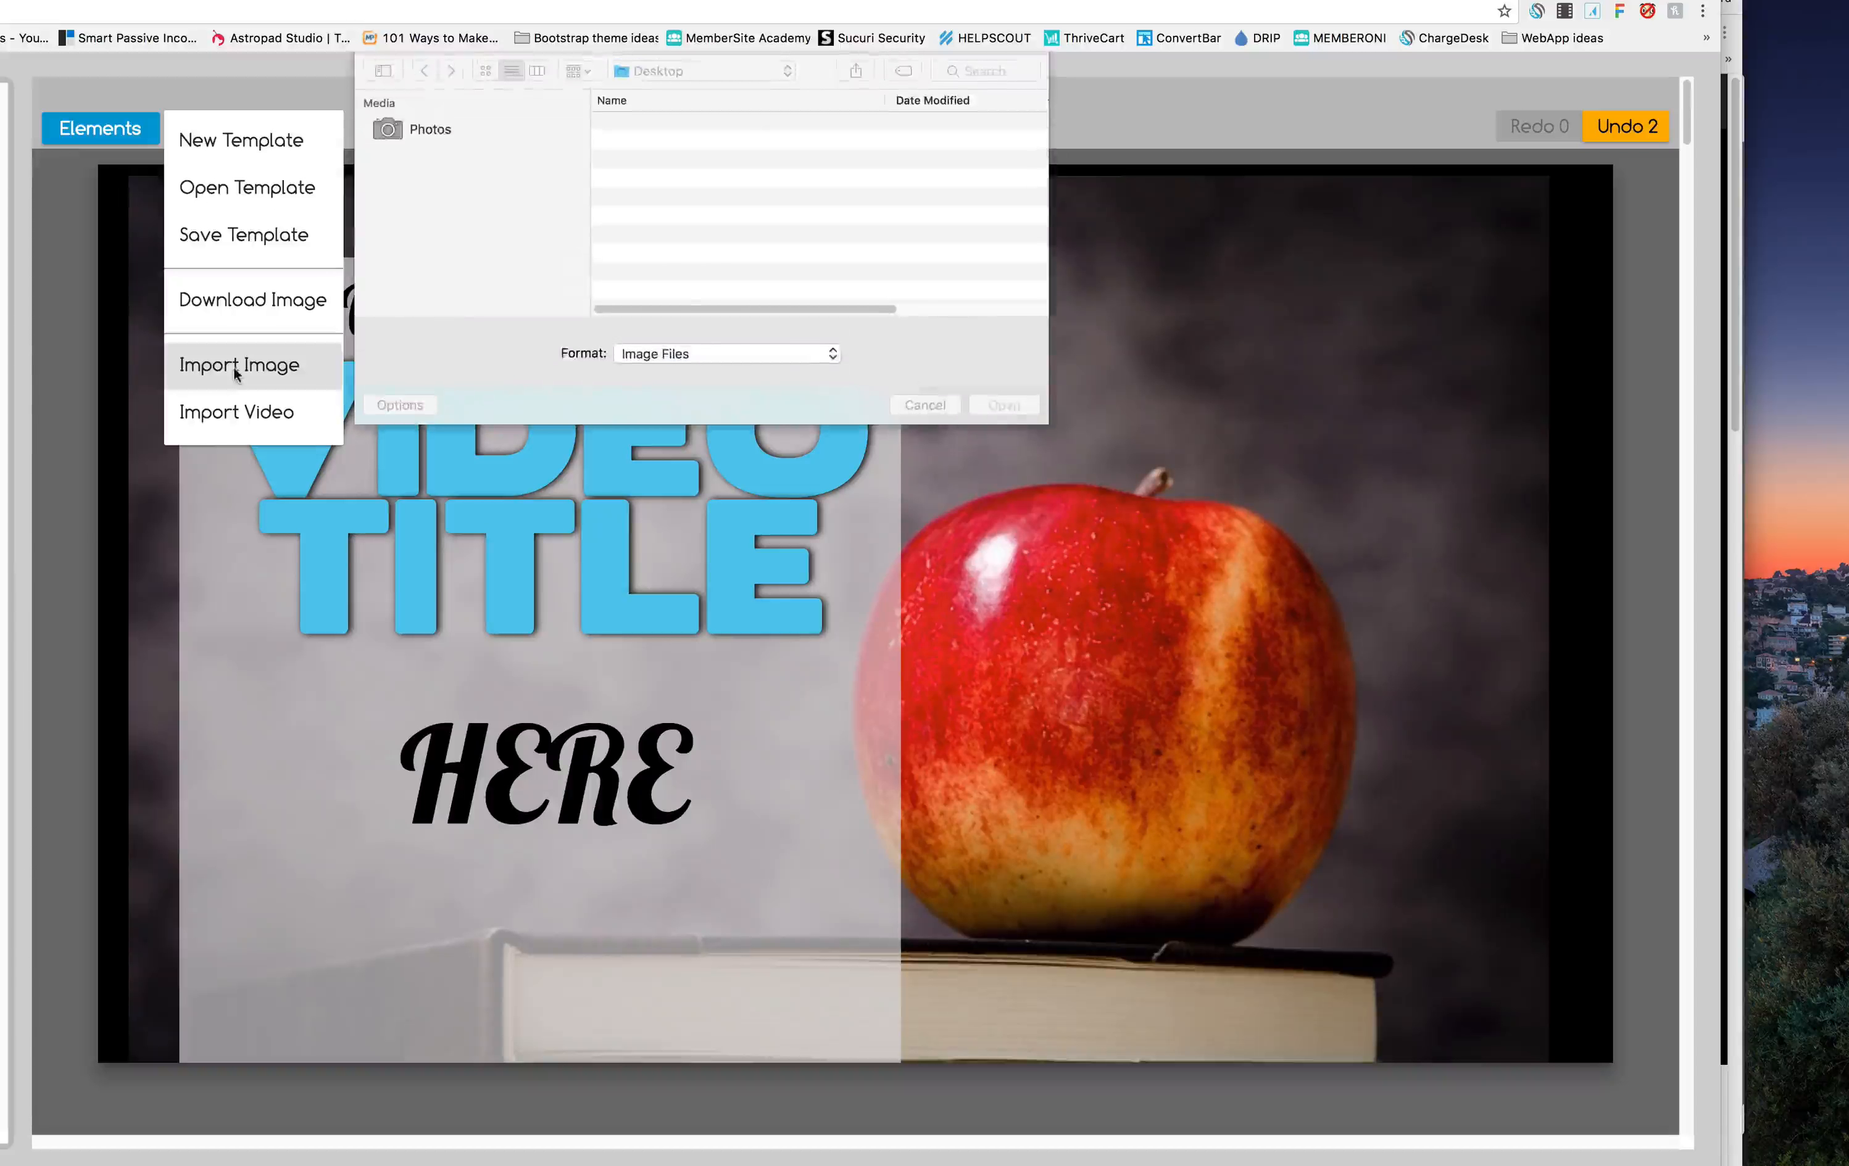
pyautogui.doubleClick(703, 123)
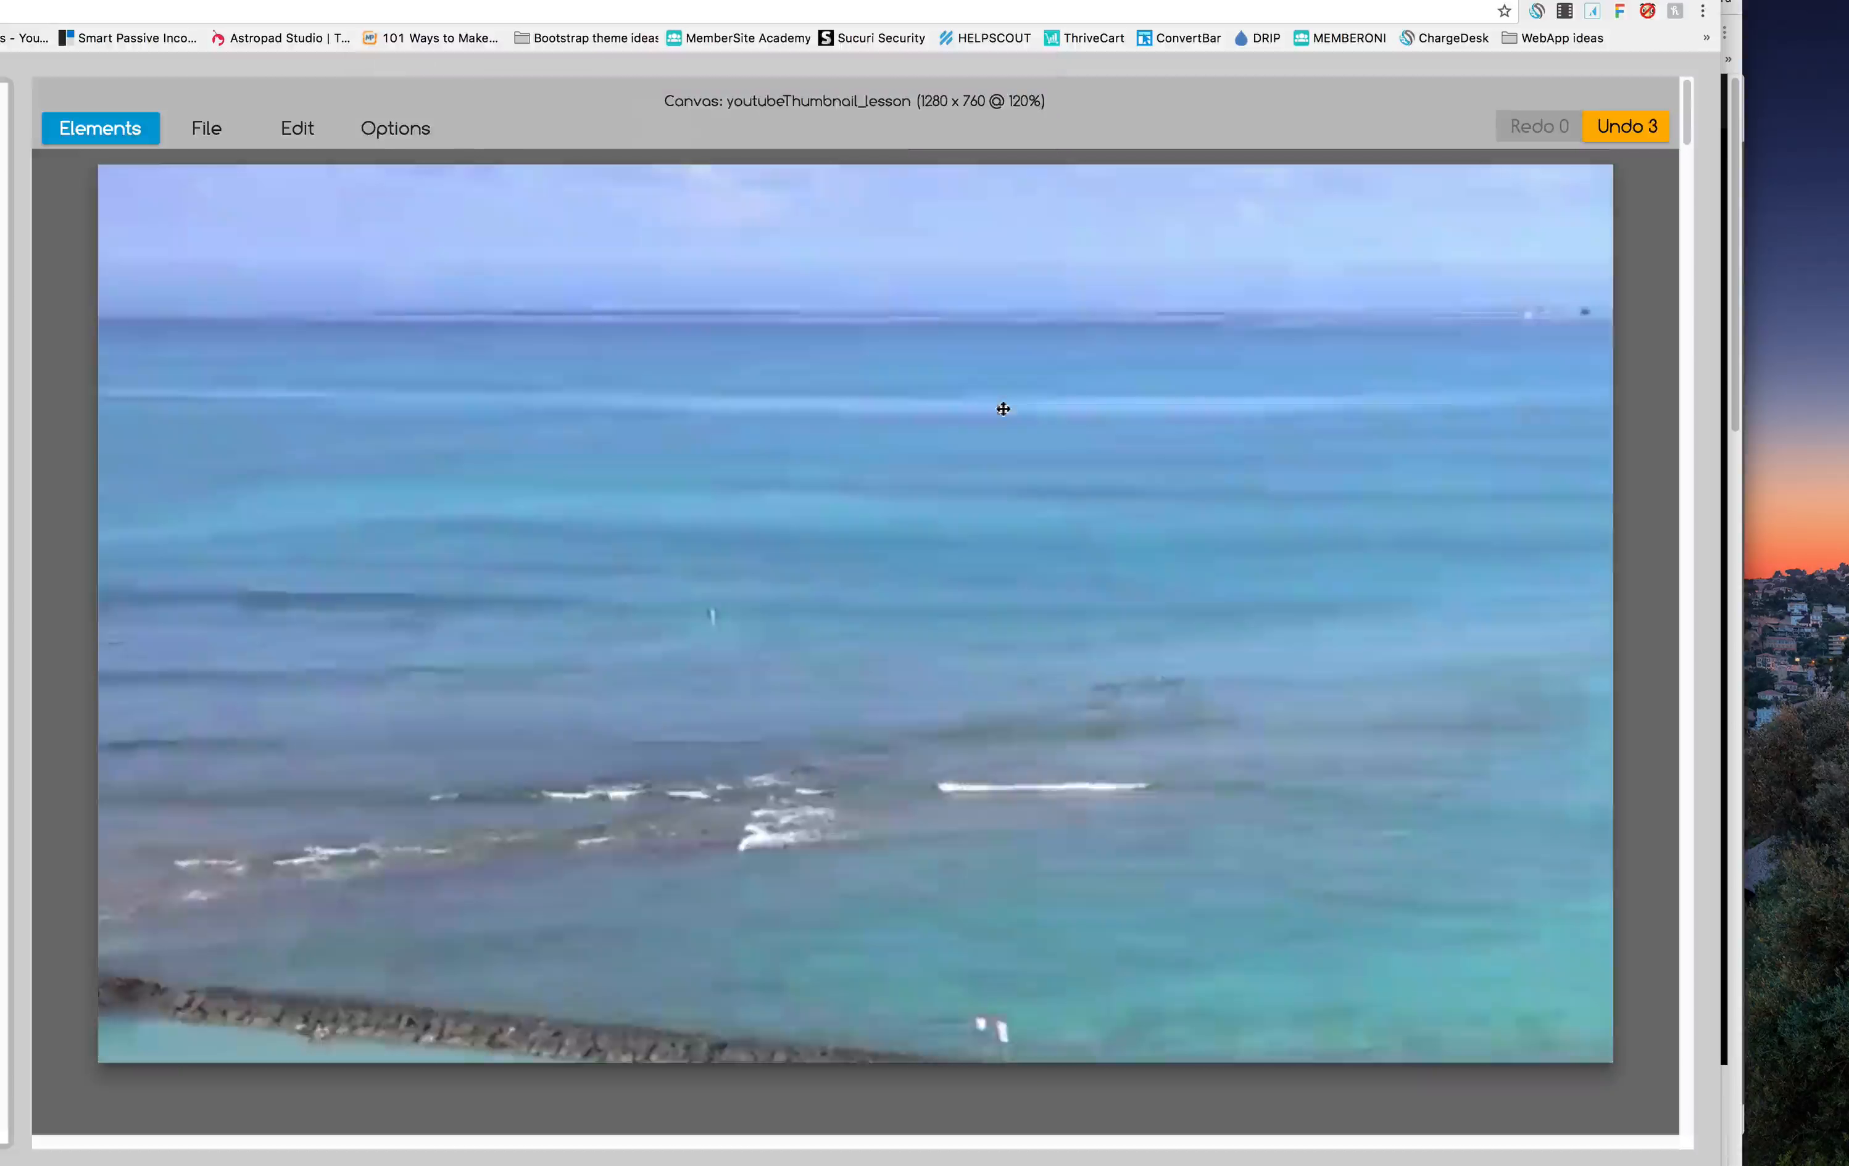
pyautogui.moveTo(268, 400); pyautogui.dragTo(333, 470)
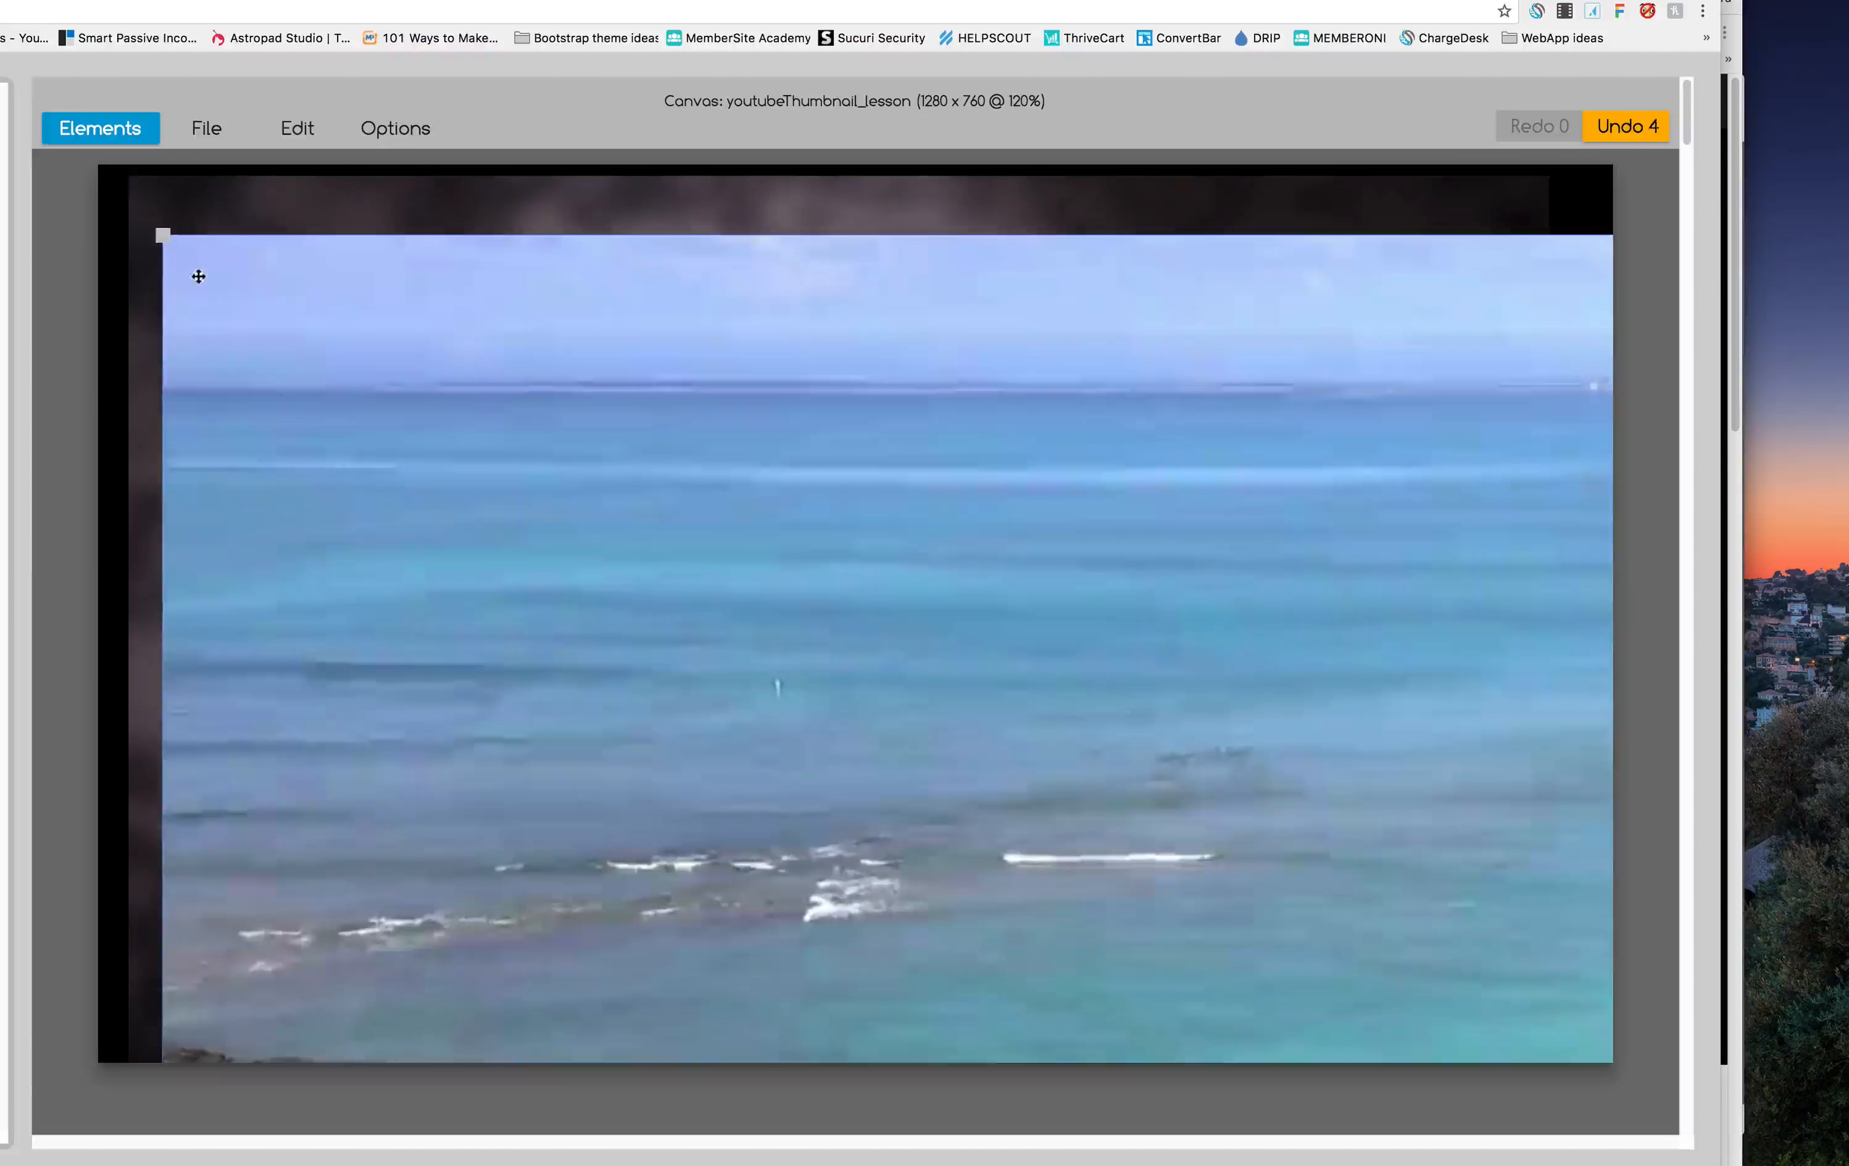
pyautogui.moveTo(164, 234); pyautogui.dragTo(286, 281)
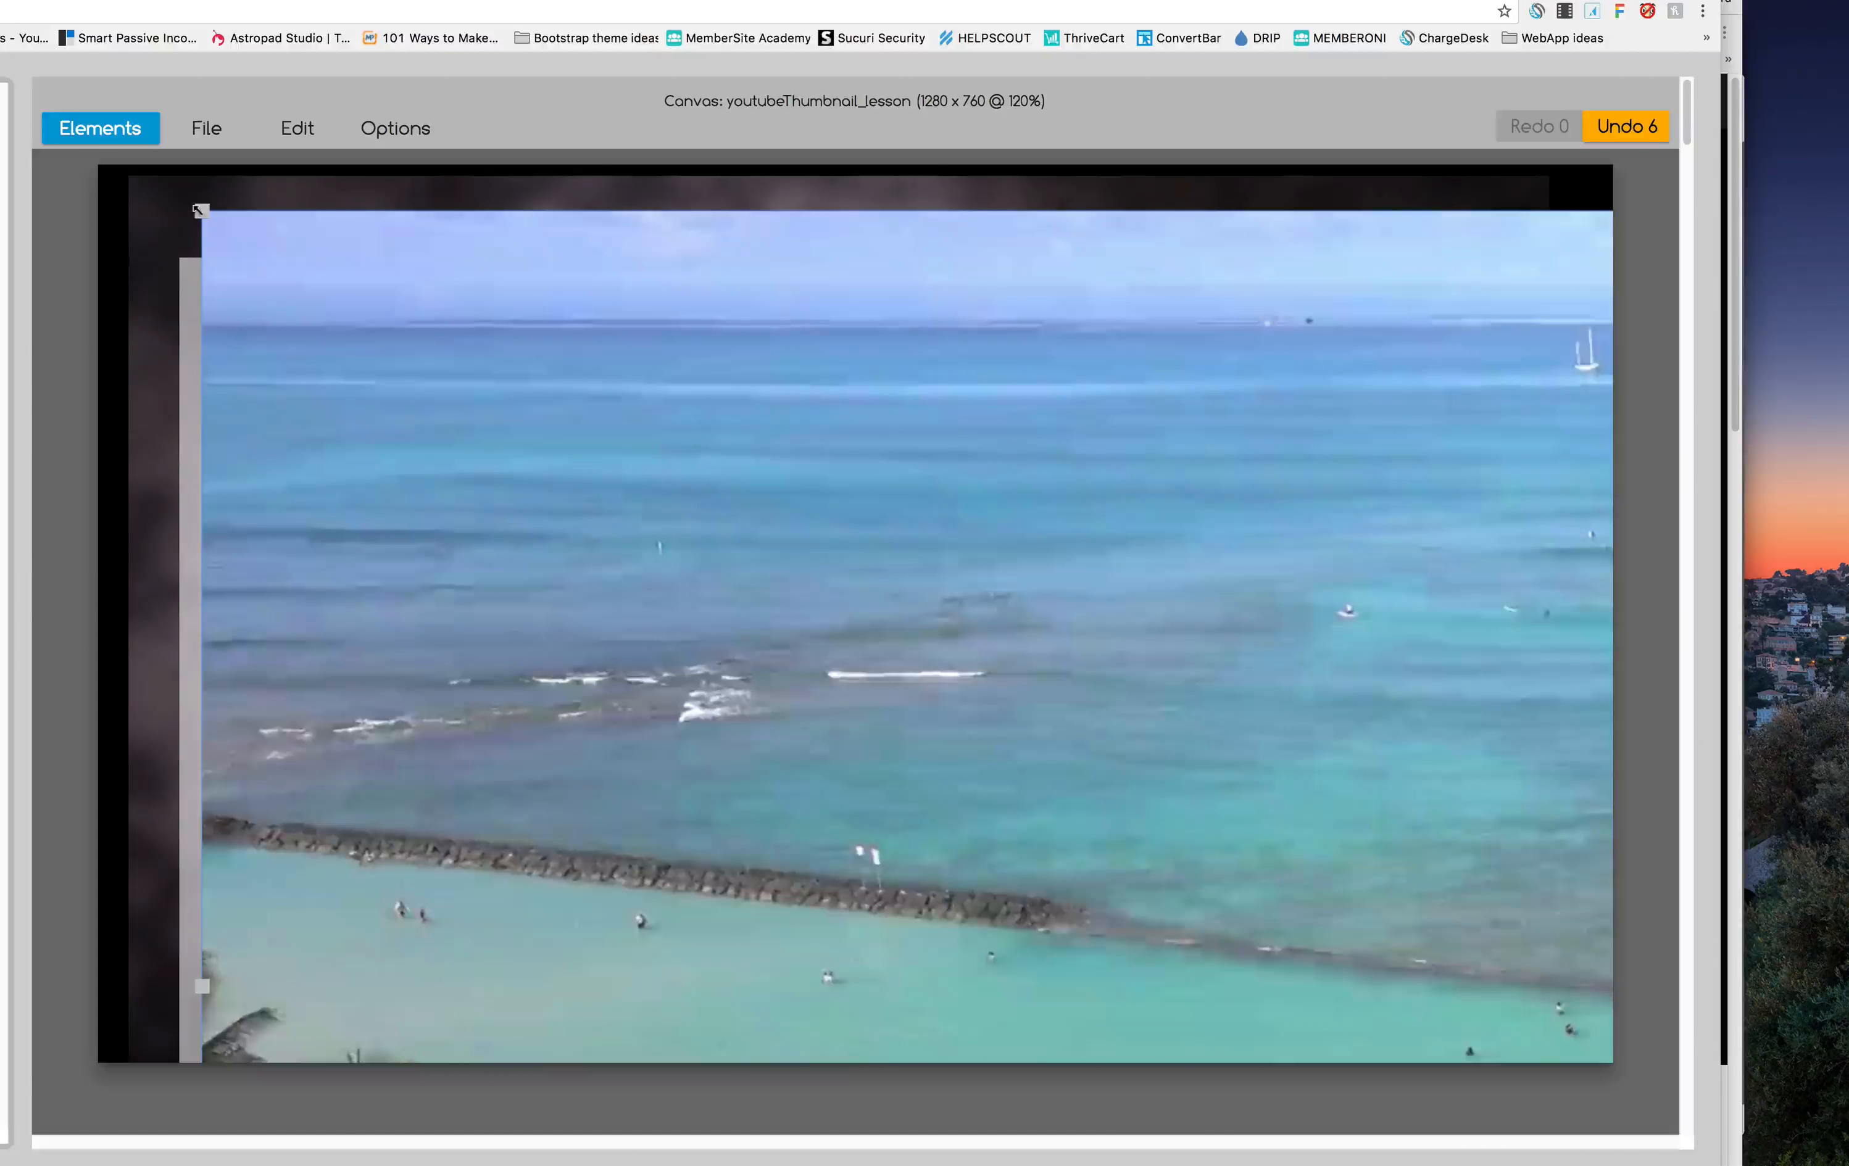
pyautogui.moveTo(199, 210); pyautogui.dragTo(627, 434)
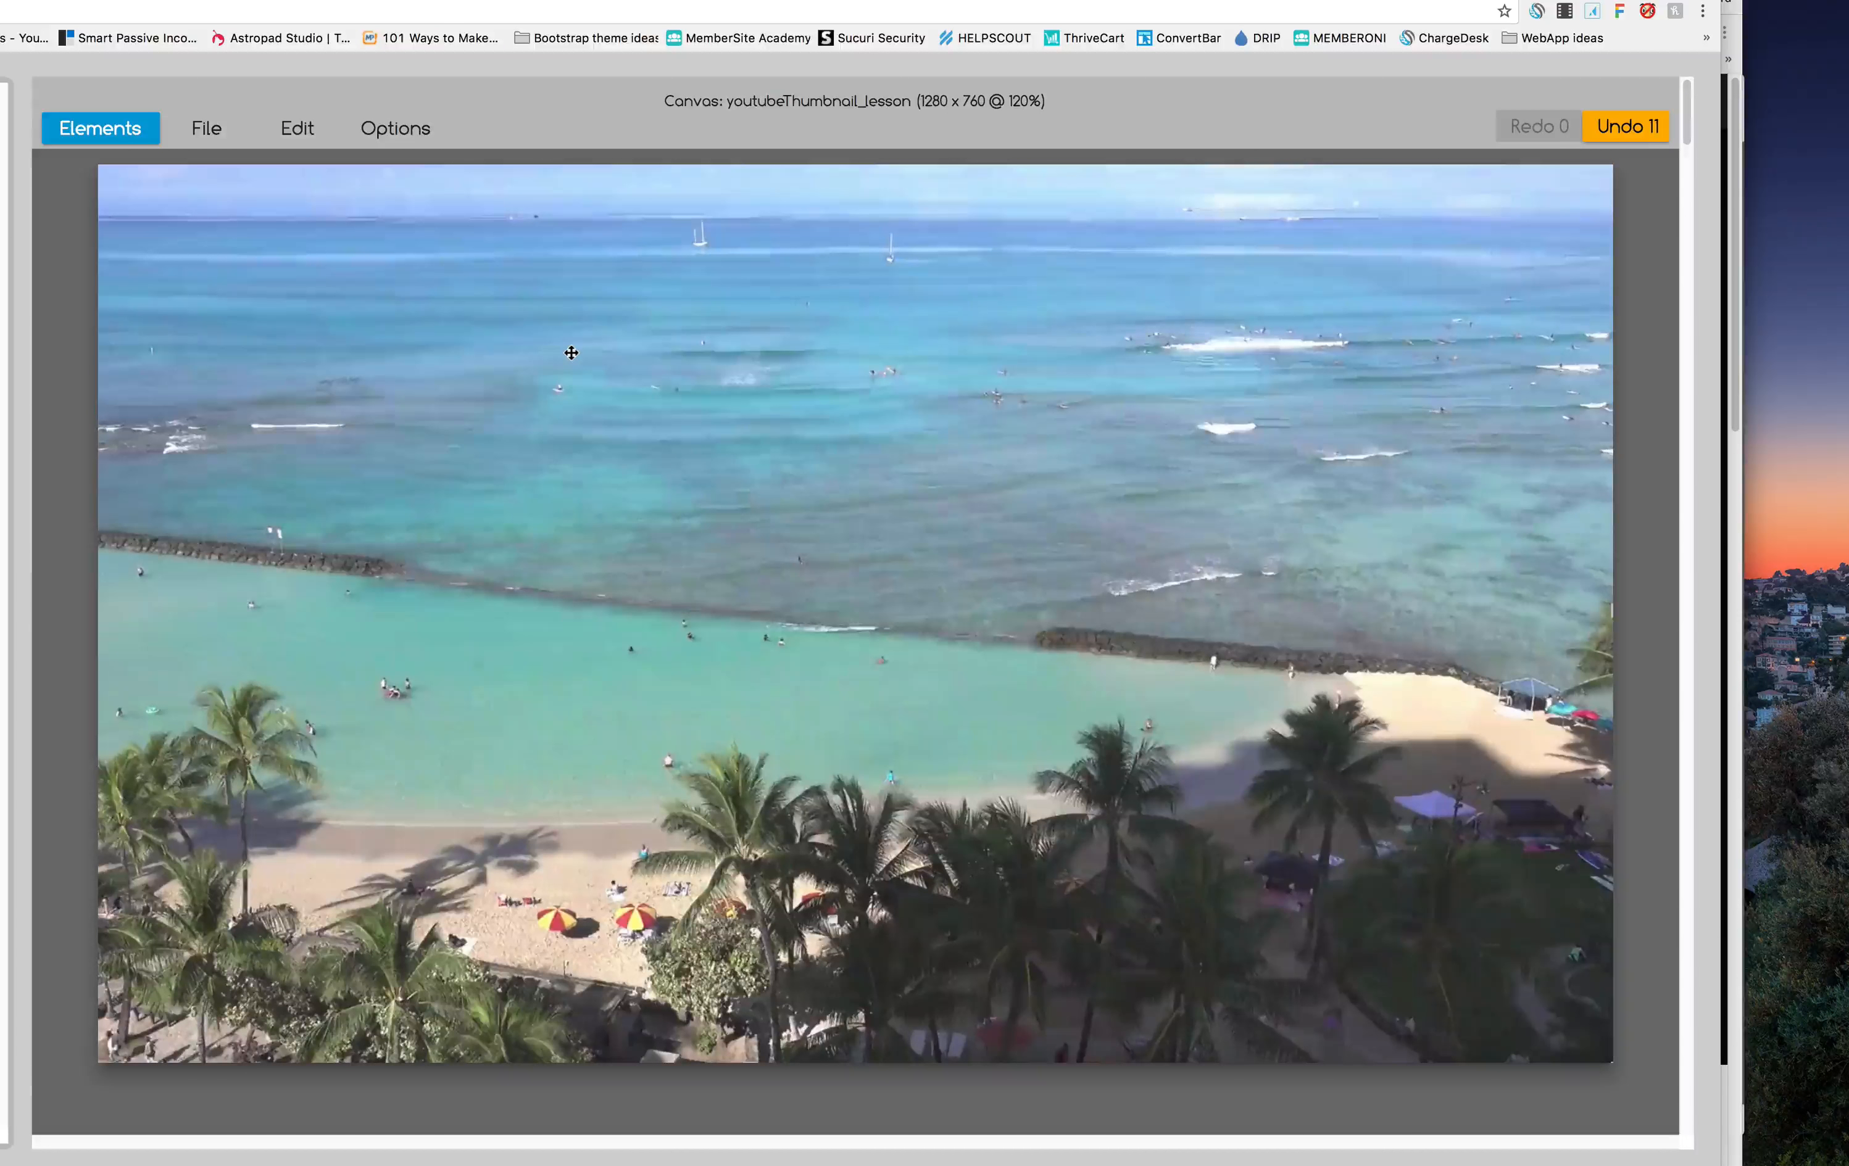
# Send the beach image to the back and delete the apple background in front of it
pyautogui.click(396, 130)
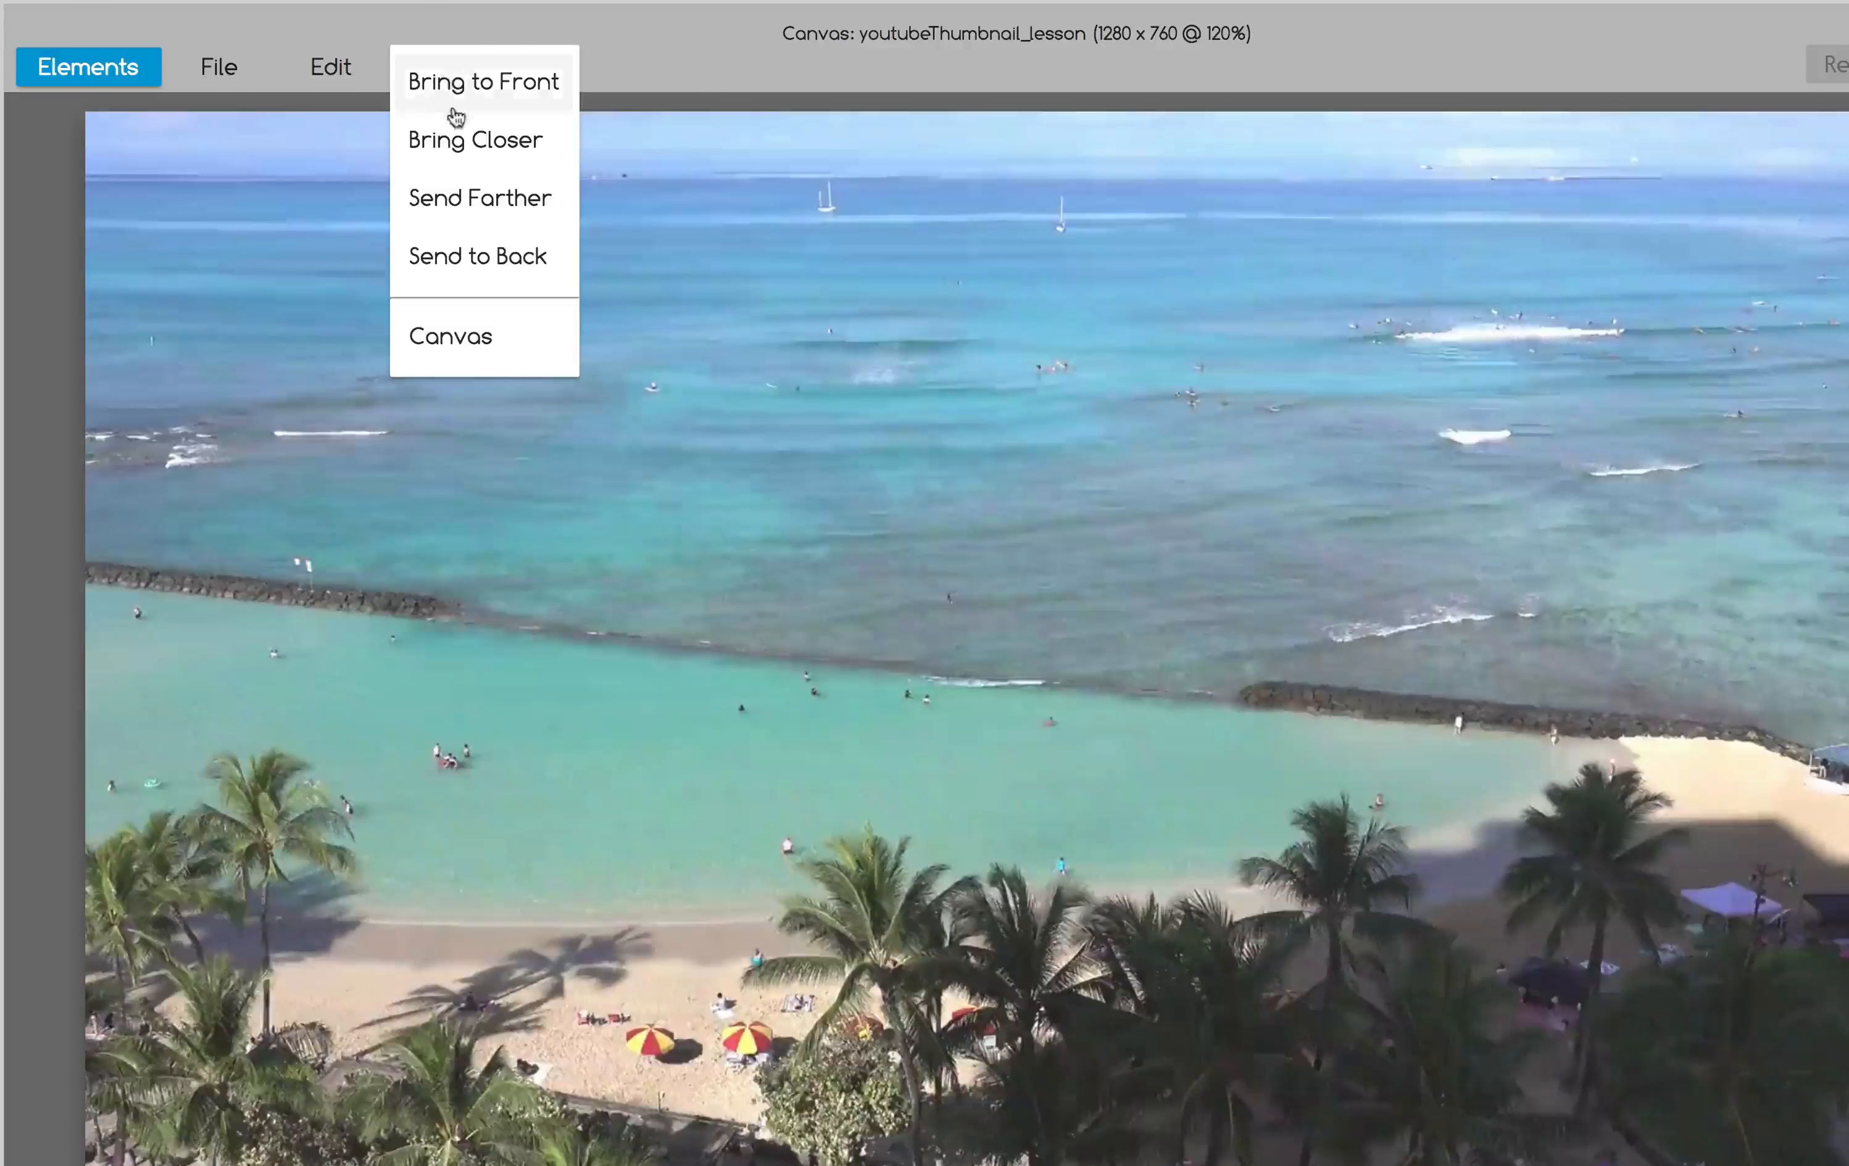
pyautogui.click(463, 258)
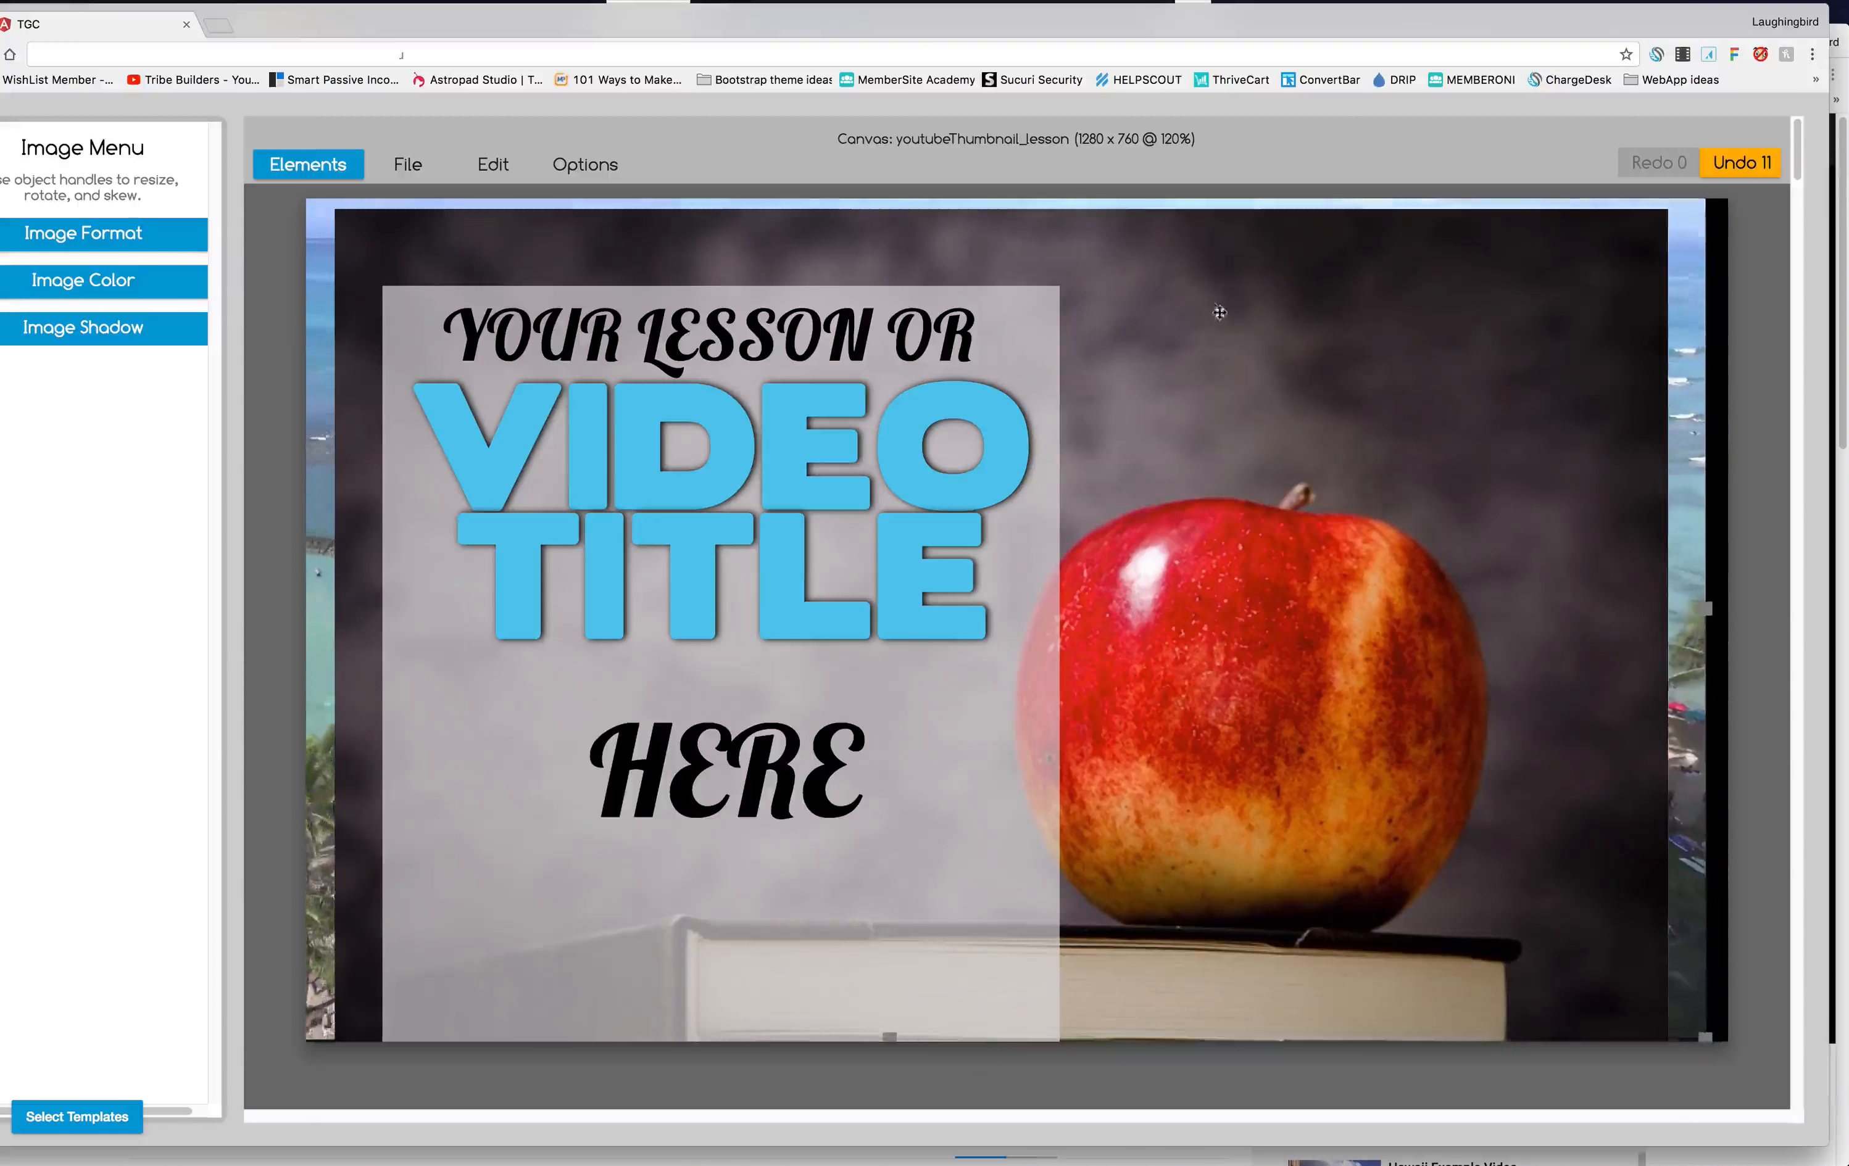
pyautogui.moveTo(1335, 315); pyautogui.dragTo(1394, 321)
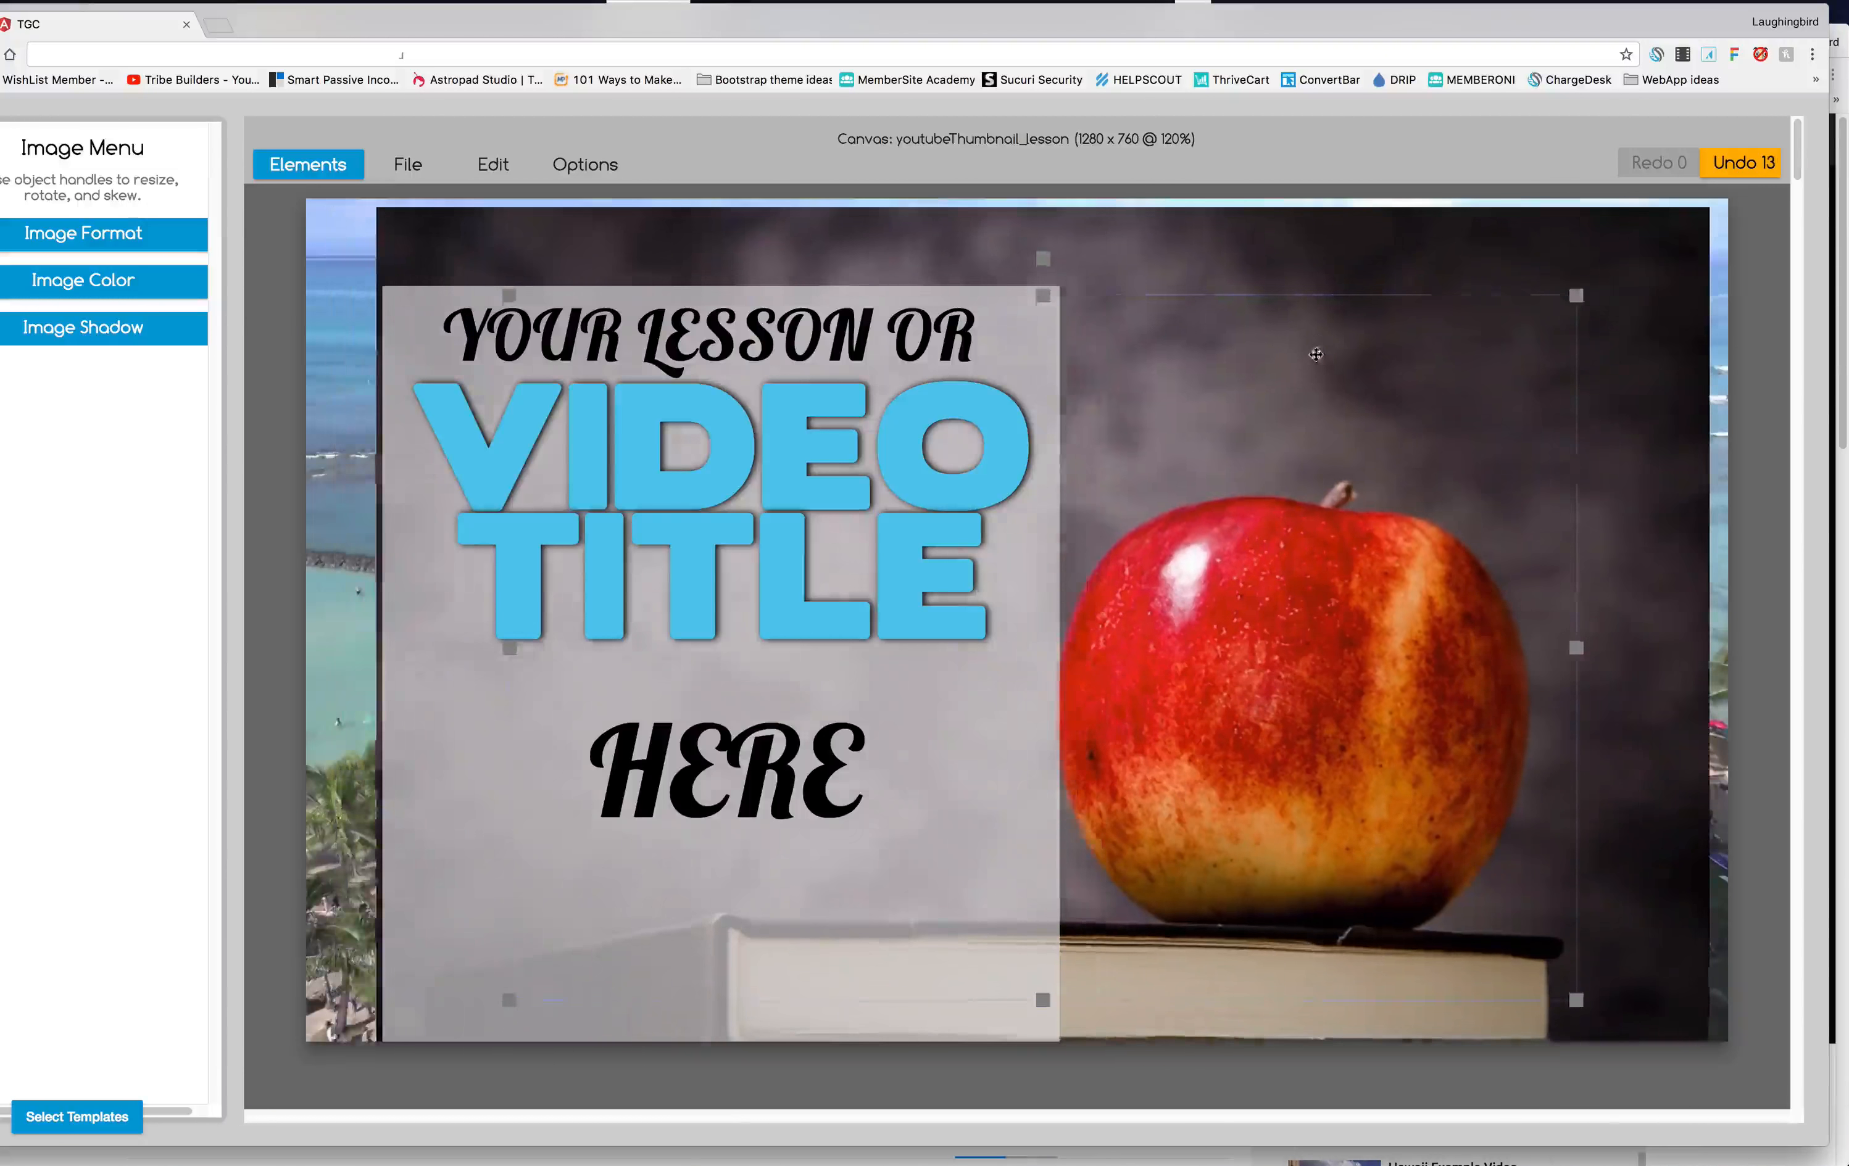
pyautogui.press('Delete')
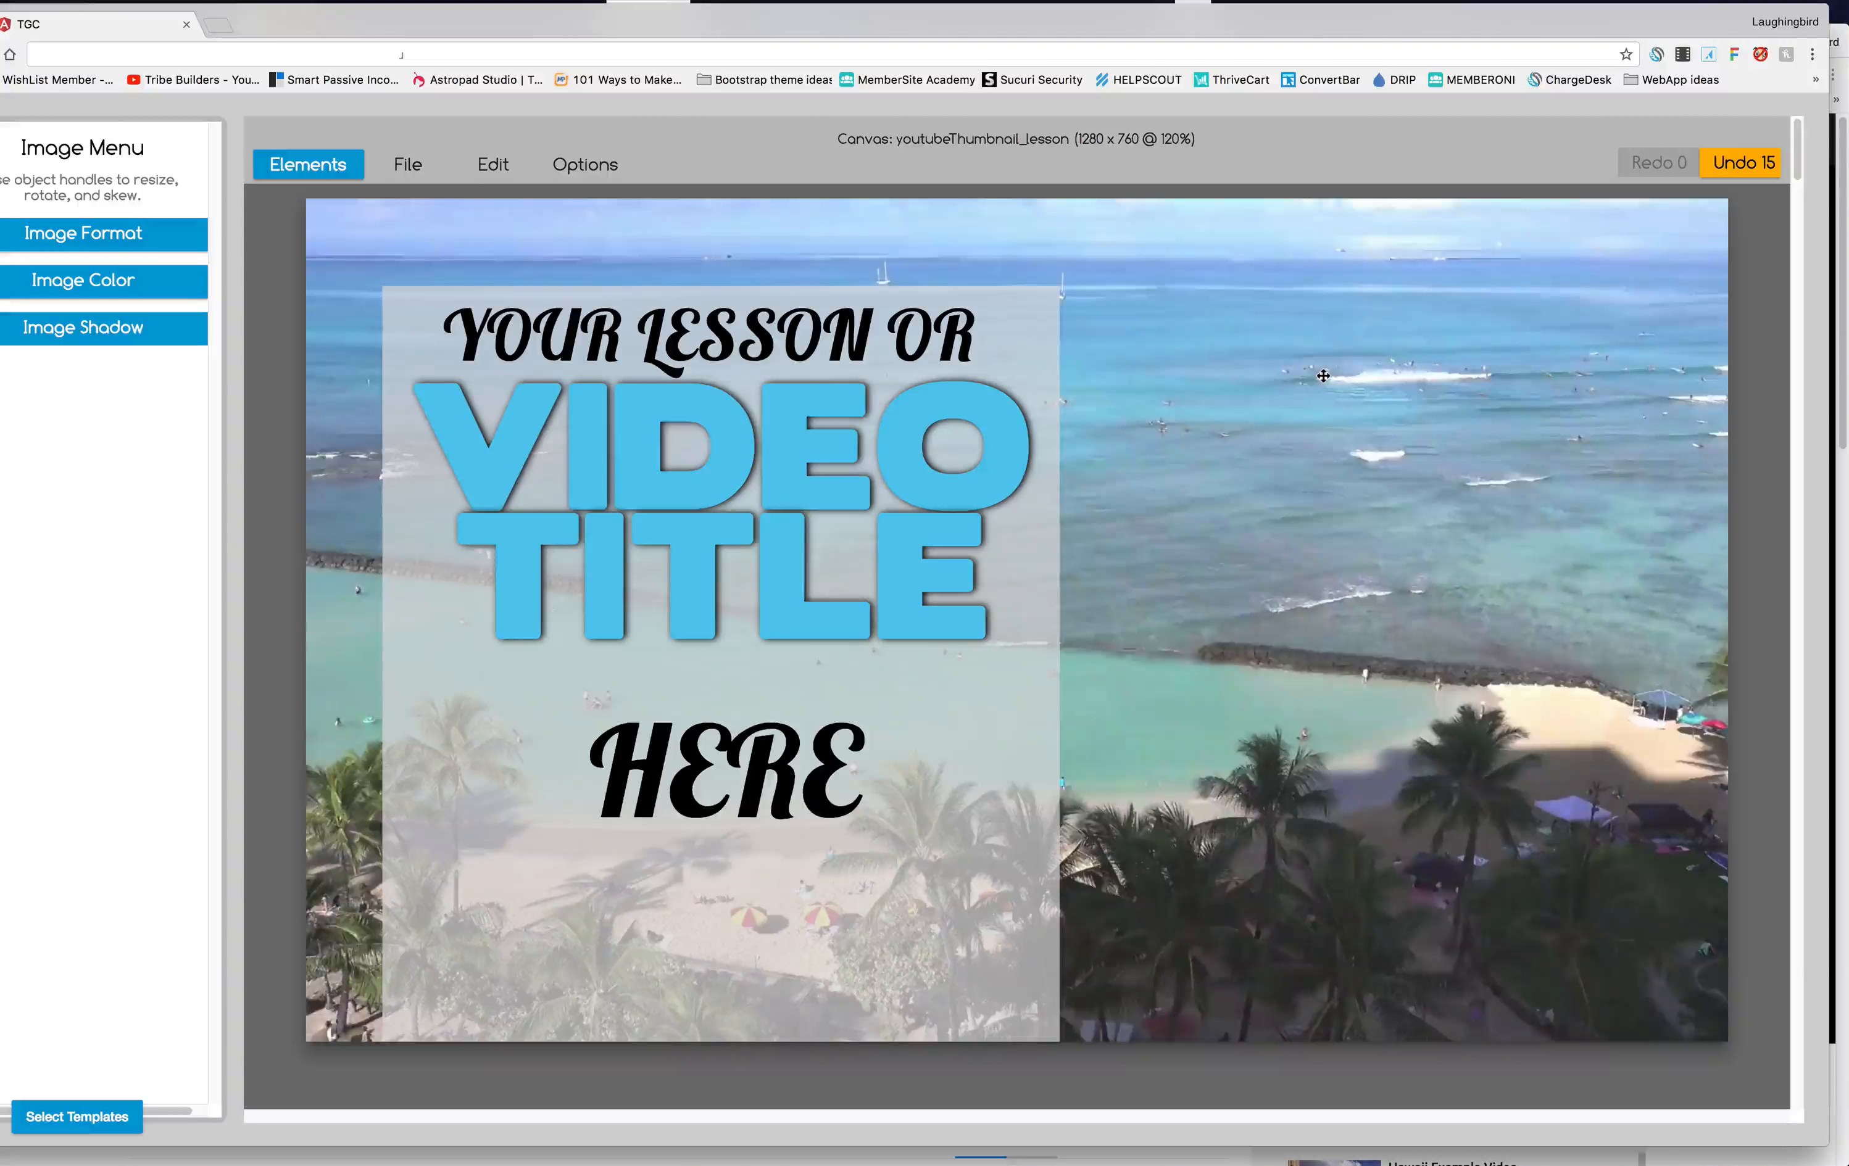
# Move the translucent panel behind the title slightly upward and set its opacity to 53%
pyautogui.moveTo(946, 888); pyautogui.dragTo(1051, 844)
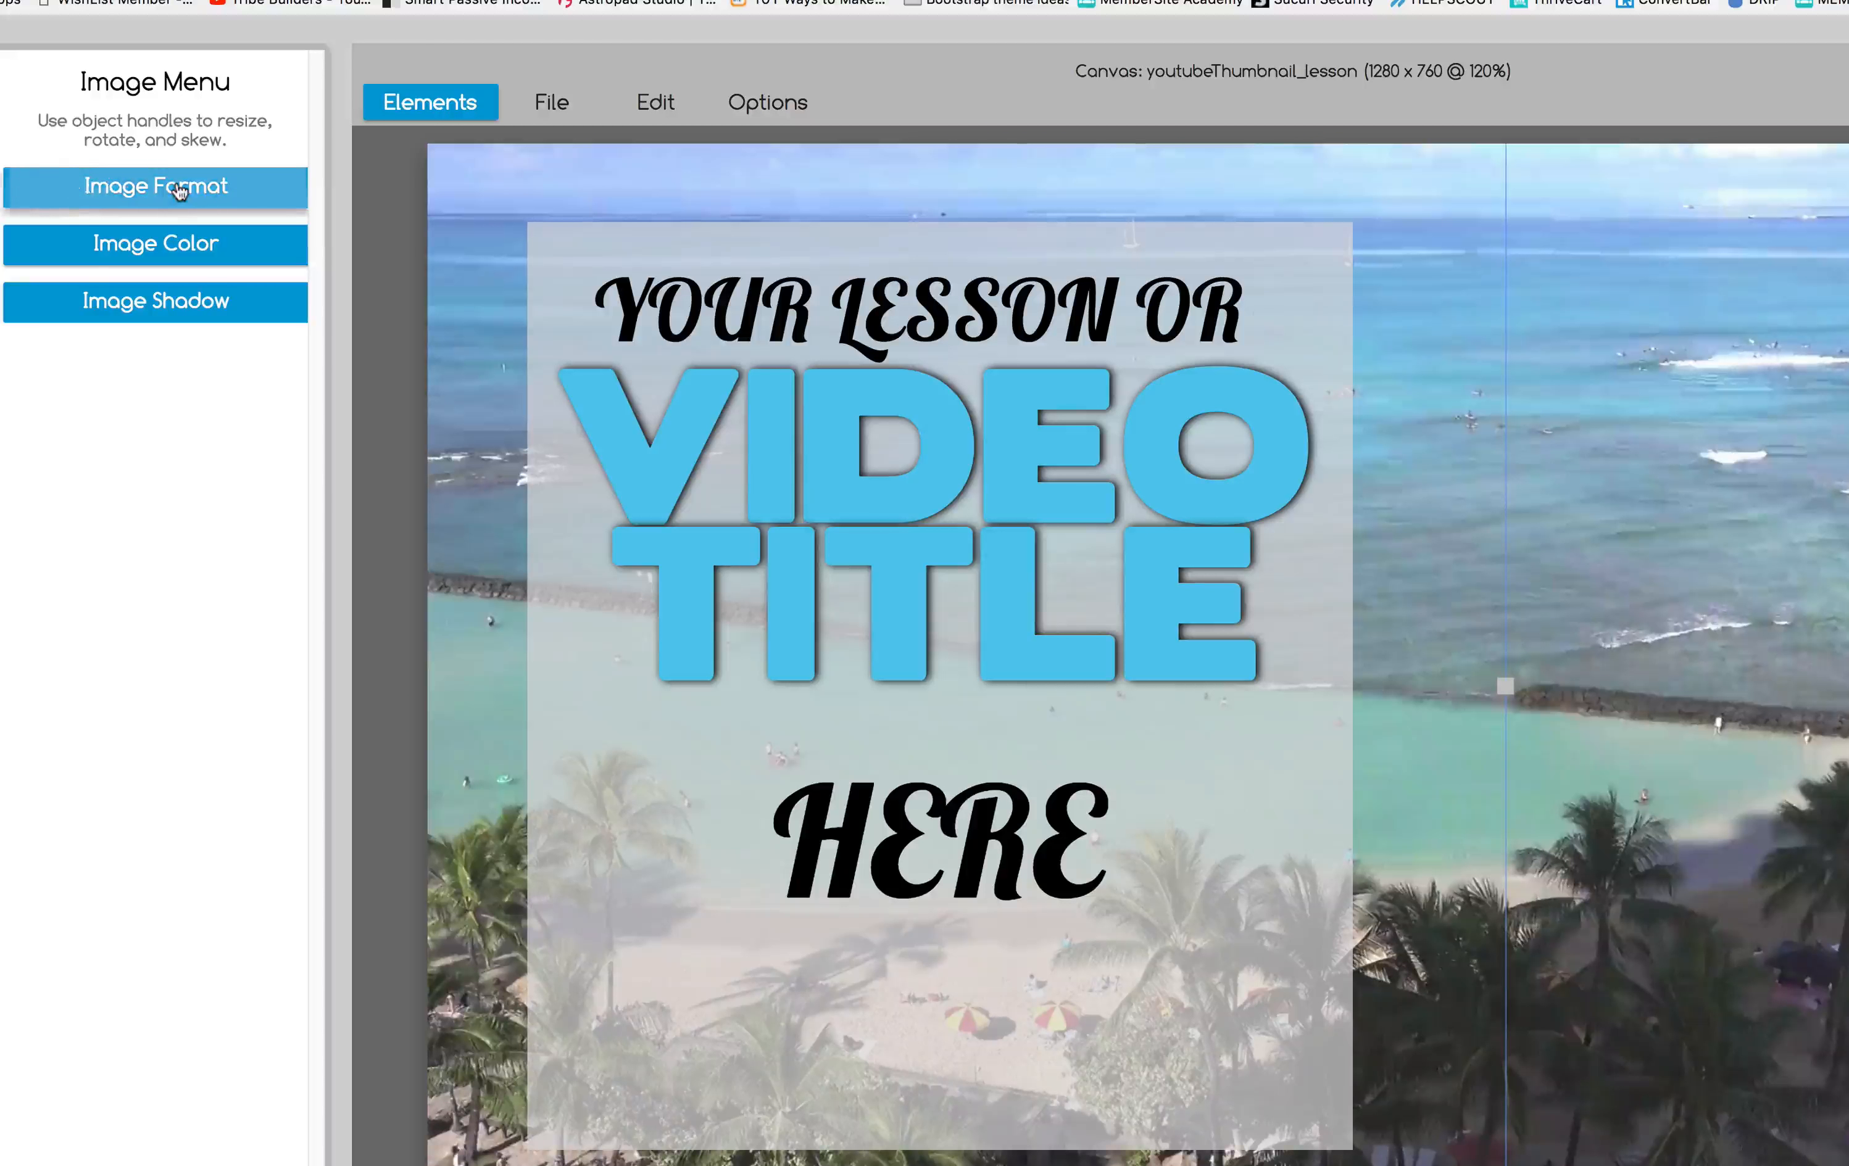
pyautogui.click(179, 189)
pyautogui.moveTo(200, 122); pyautogui.dragTo(130, 118)
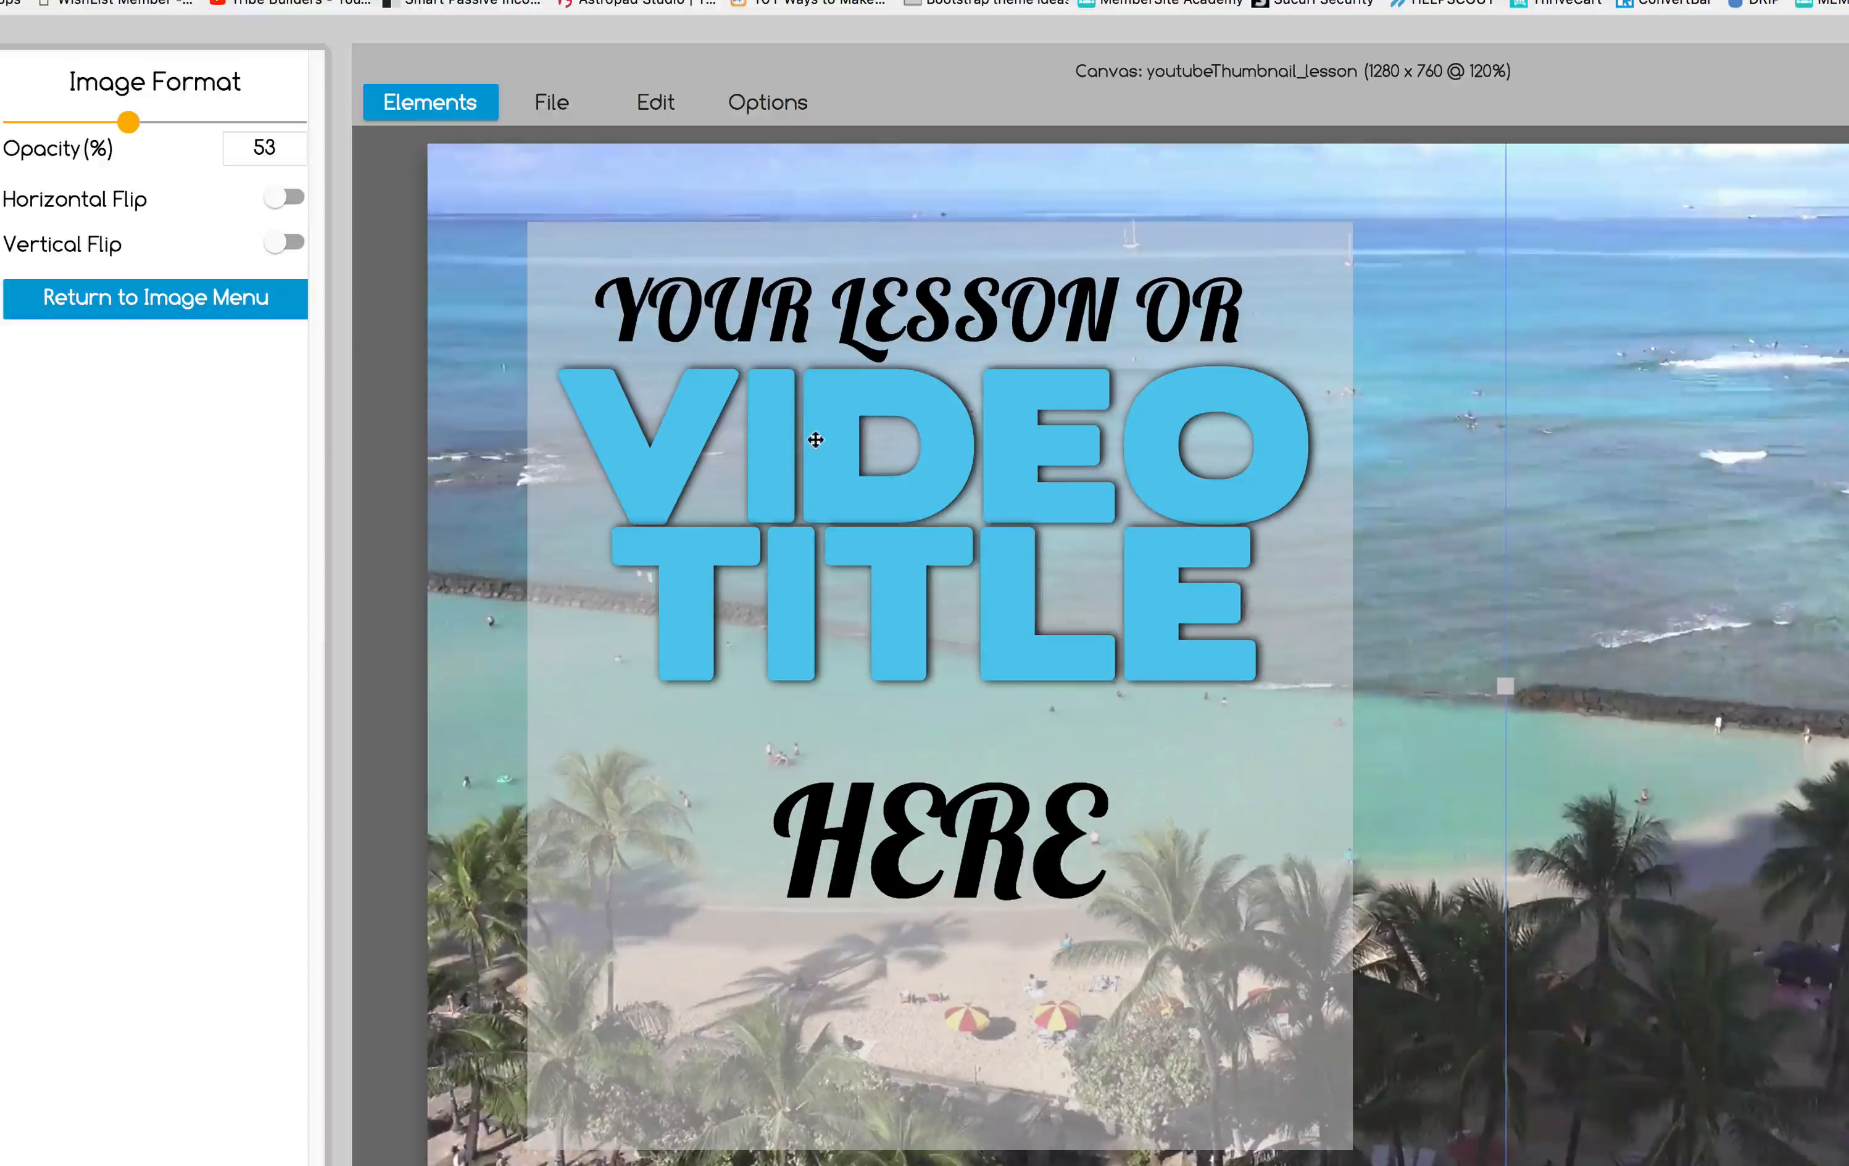
# Replace the "VIDEO TITLE" text with "My Trip" and "to Hawaii" on two lines
pyautogui.click(816, 441)
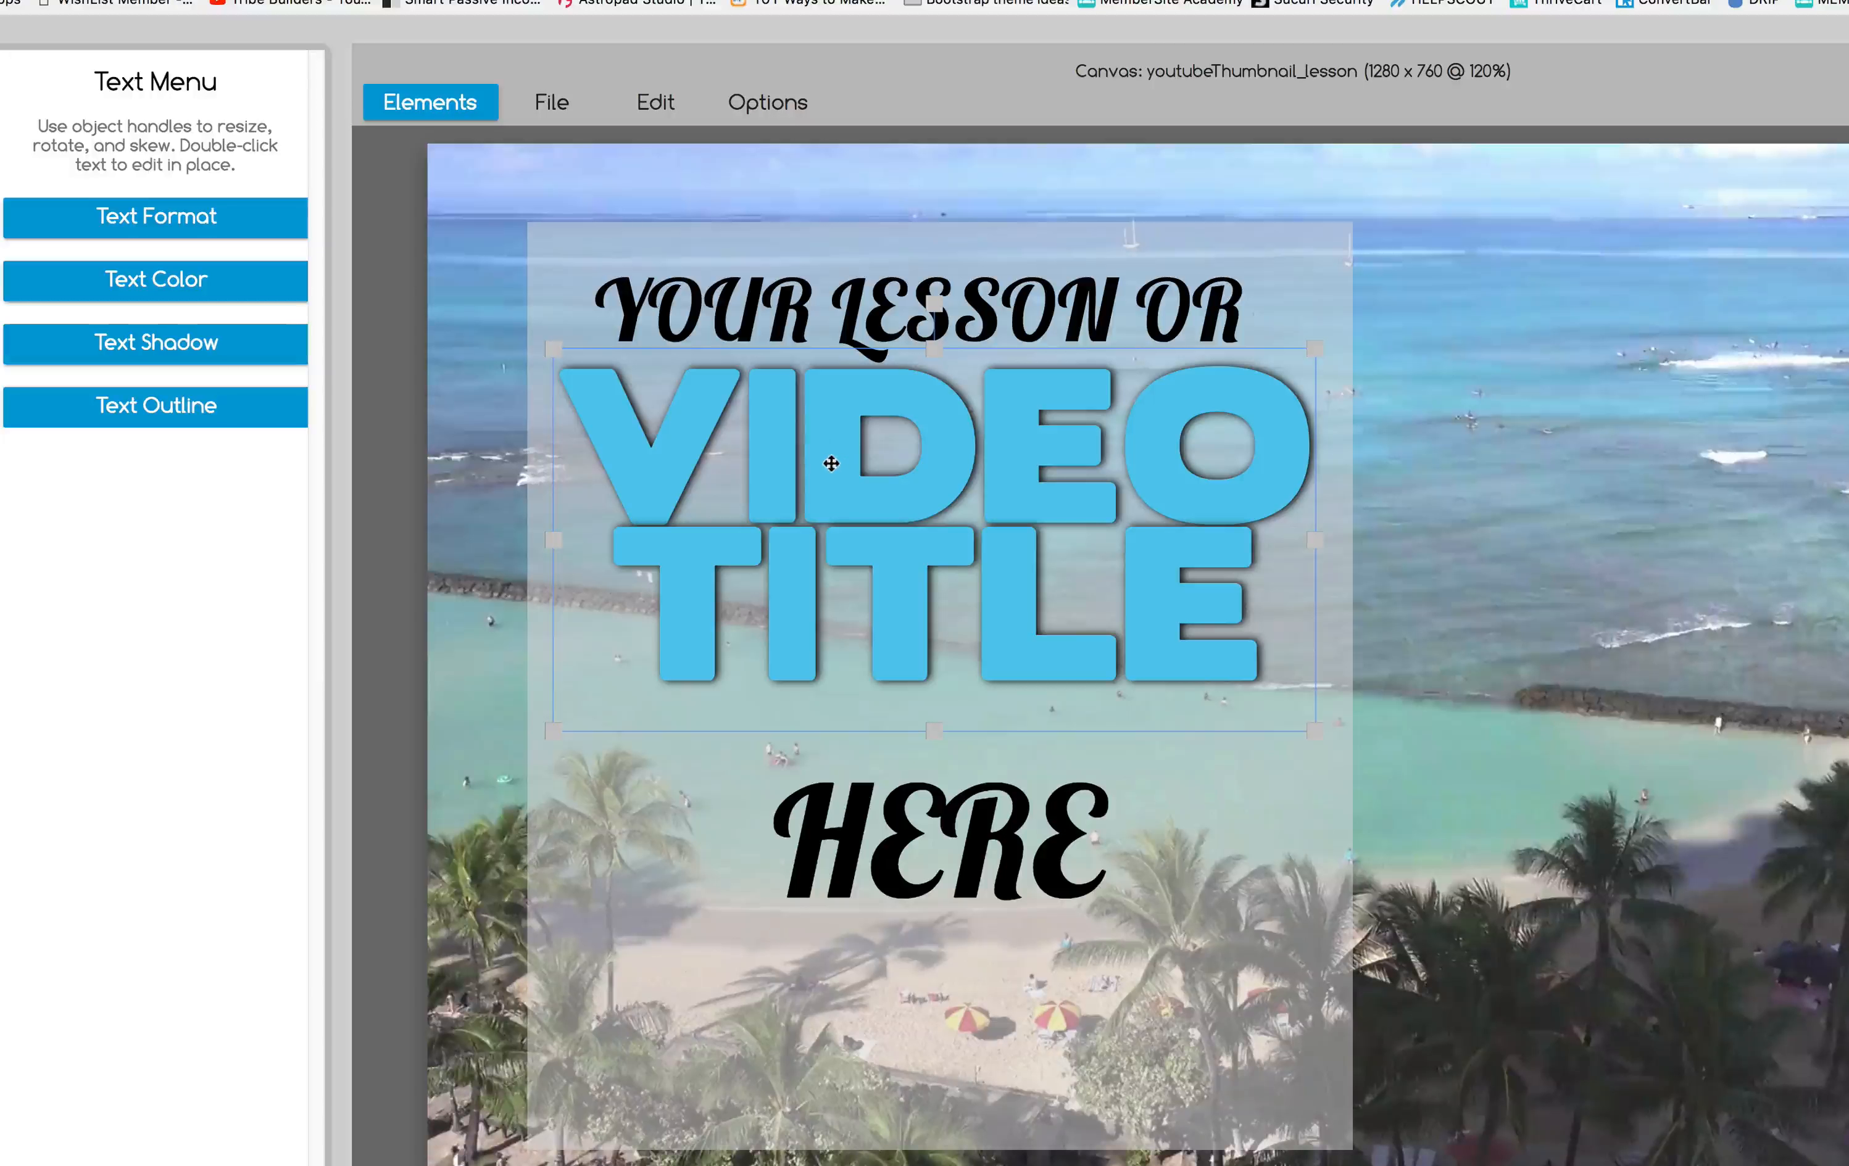
pyautogui.click(831, 463)
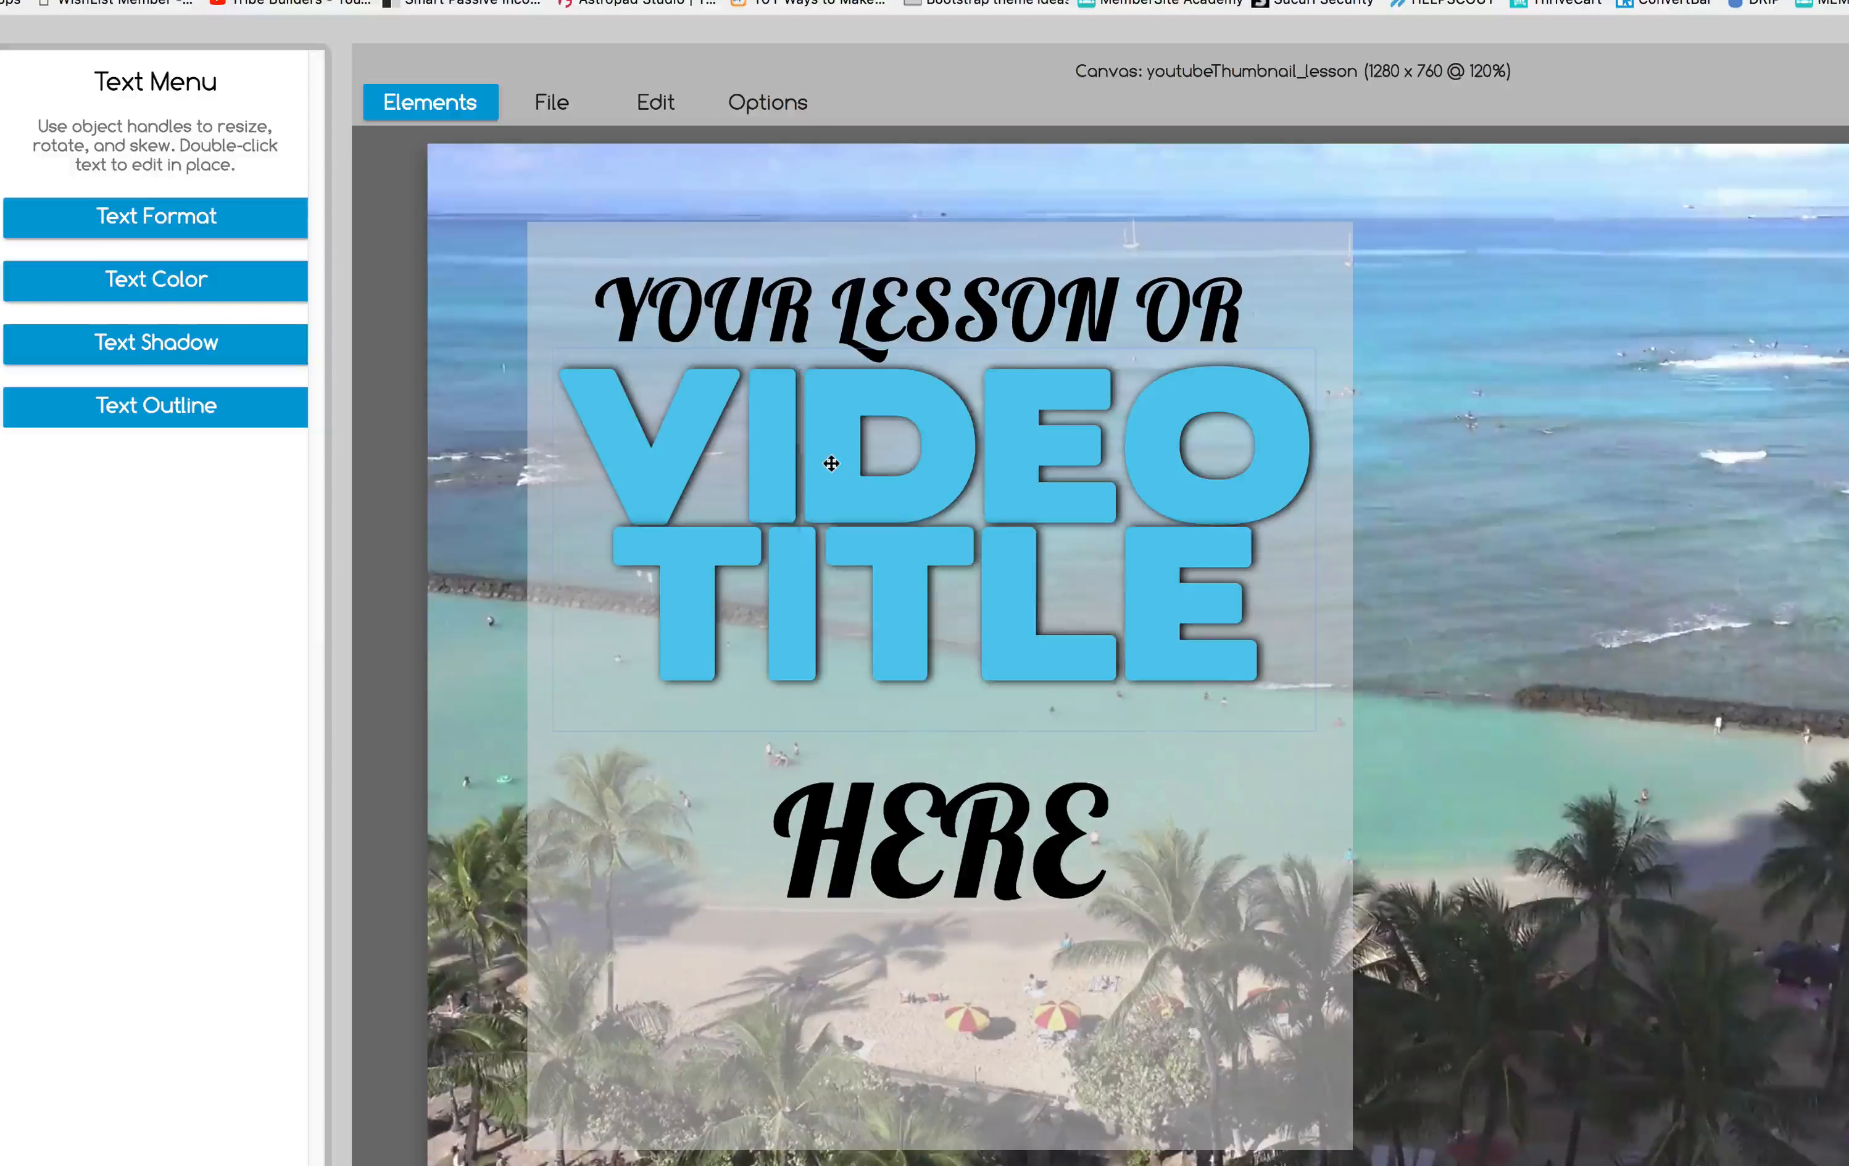
pyautogui.hotkey('ctrl', 'a')
pyautogui.write('My Trip')
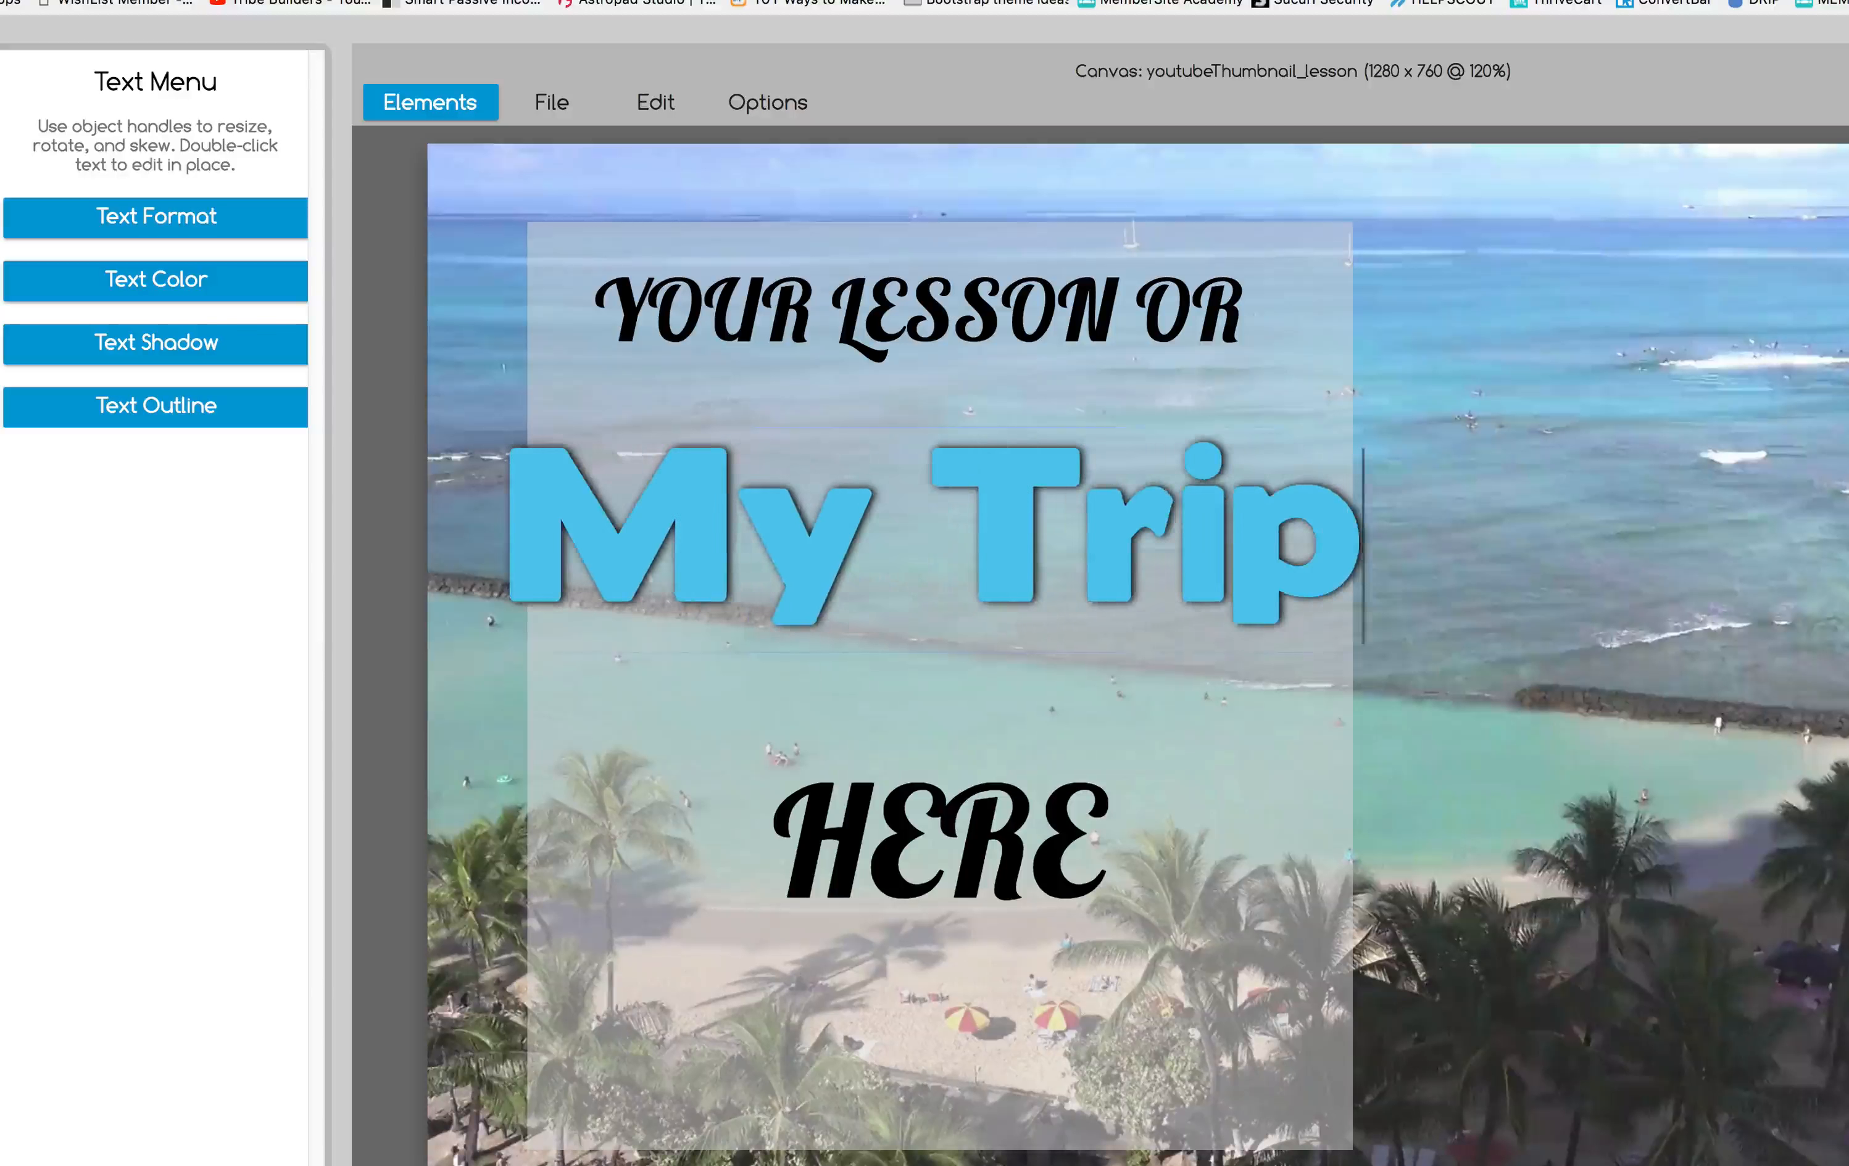
pyautogui.press('Return')
pyautogui.write('to Hawaii')
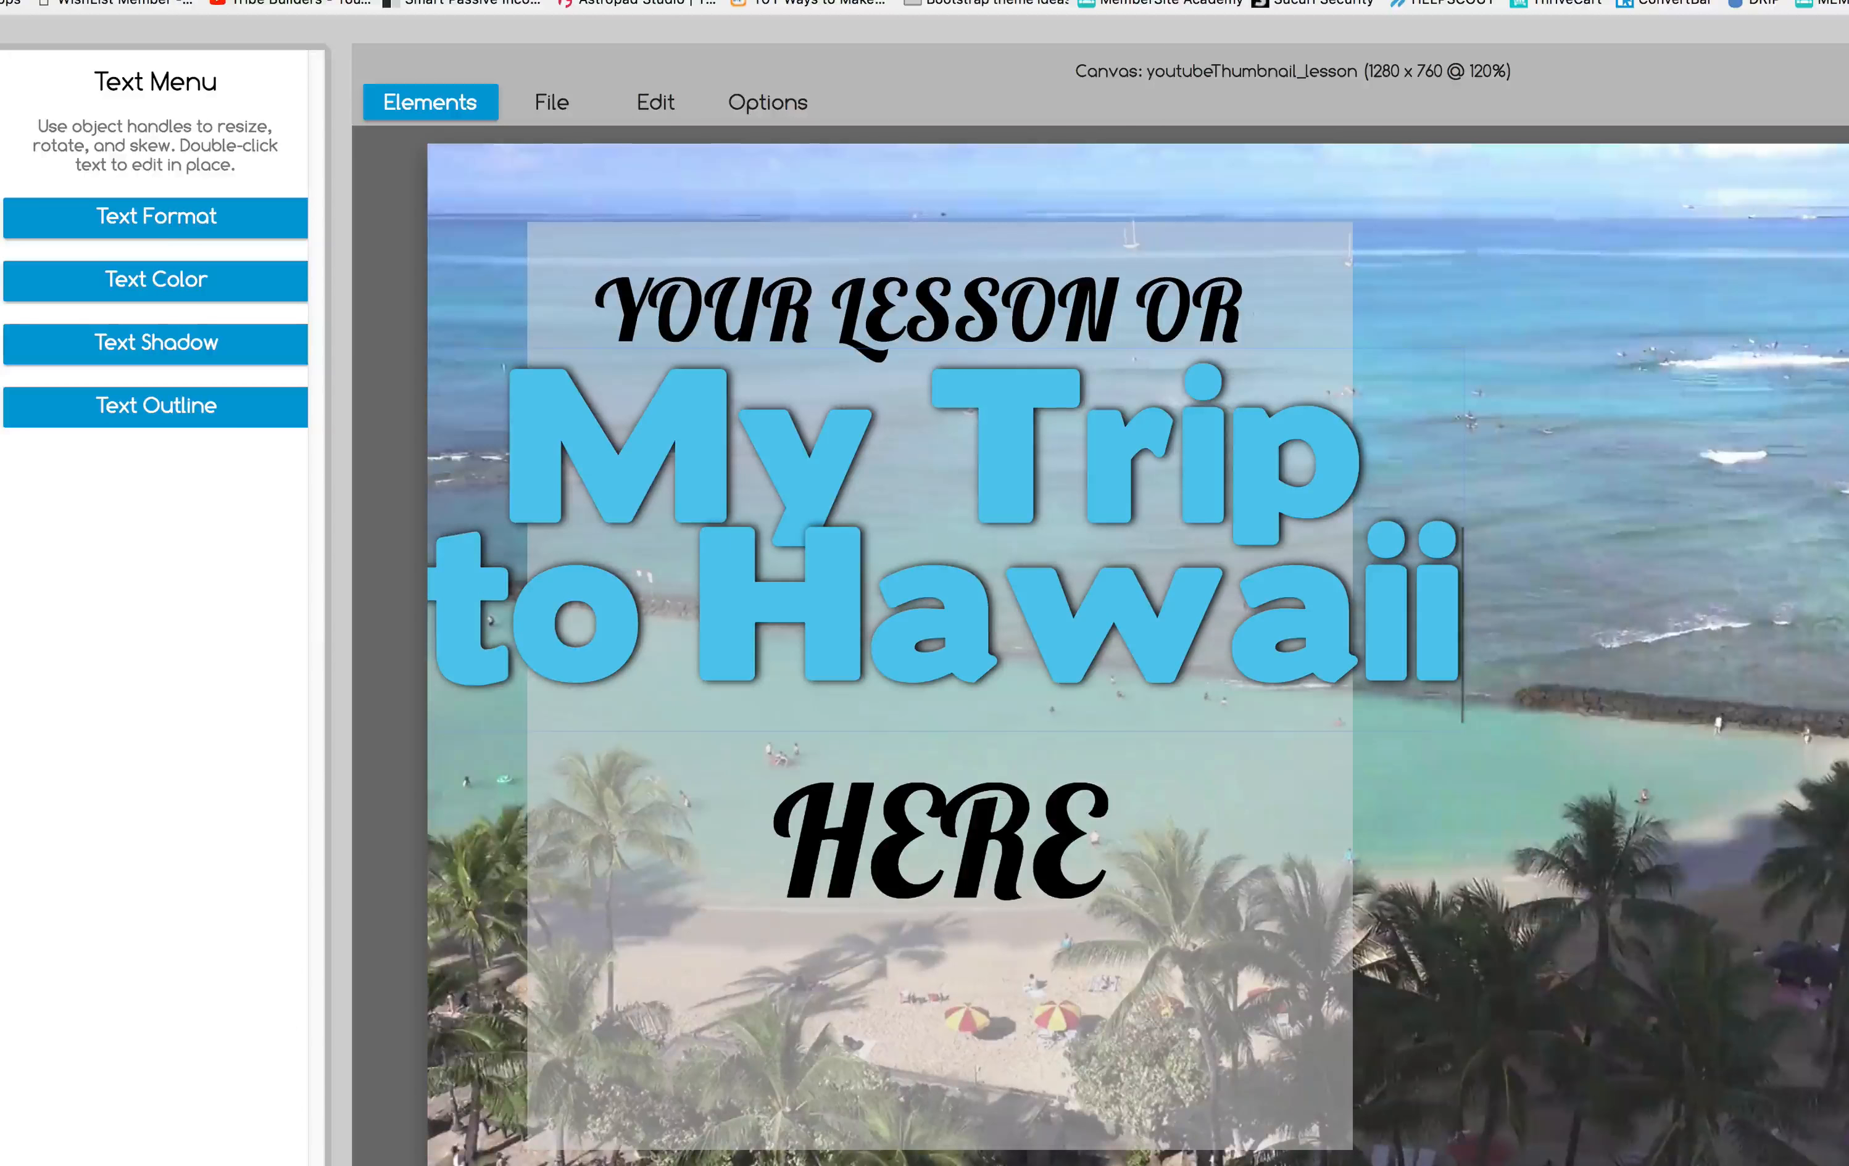
# Change the Hawaii title's font to BebasNeue and slightly tighten its character spacing
pyautogui.click(268, 216)
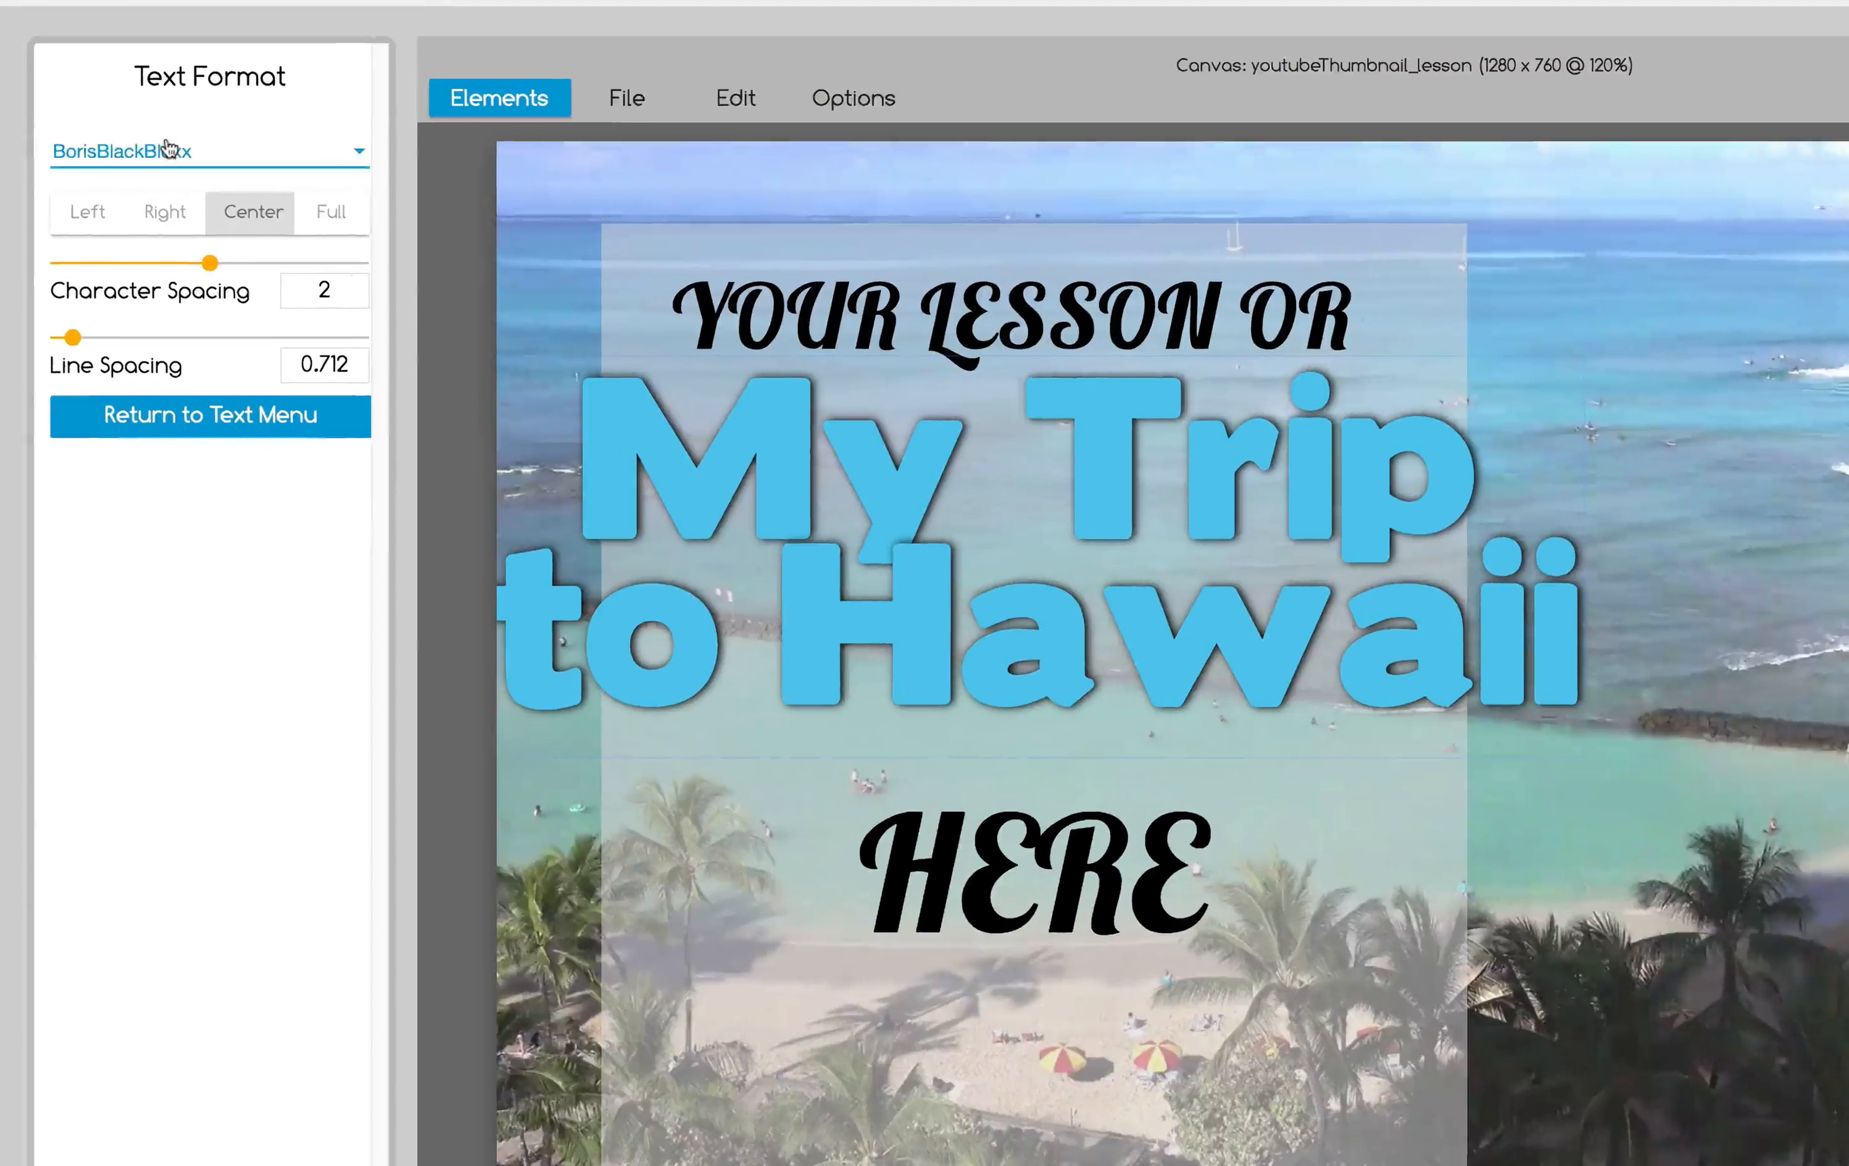
pyautogui.click(168, 148)
pyautogui.scroll(-3, 131, 232)
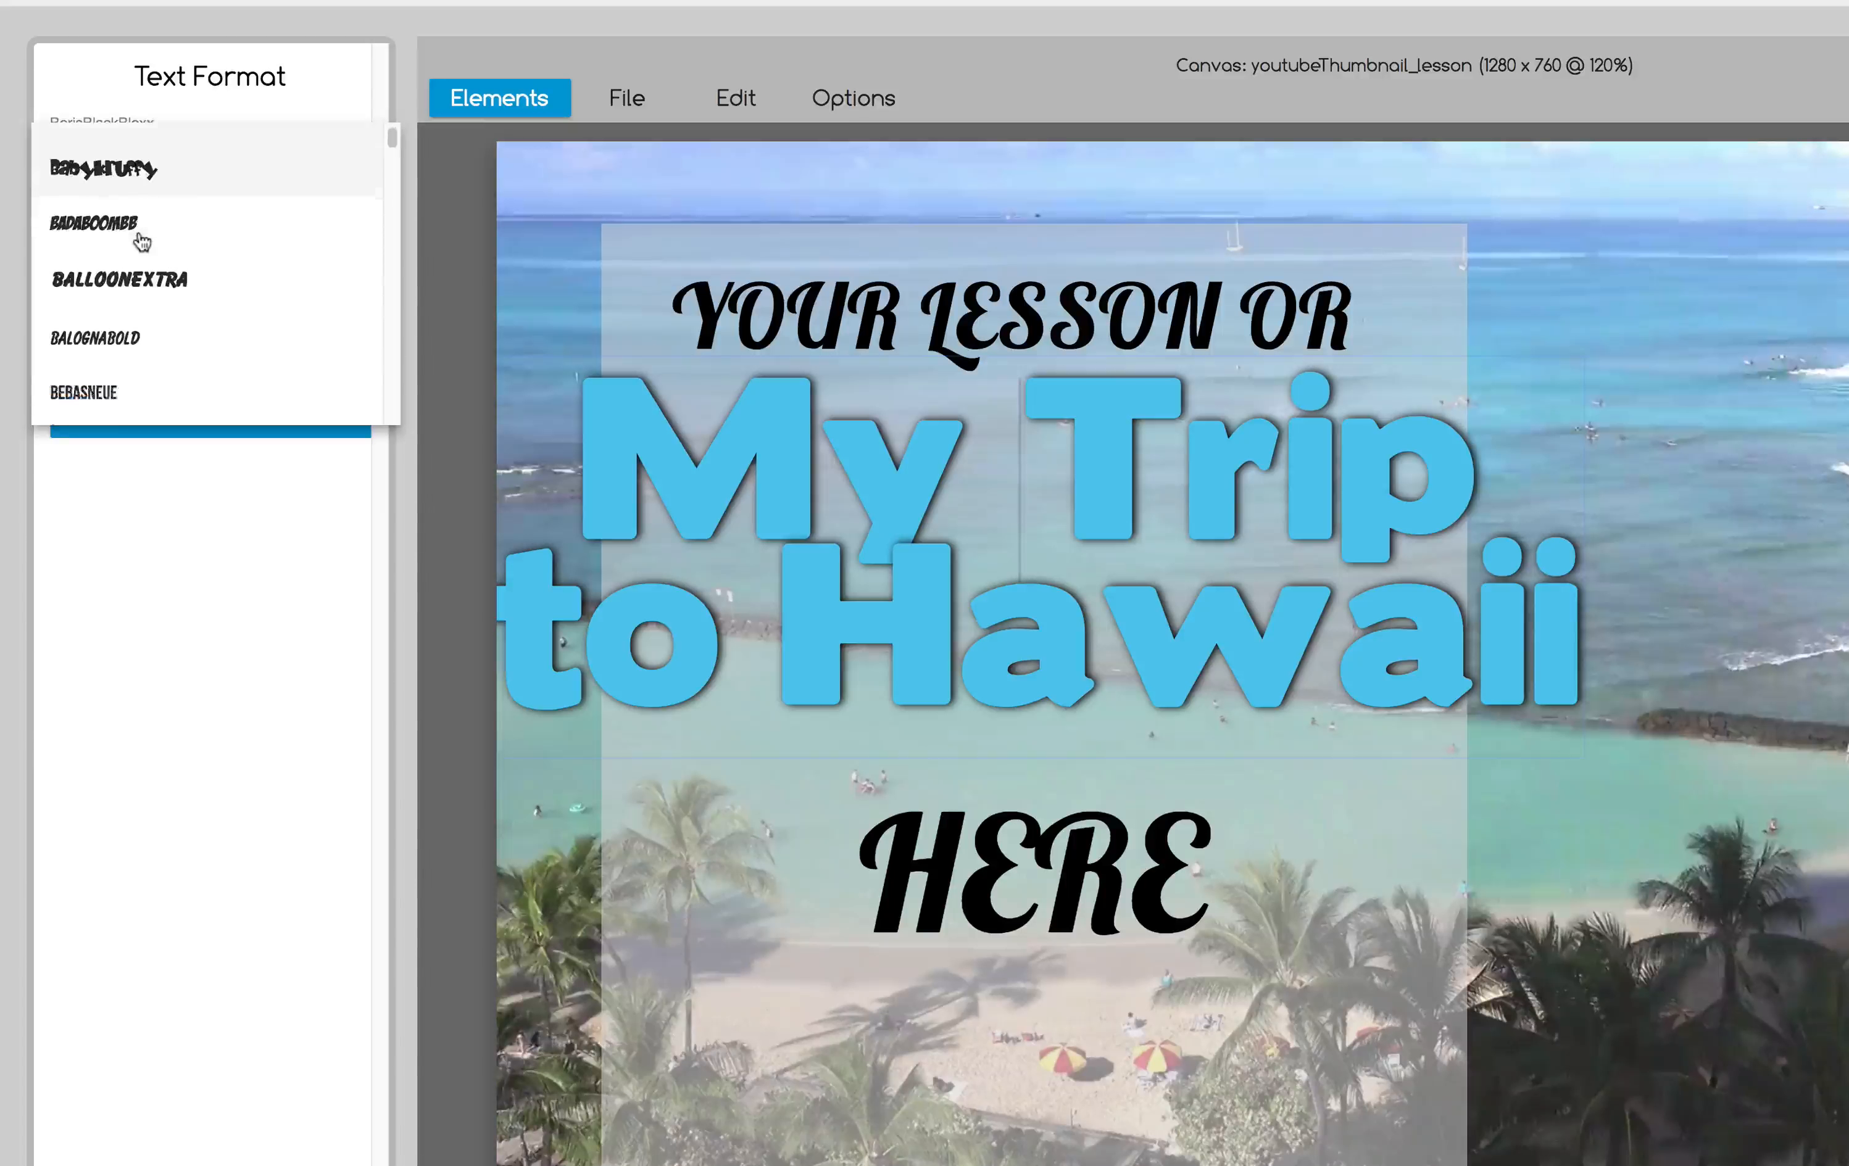
pyautogui.click(116, 281)
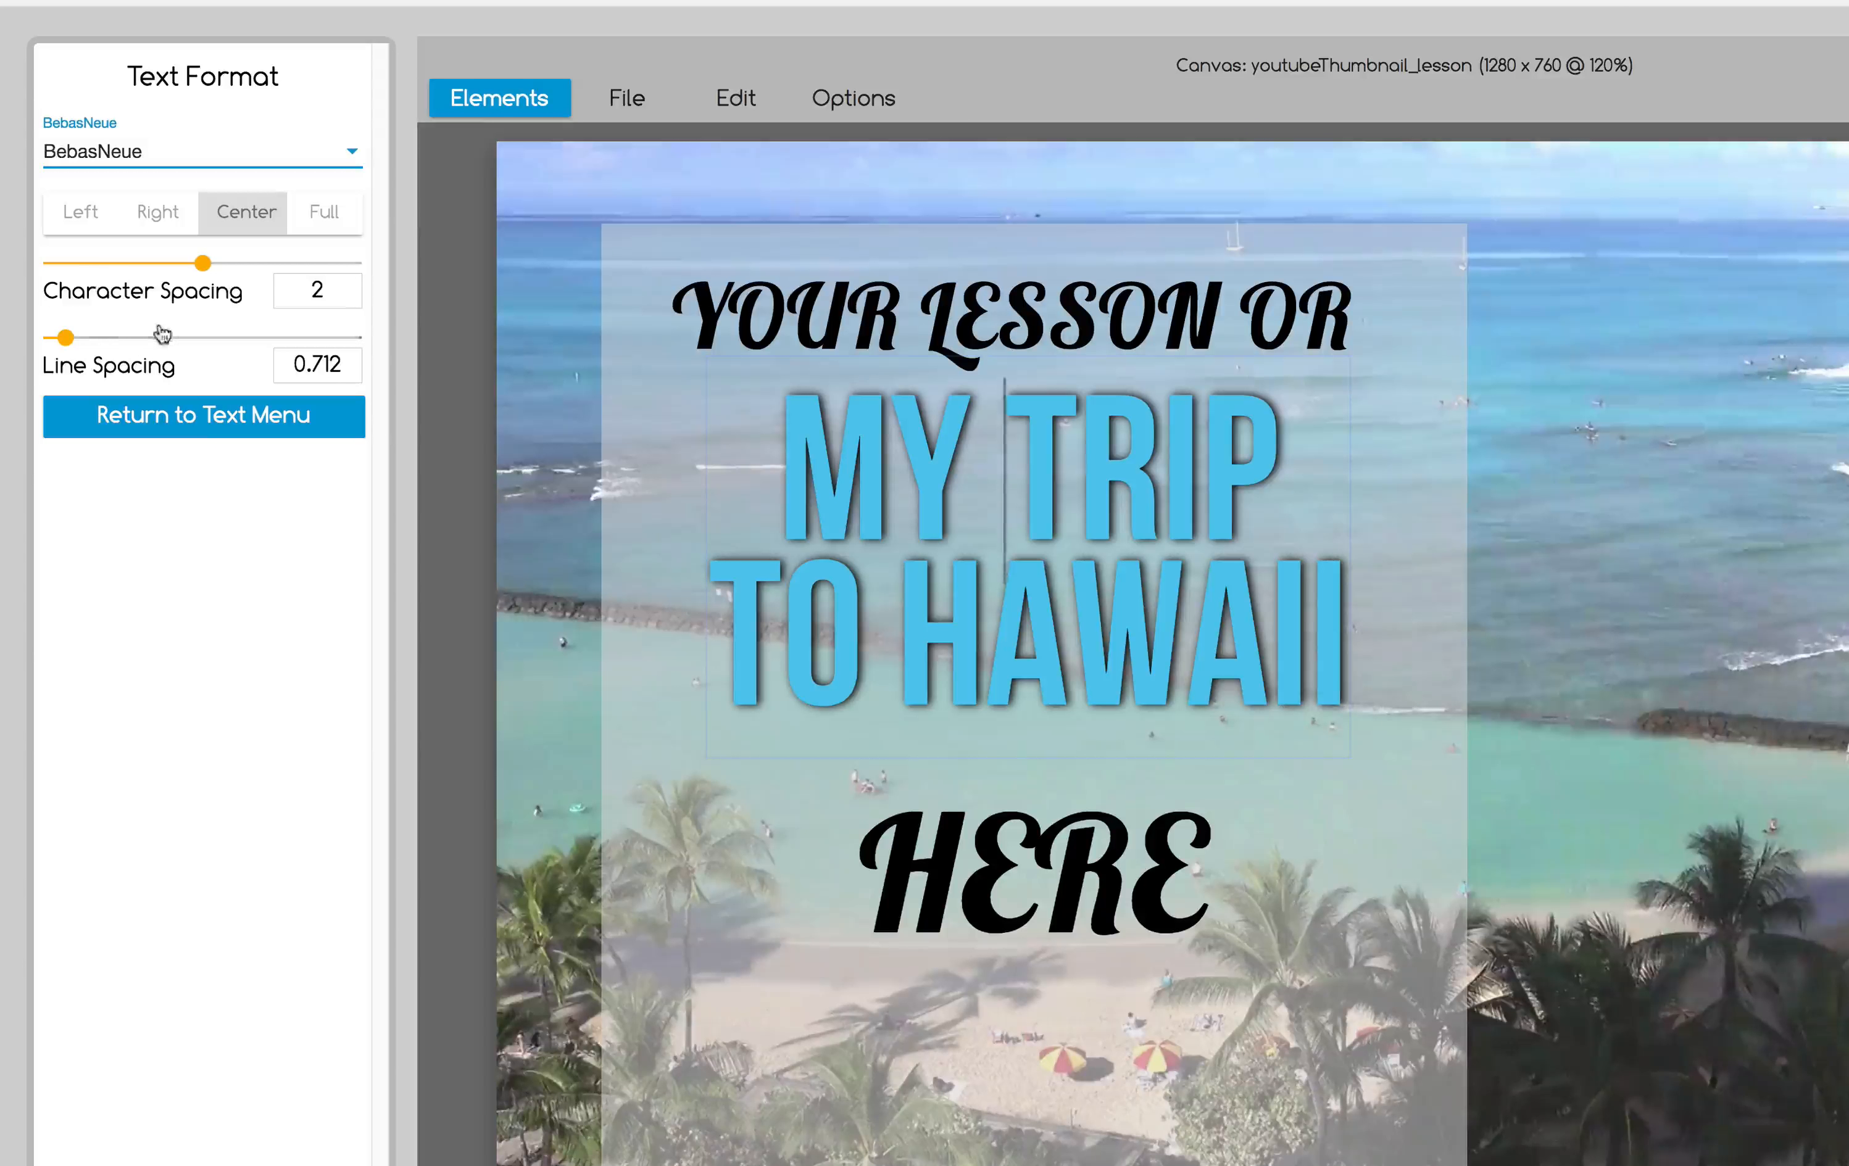
pyautogui.moveTo(202, 265); pyautogui.dragTo(199, 264)
pyautogui.click(246, 414)
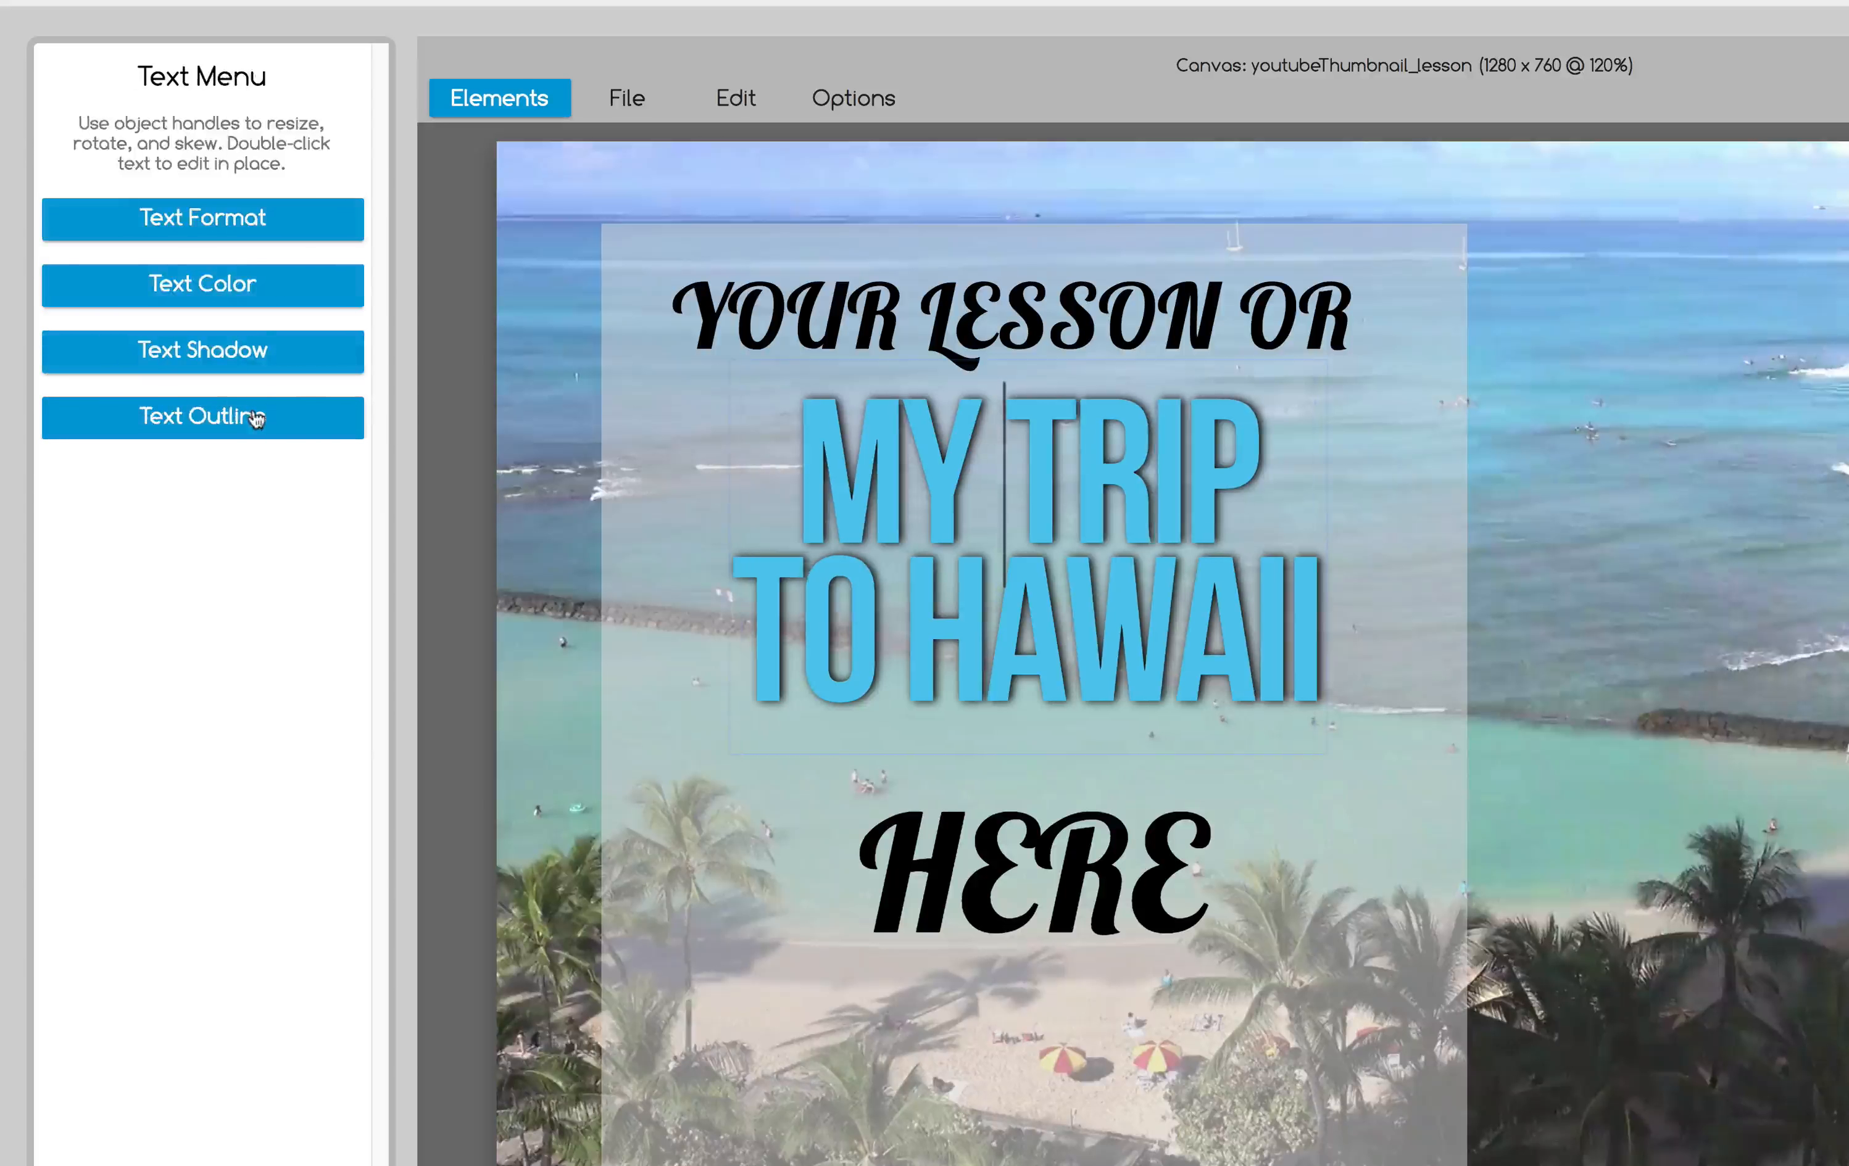
# Set the Hawaii title's solid text color to yellow FFD700
pyautogui.click(235, 283)
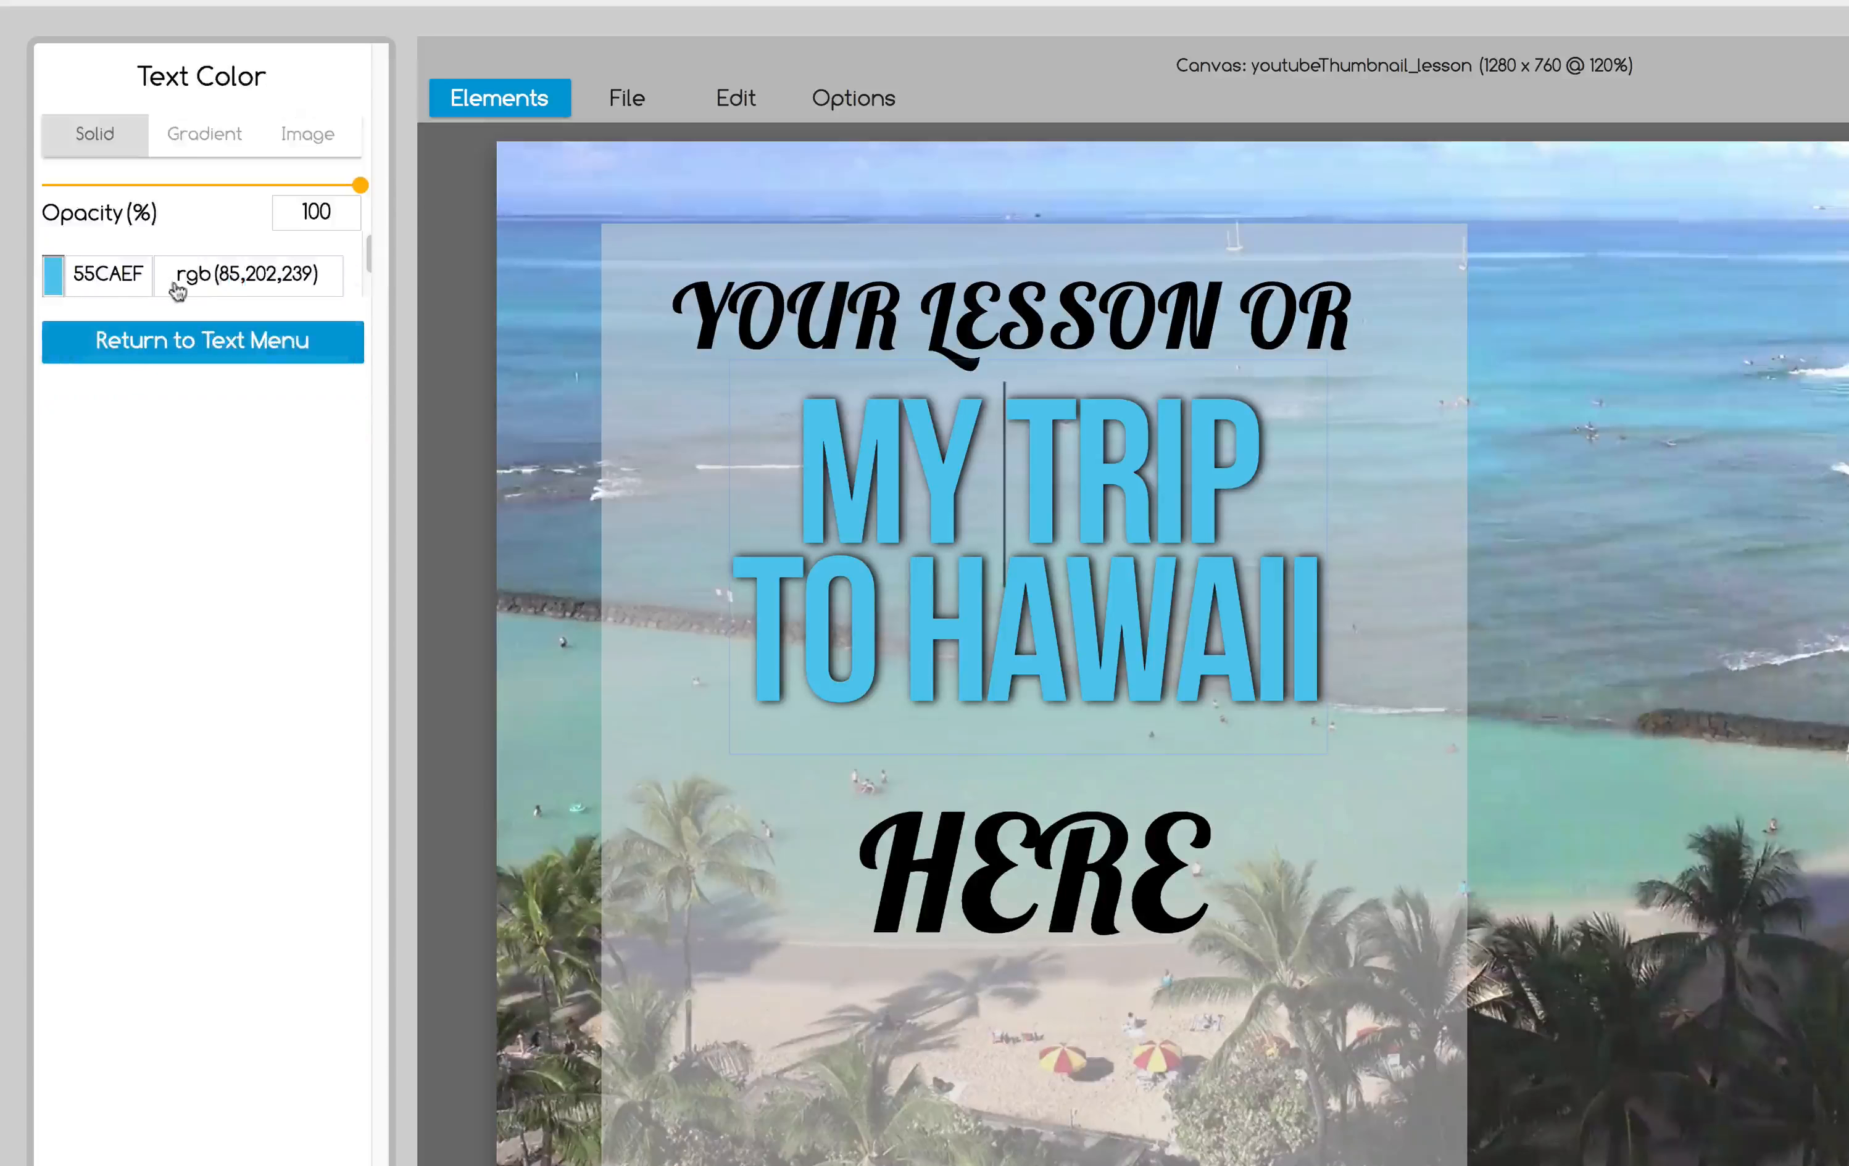
pyautogui.click(54, 270)
pyautogui.click(204, 698)
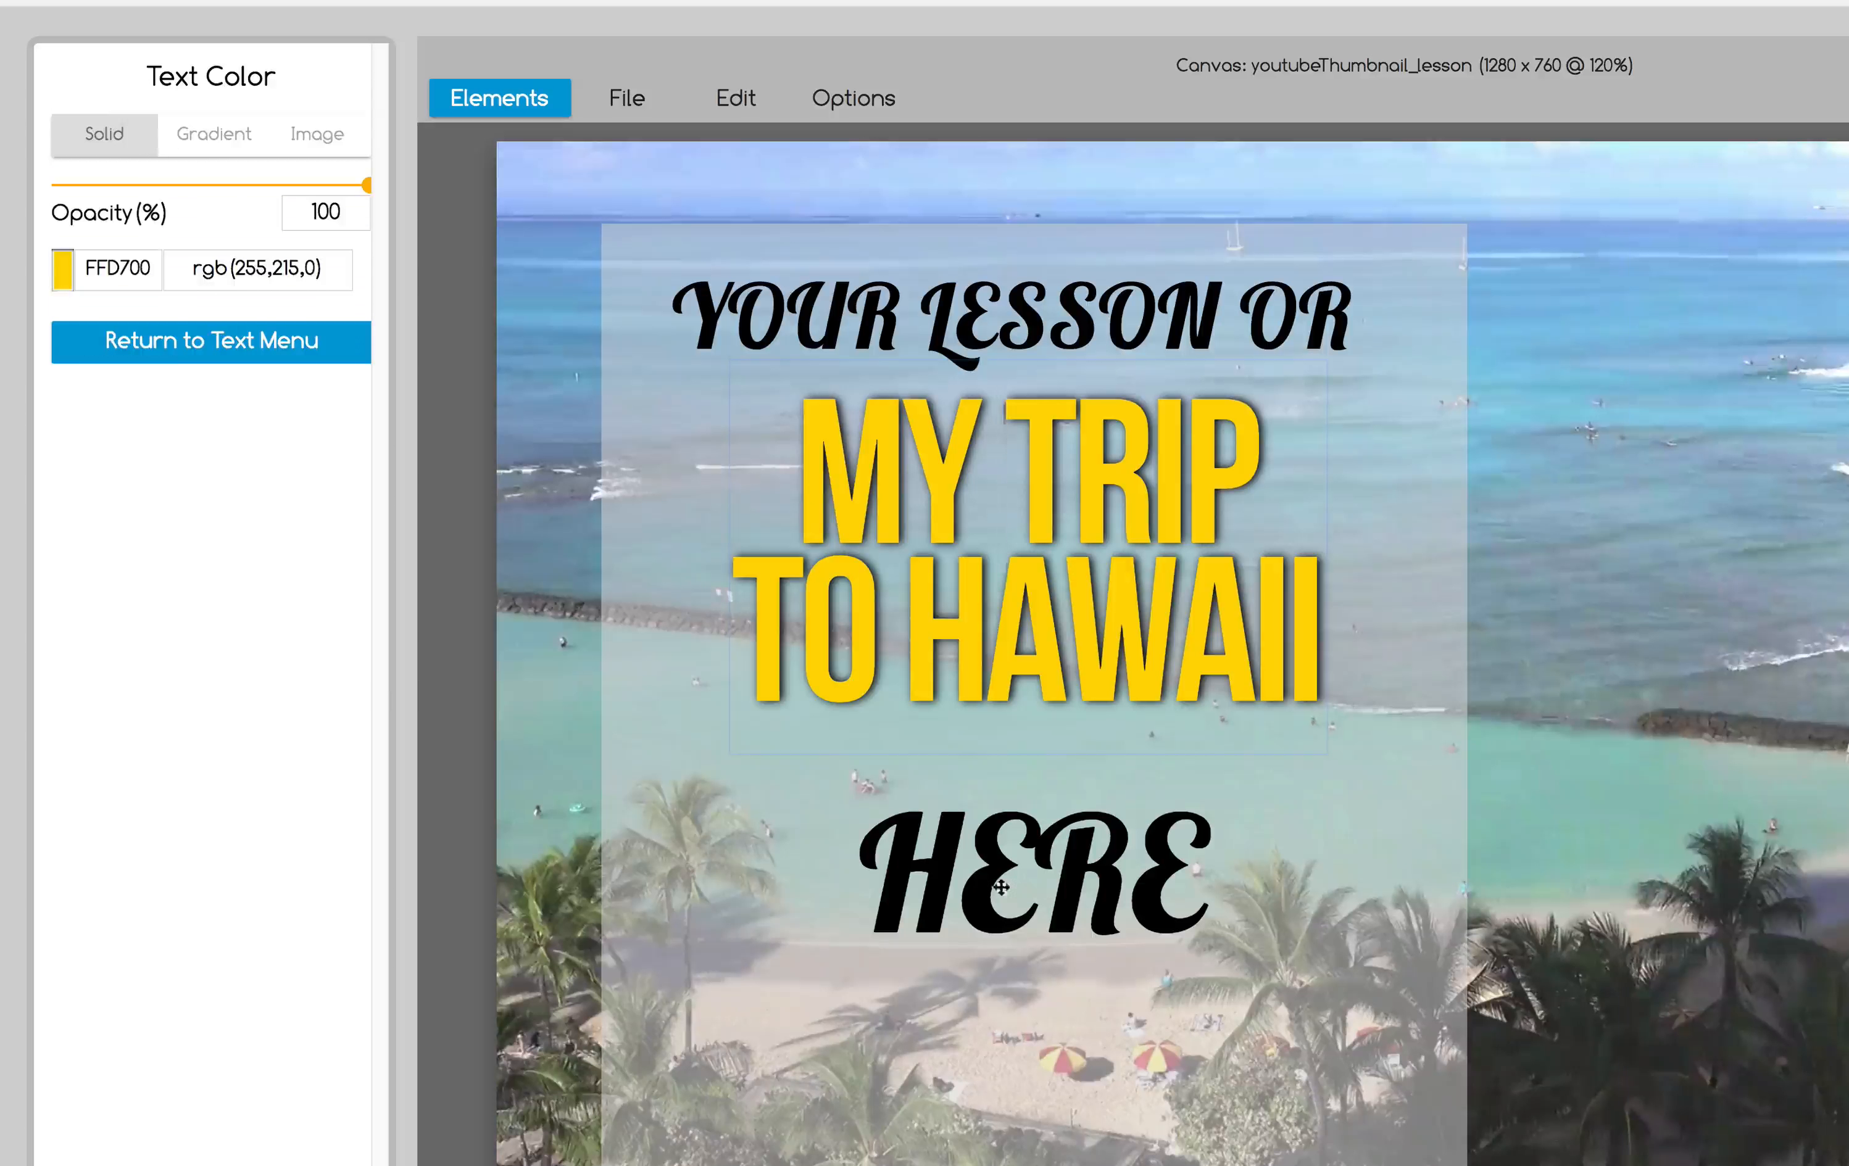
# Enlarge the yellow Hawaii title to nearly the panel's width and center it on the panel
pyautogui.click(1287, 678)
pyautogui.click(1286, 677)
pyautogui.moveTo(1323, 753); pyautogui.dragTo(1450, 834)
pyautogui.moveTo(1174, 744); pyautogui.dragTo(1116, 748)
# Delete the "HERE" text and replace the "YOUR LESSON OR" text with "Summer 2017"
pyautogui.click(1110, 895)
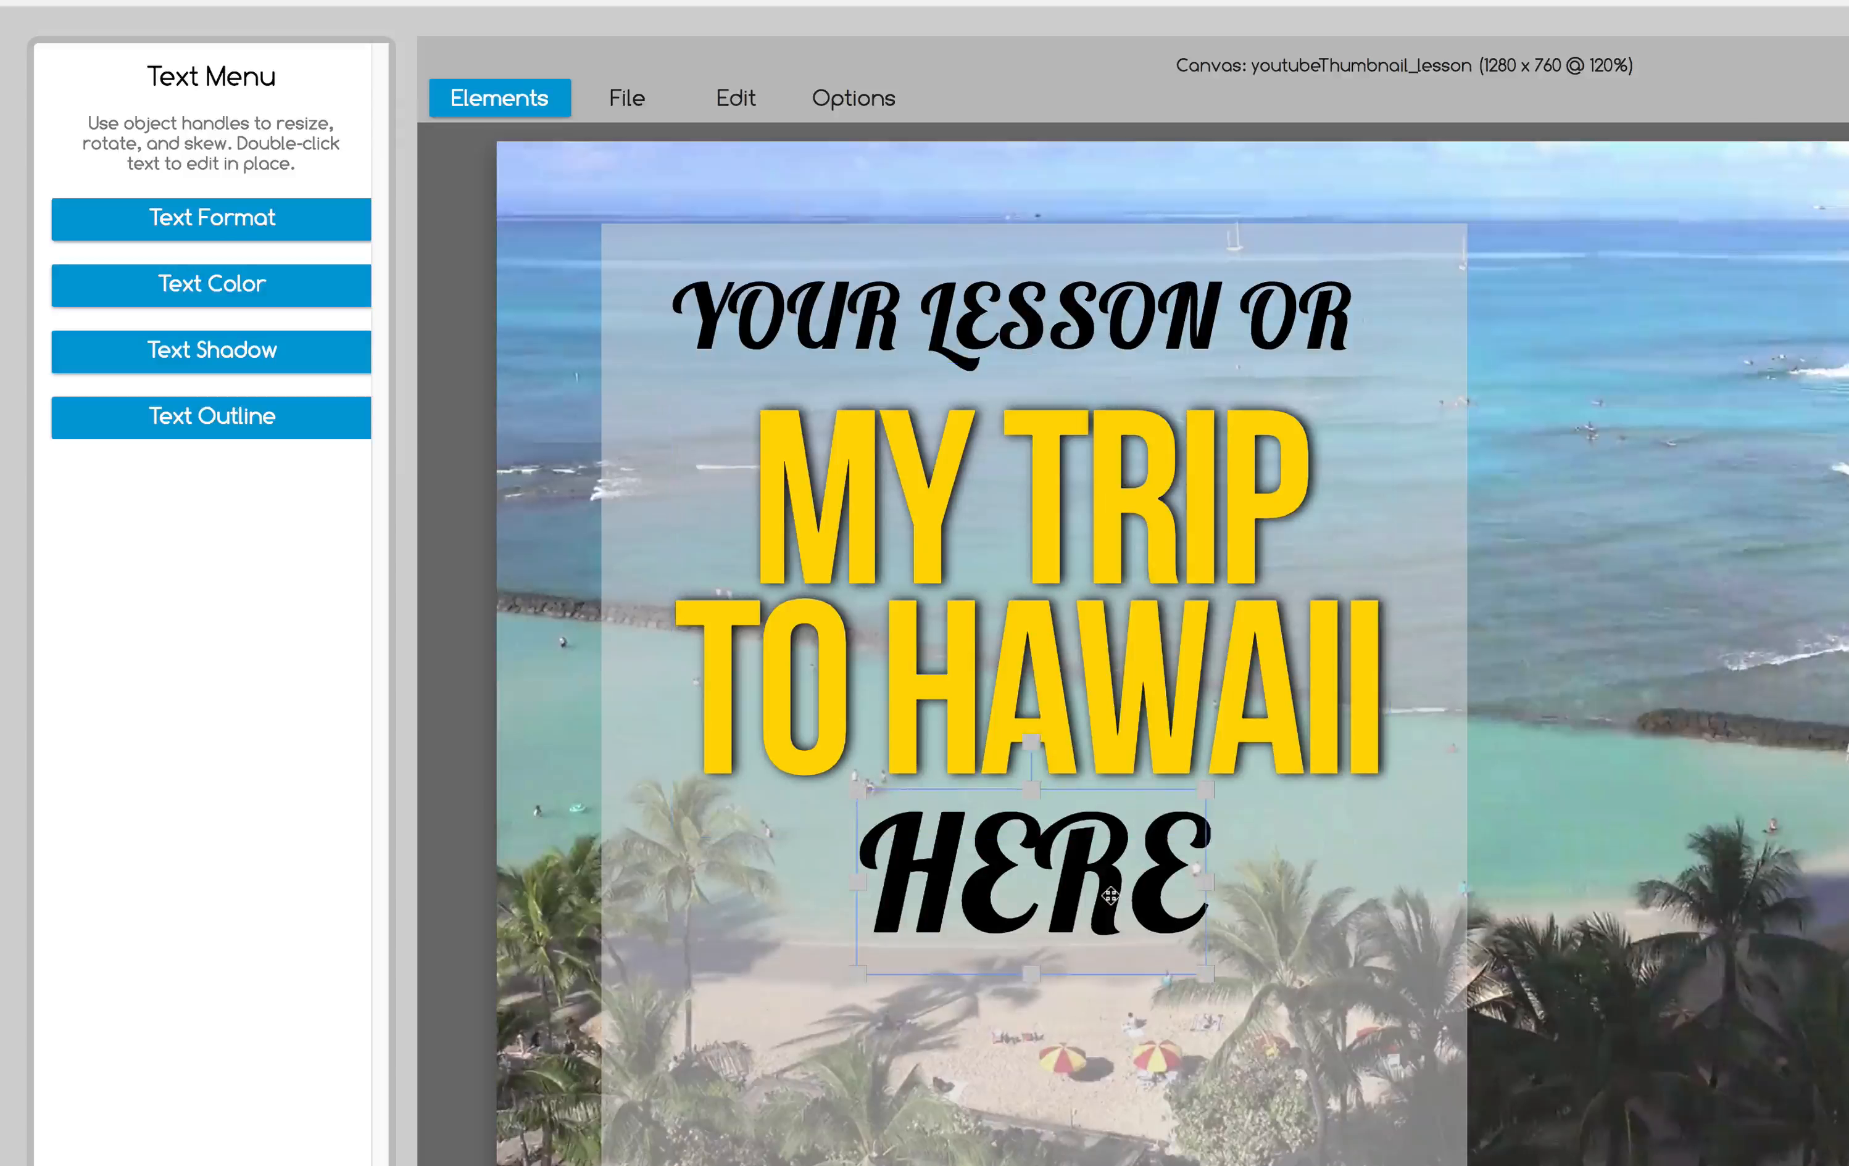
pyautogui.press('Delete')
pyautogui.click(1041, 324)
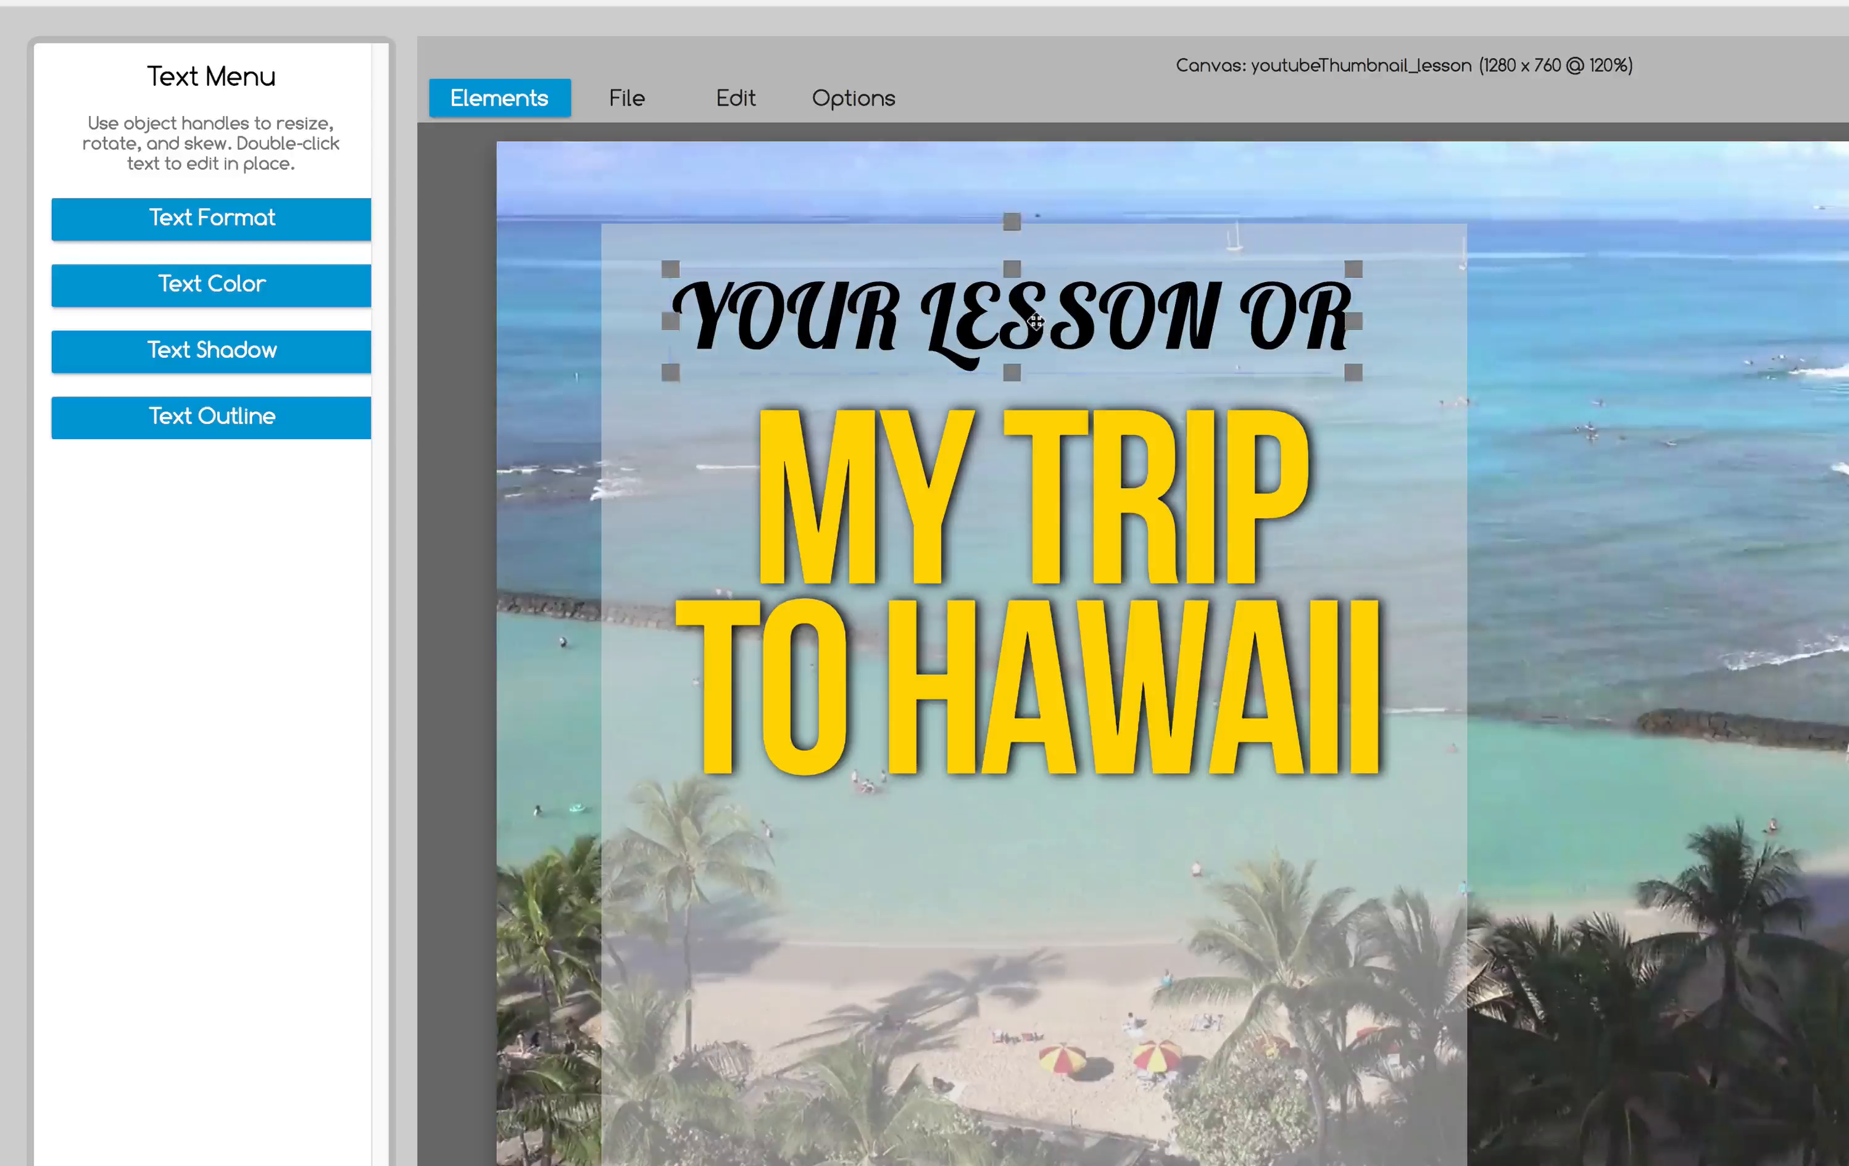
pyautogui.doubleClick(1030, 316)
pyautogui.hotkey('ctrl', 'a')
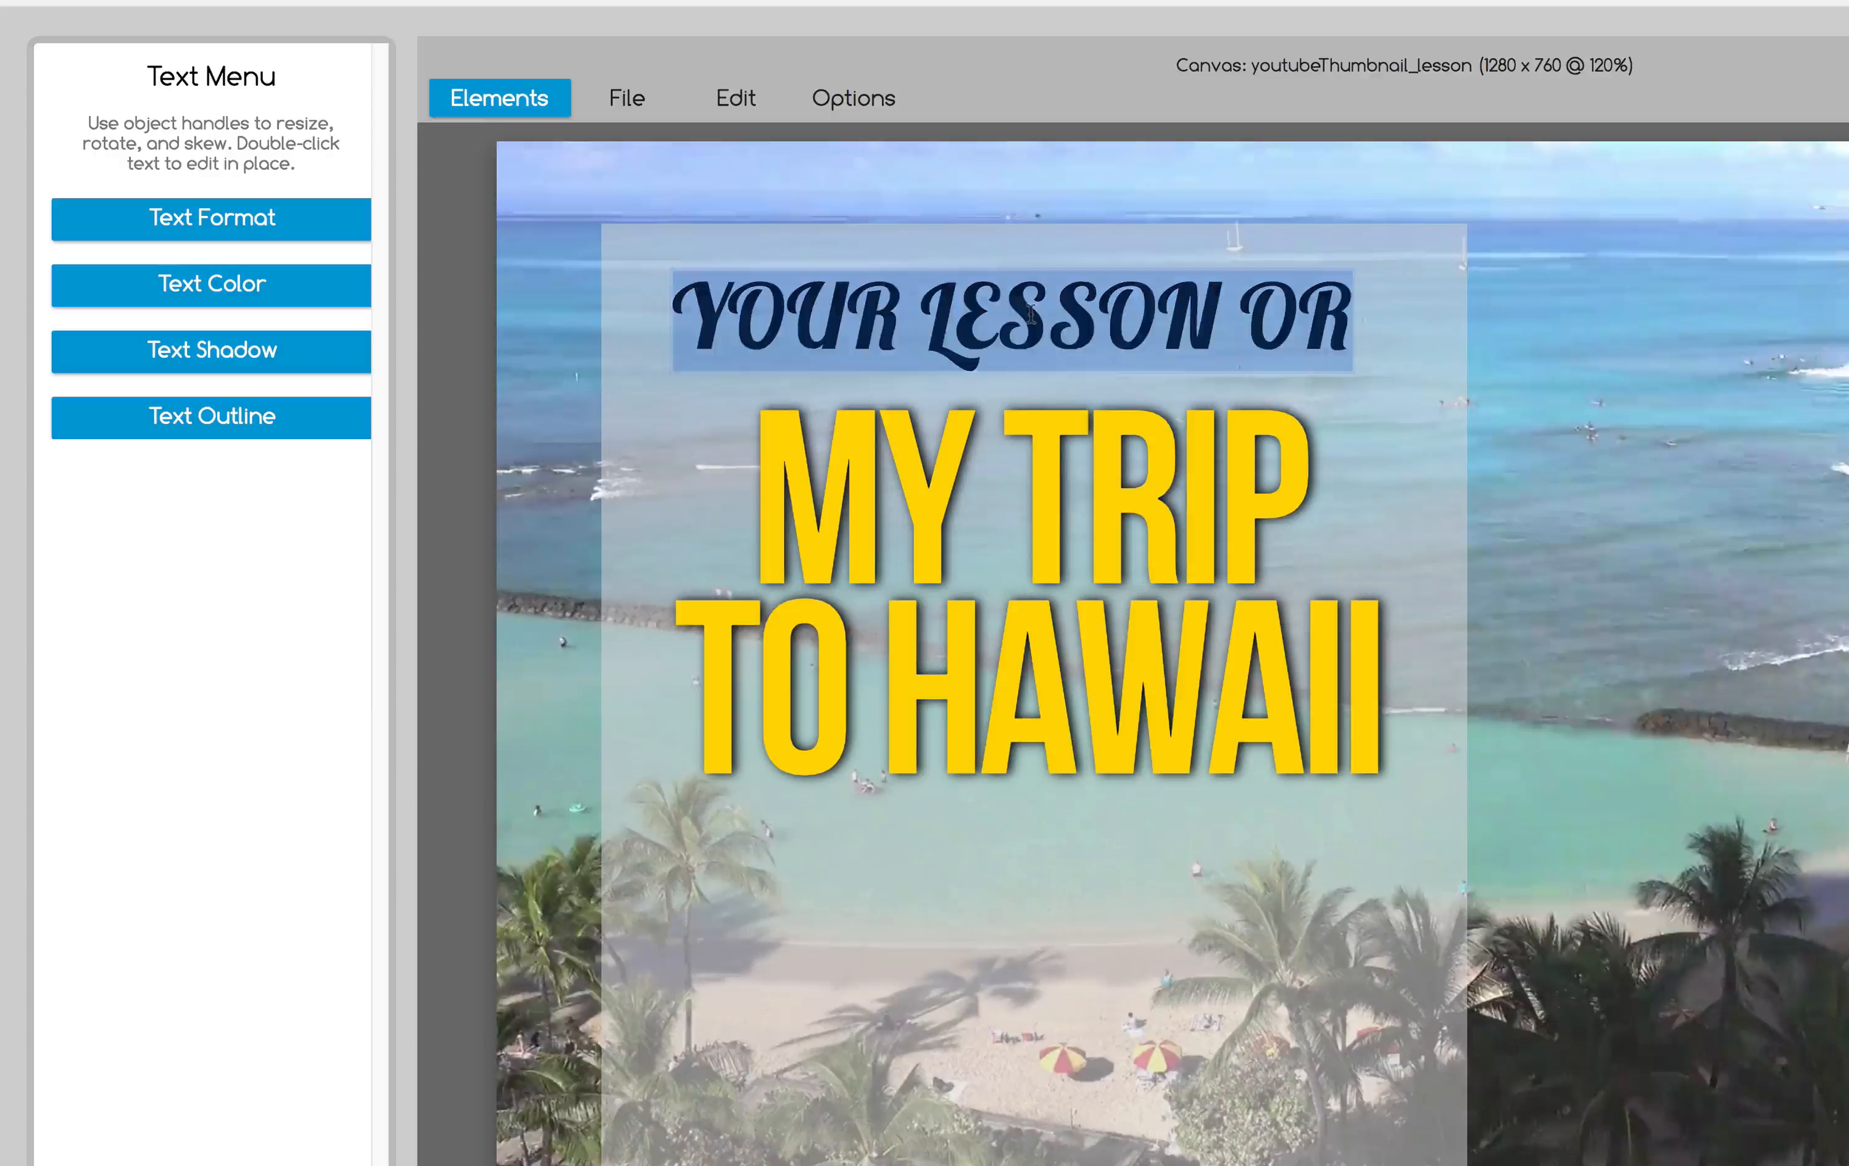
pyautogui.write('Summer 2017')
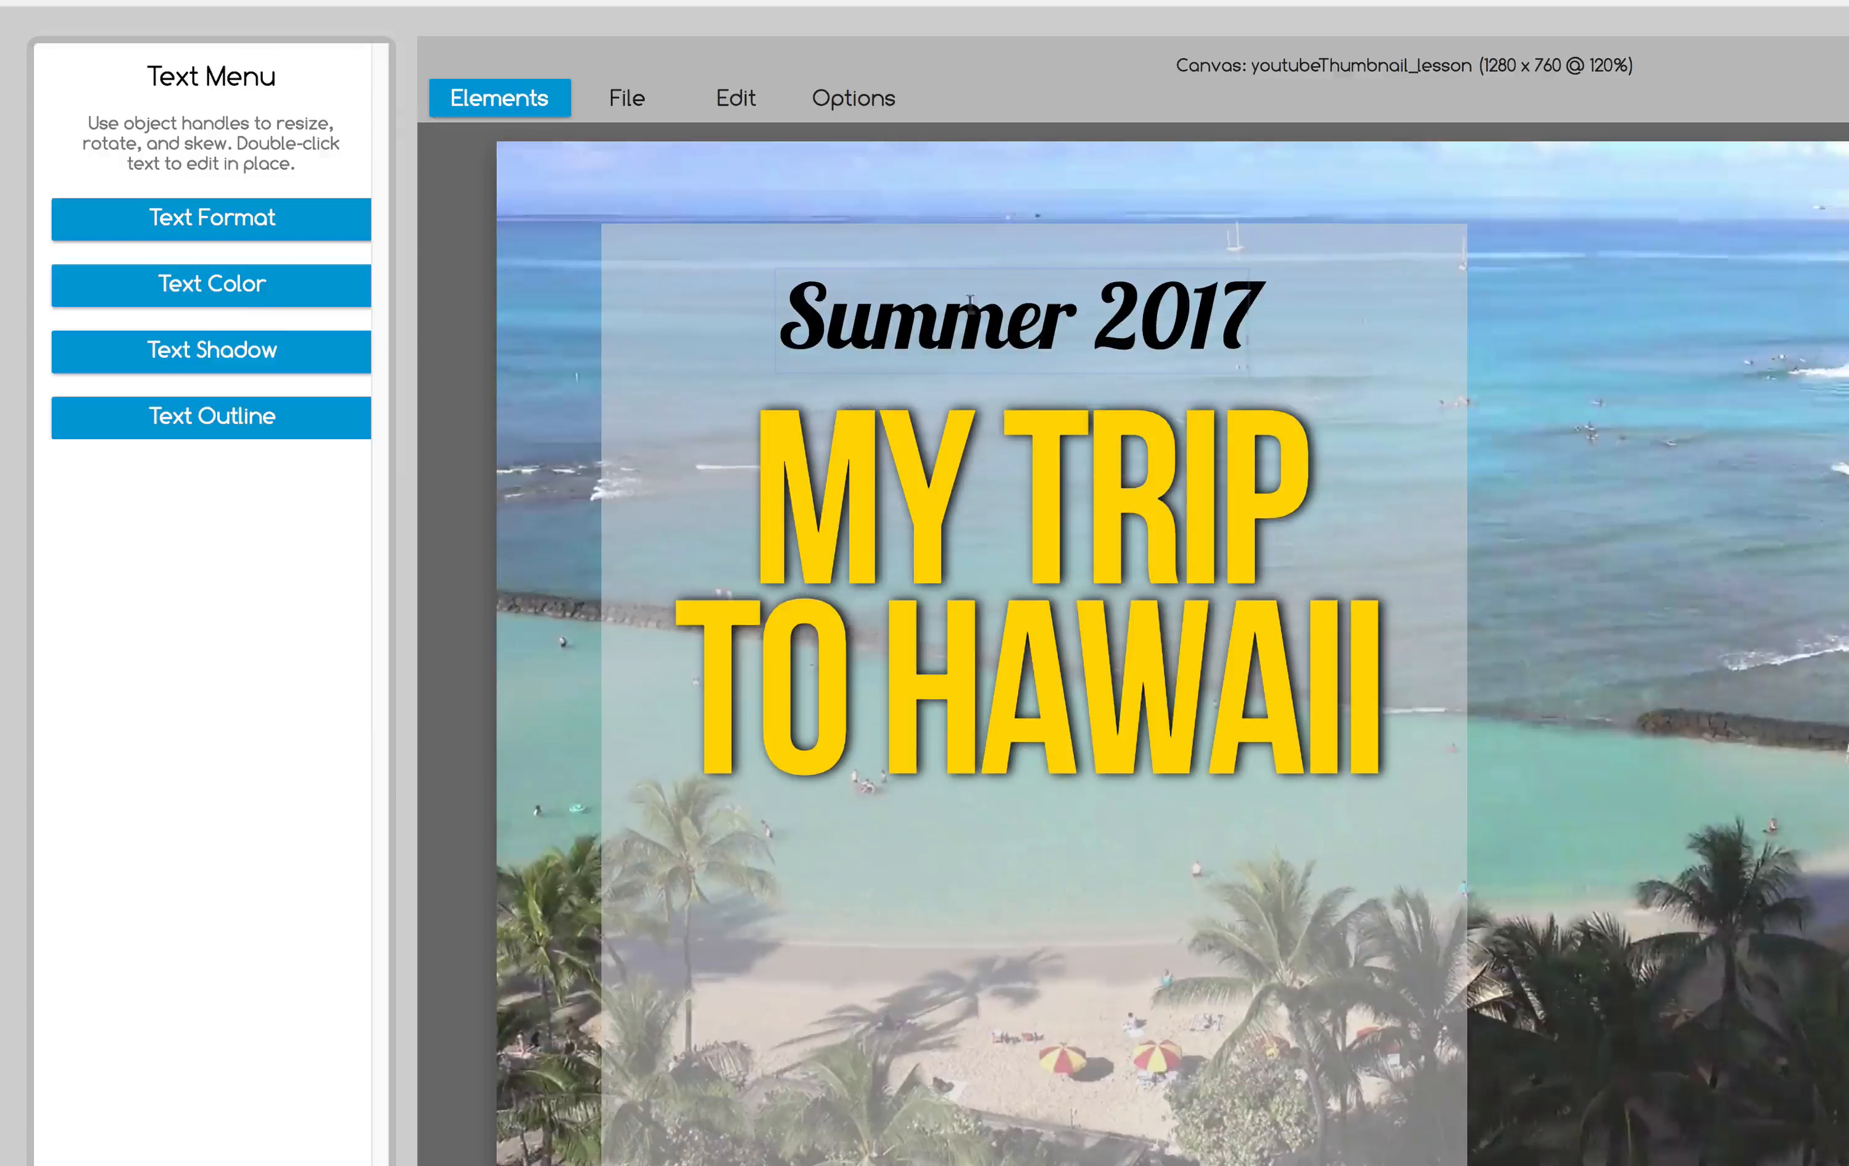
# Add a yellow FFDE00 outline to the "Summer 2017" text and slightly reduce the outline's strength
pyautogui.click(194, 412)
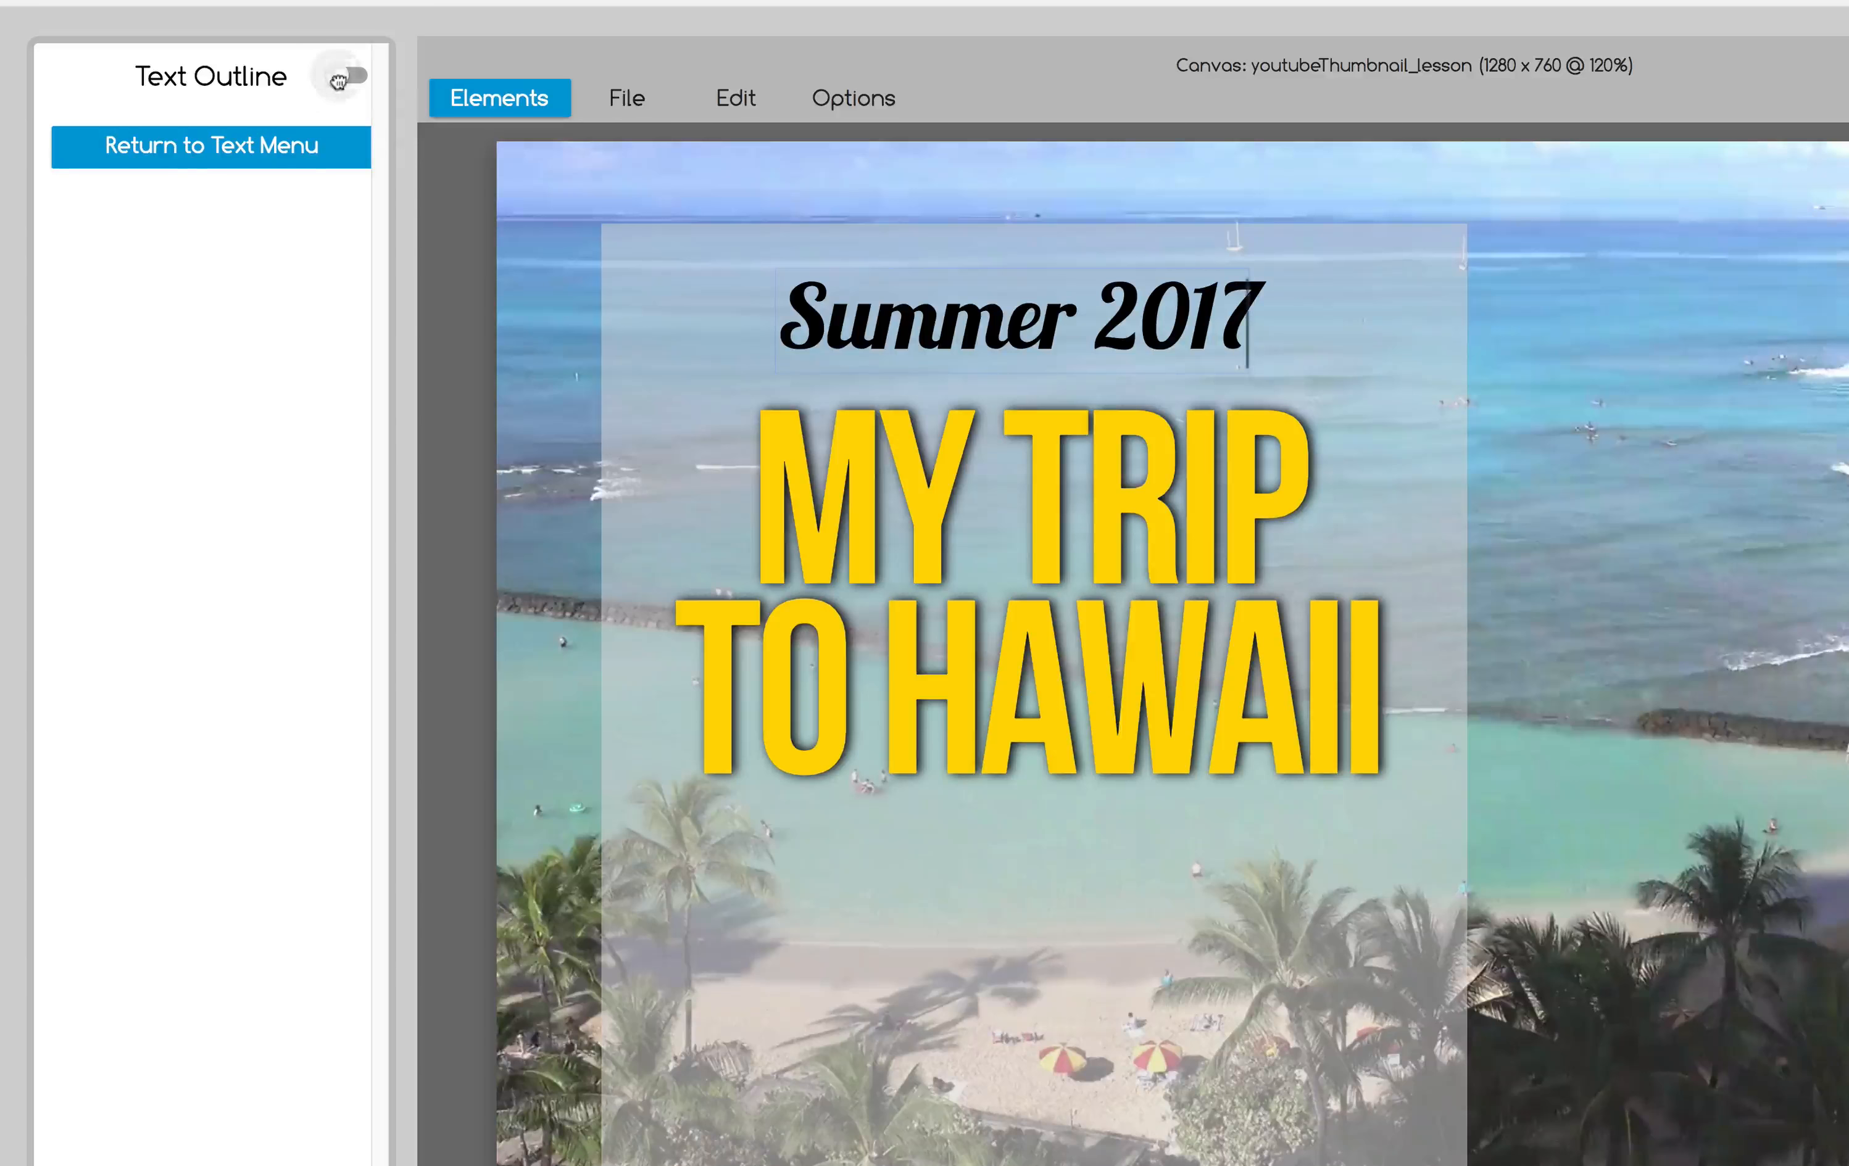
pyautogui.click(340, 76)
pyautogui.click(72, 379)
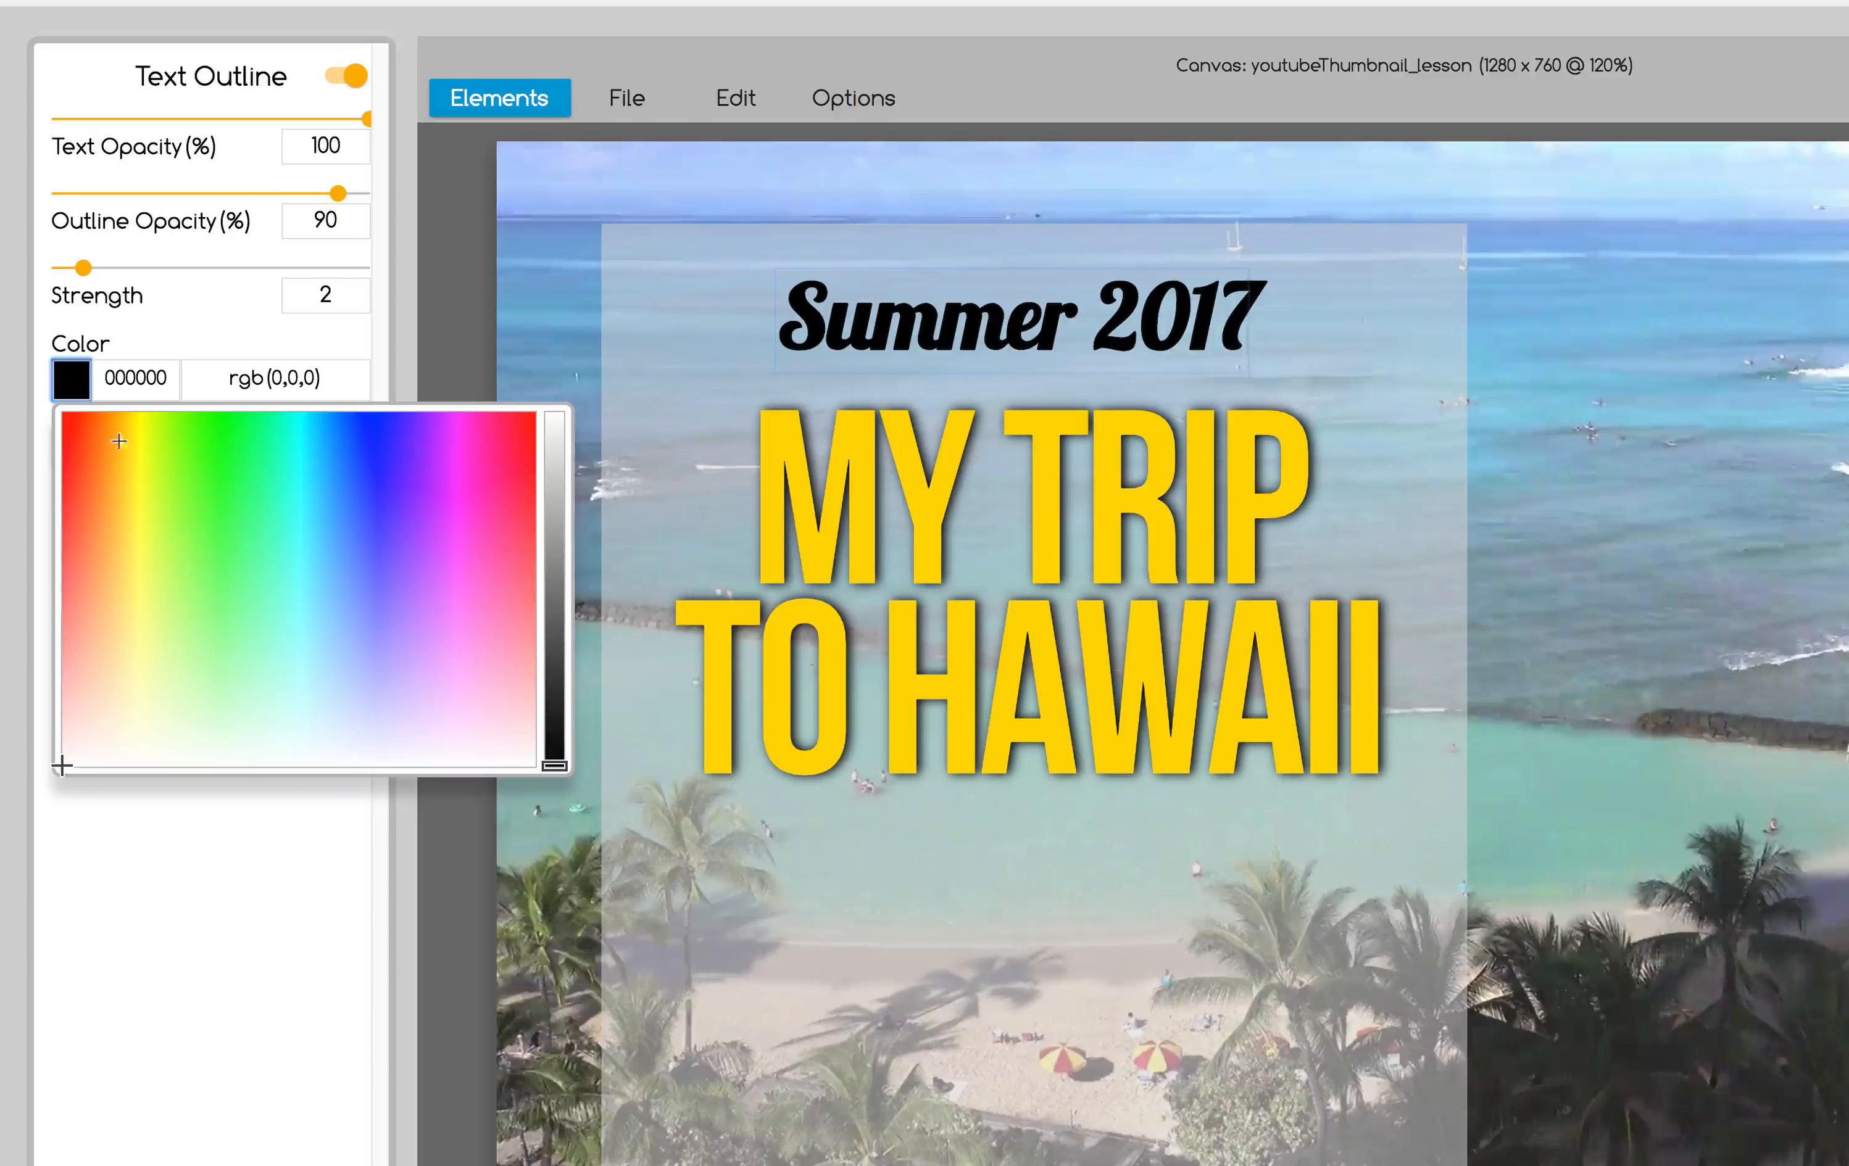
pyautogui.moveTo(134, 432); pyautogui.dragTo(131, 412)
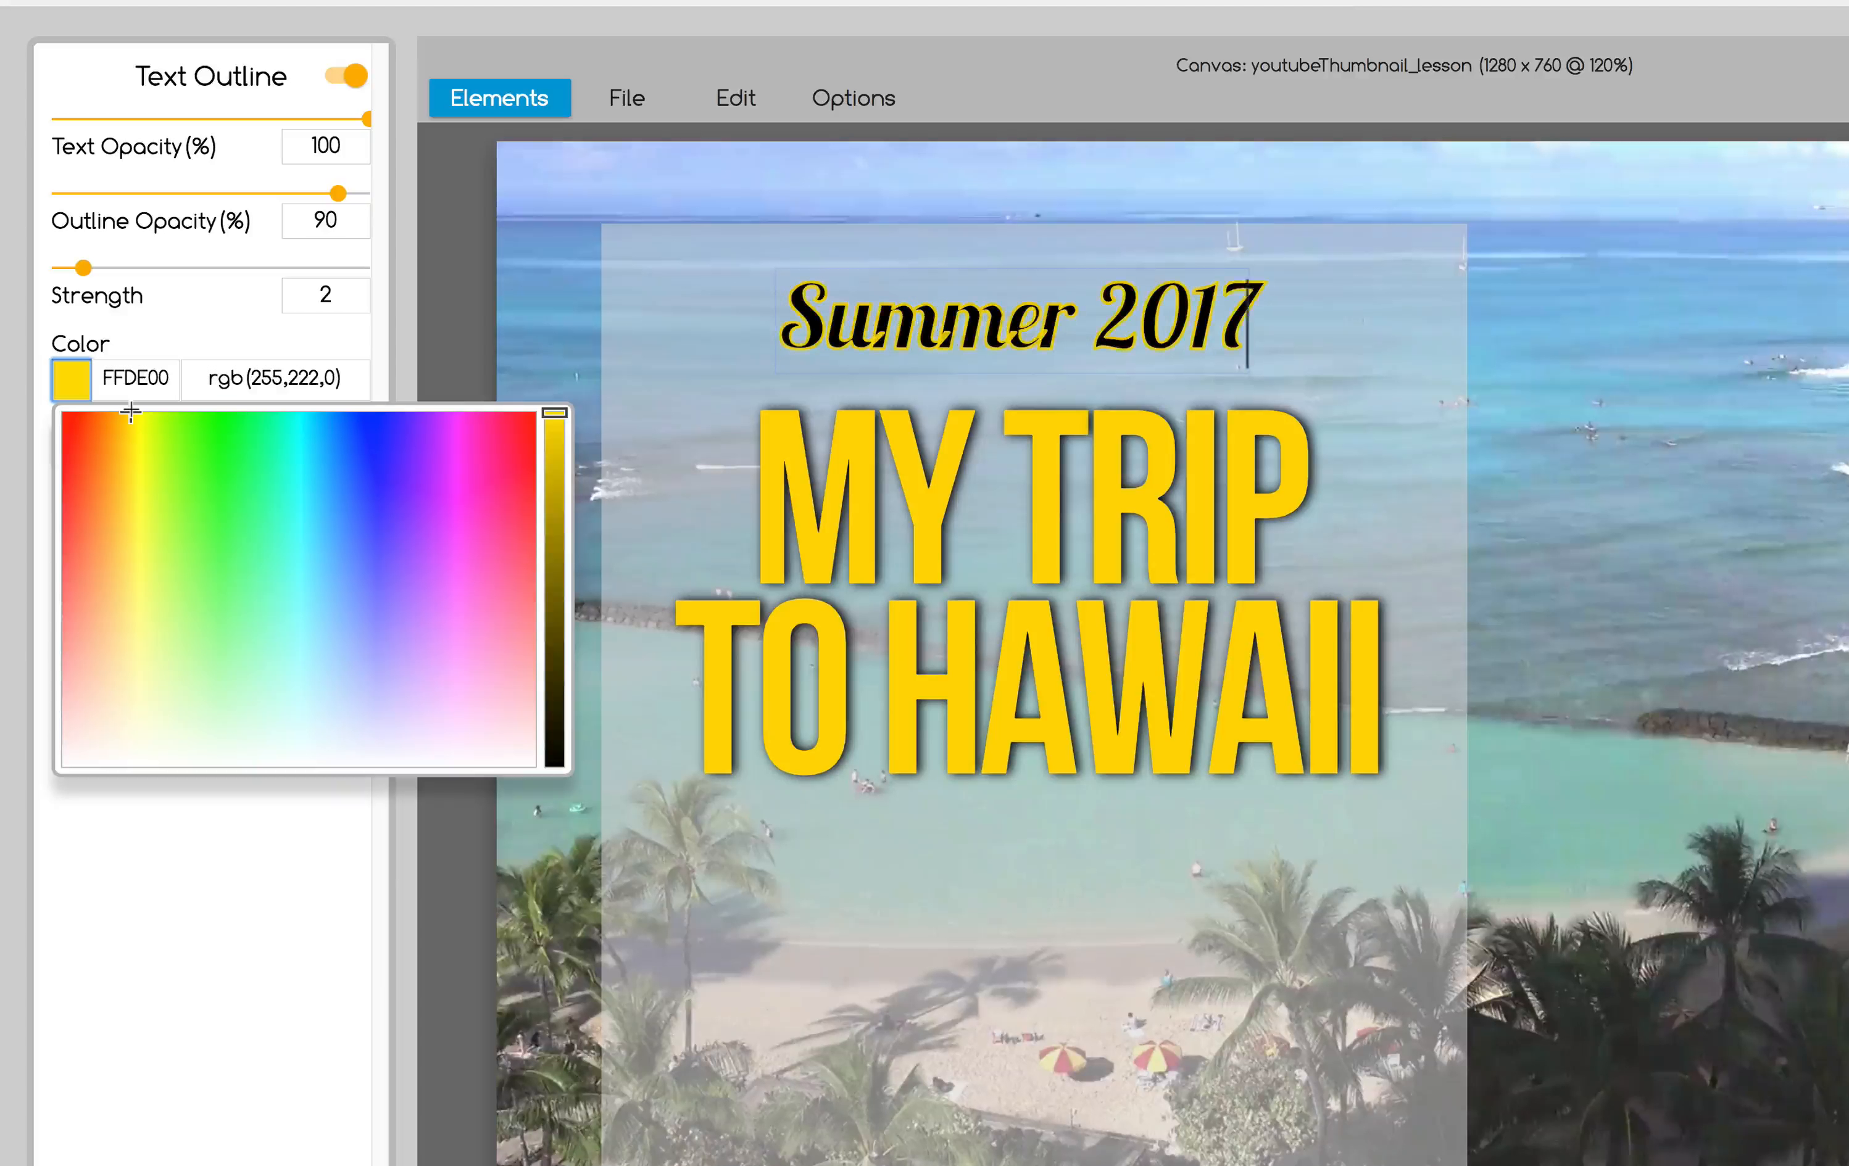
pyautogui.moveTo(81, 271); pyautogui.dragTo(60, 268)
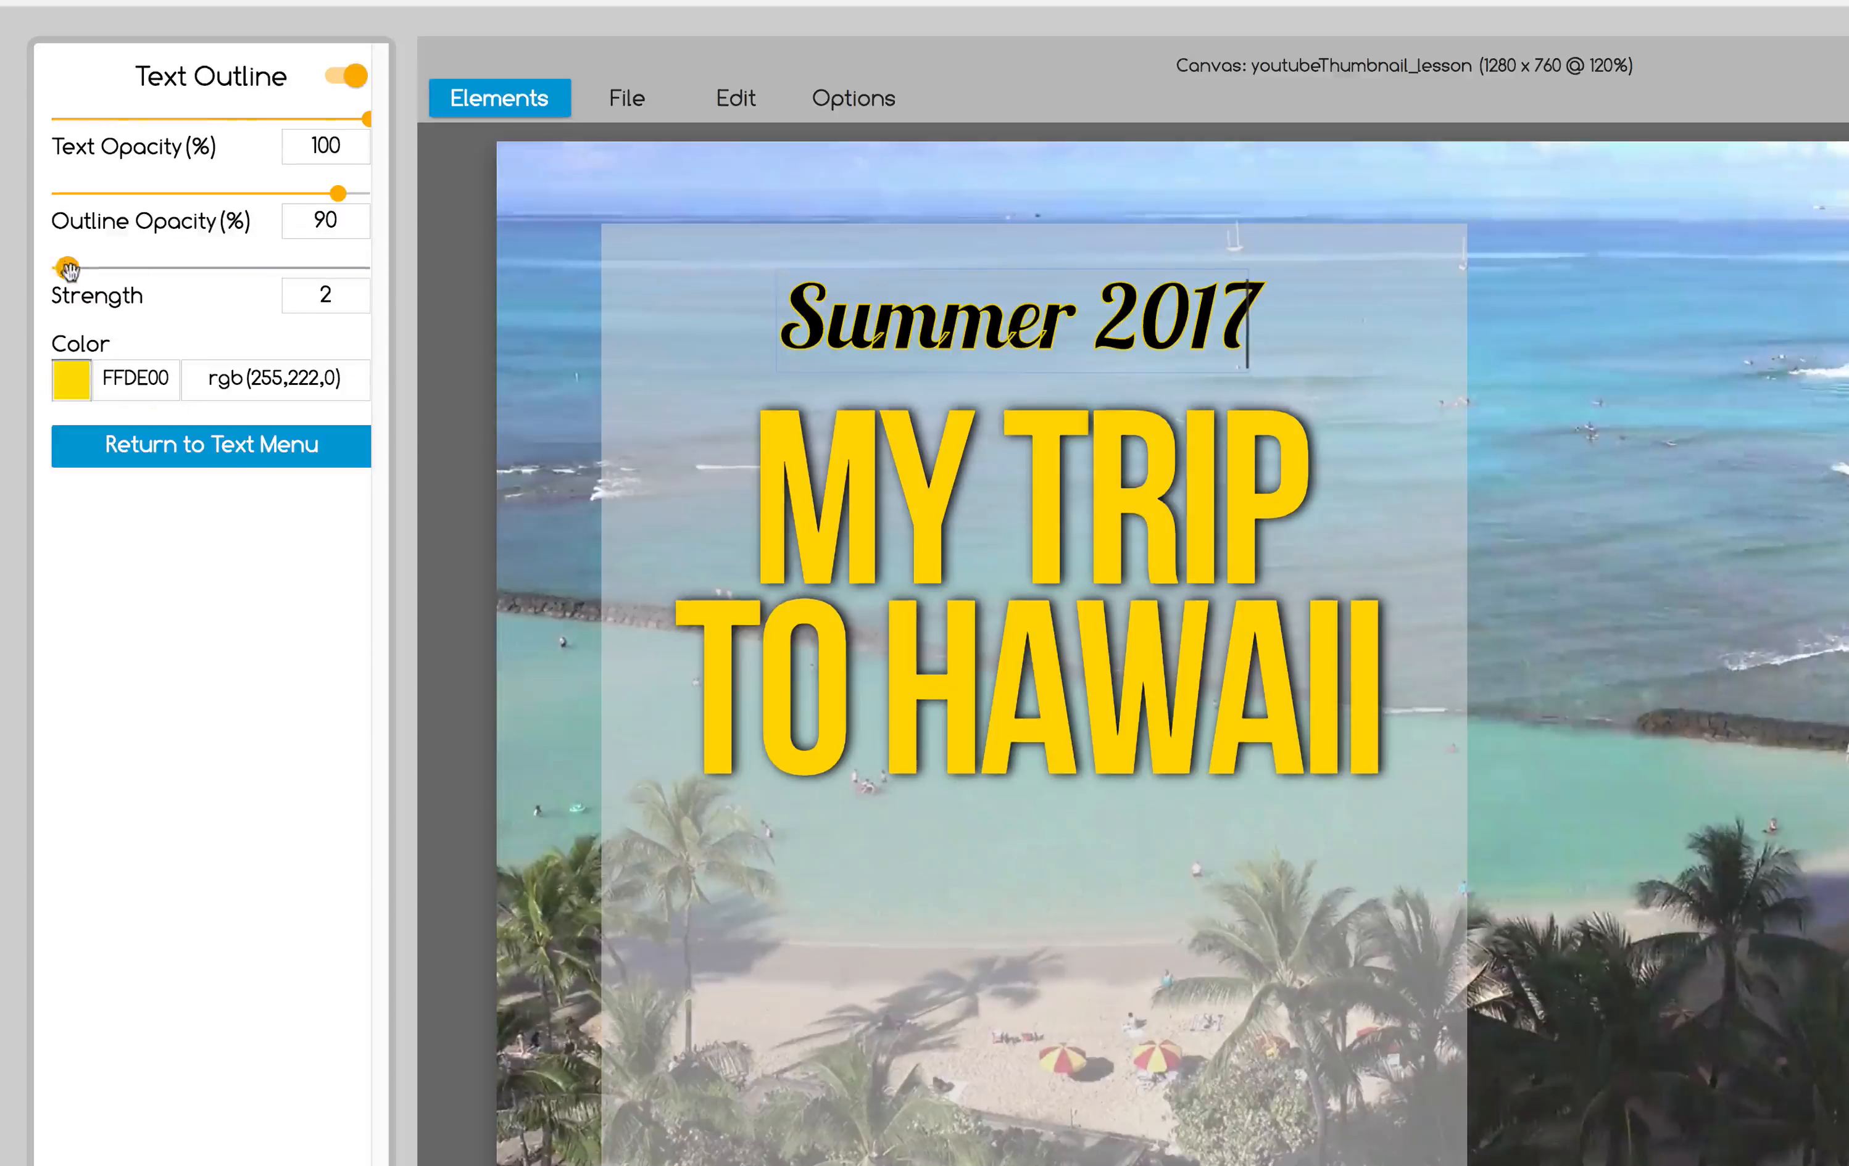
pyautogui.click(211, 445)
# Shift "Summer 2017" toward the panel's left edge and place a duplicate of it below the Hawaii title's right end
pyautogui.moveTo(1050, 324); pyautogui.dragTo(905, 345)
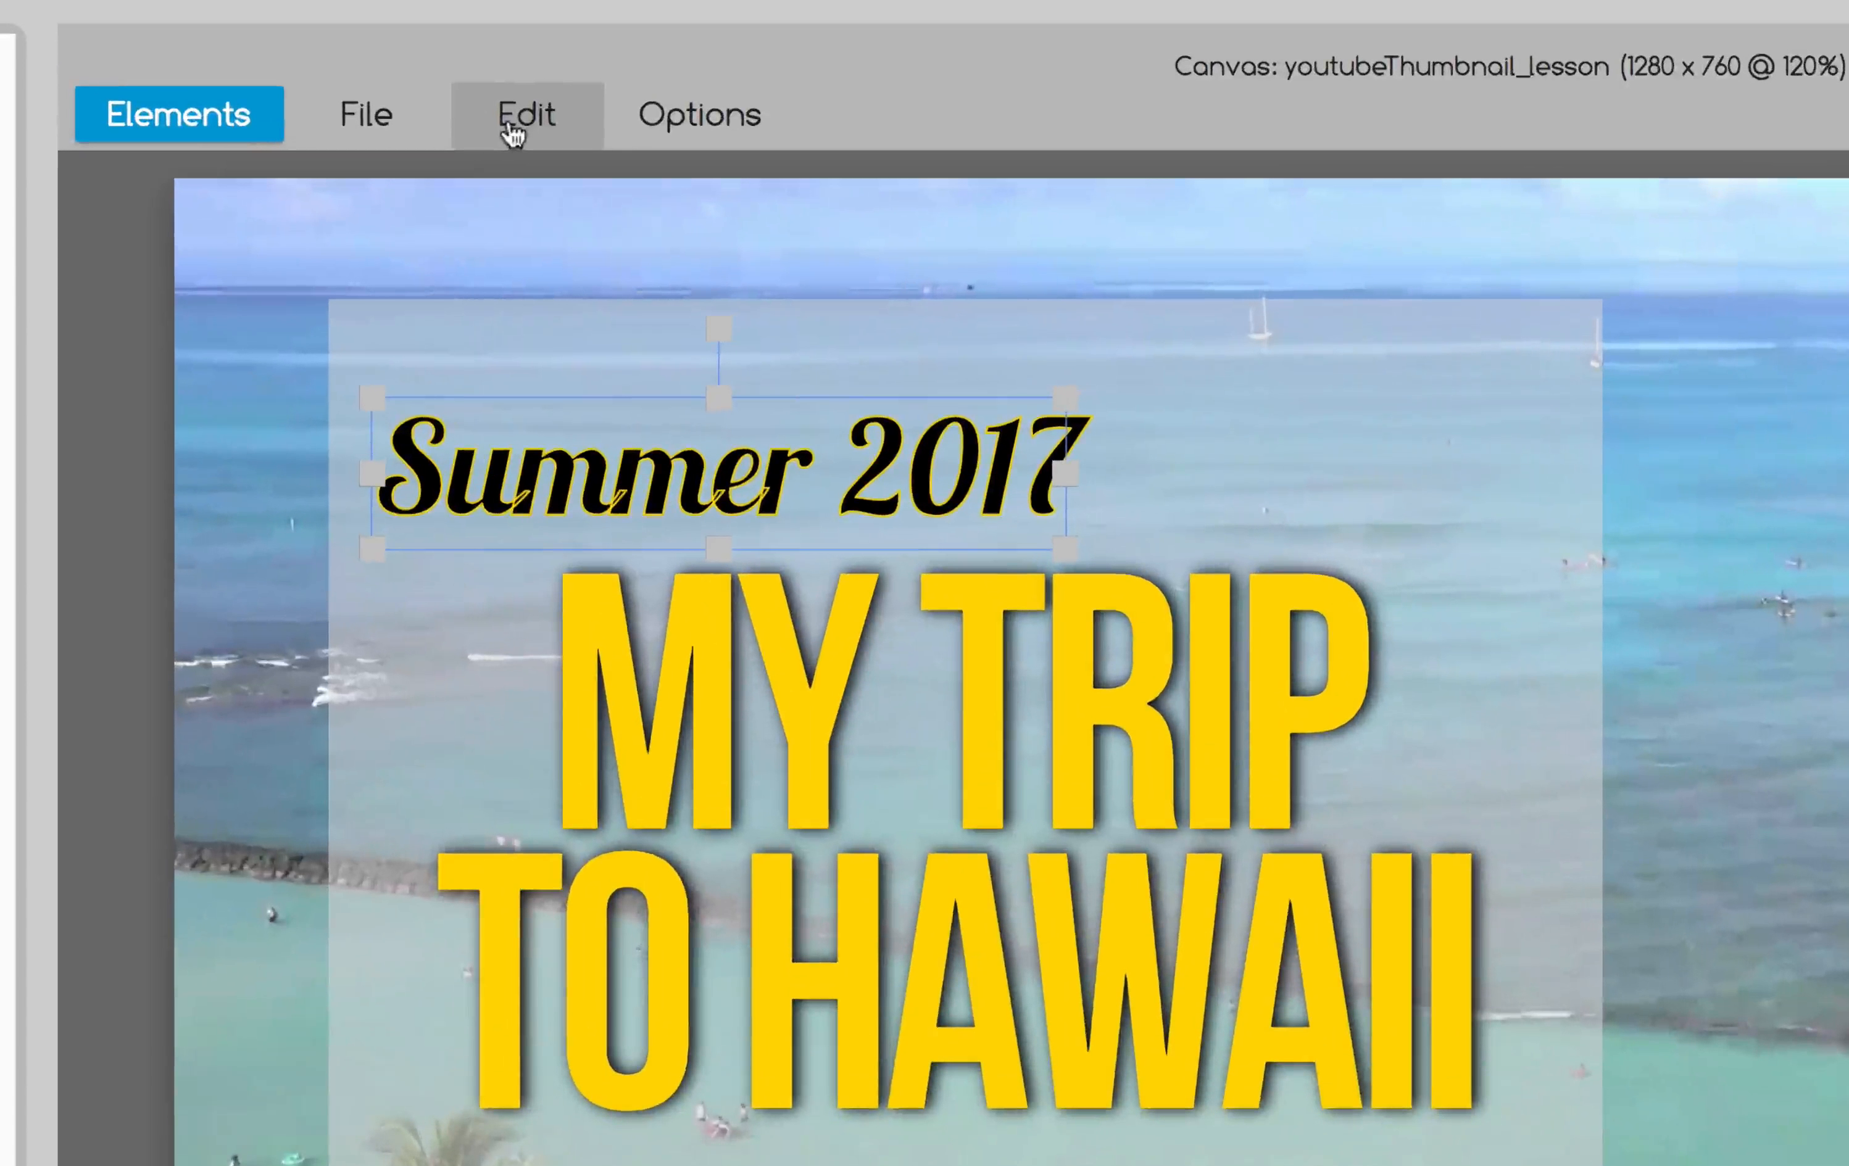
pyautogui.click(740, 116)
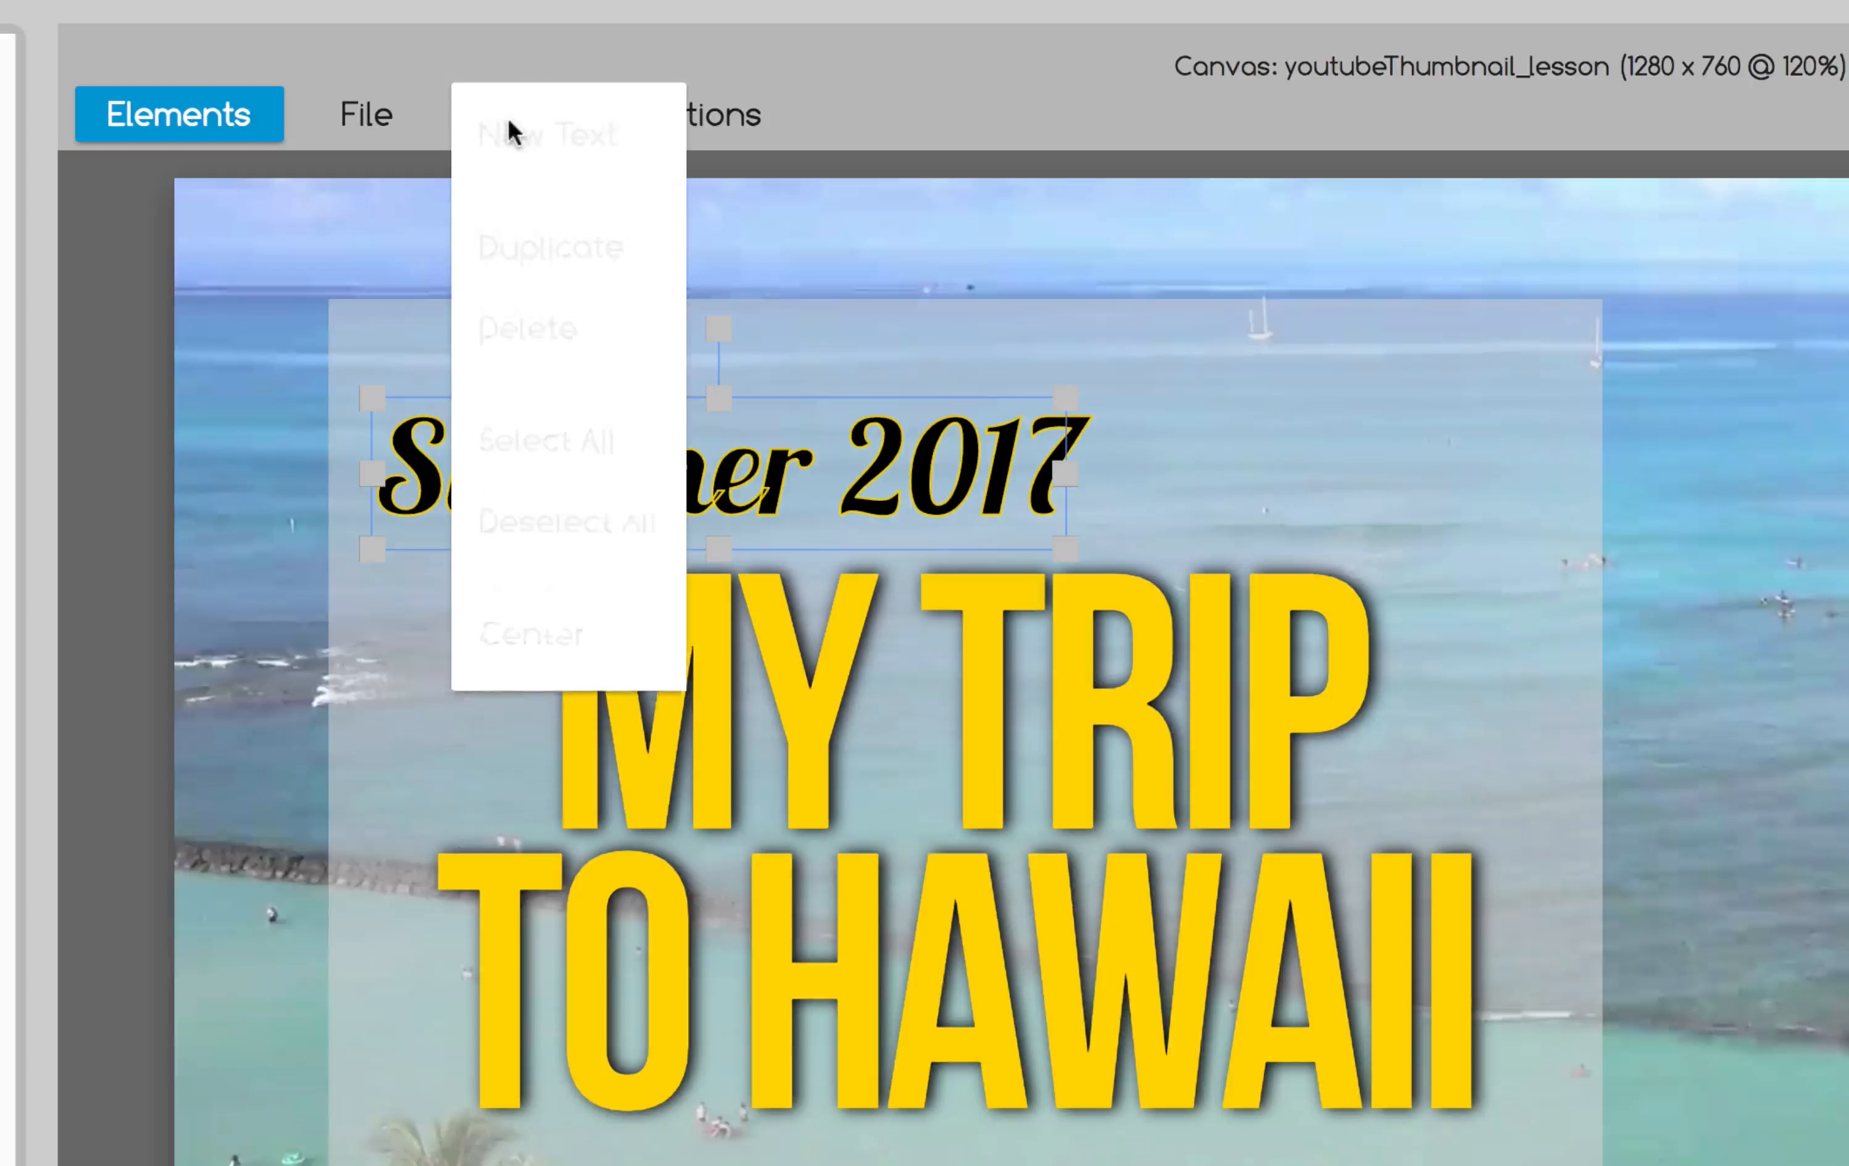
pyautogui.click(510, 254)
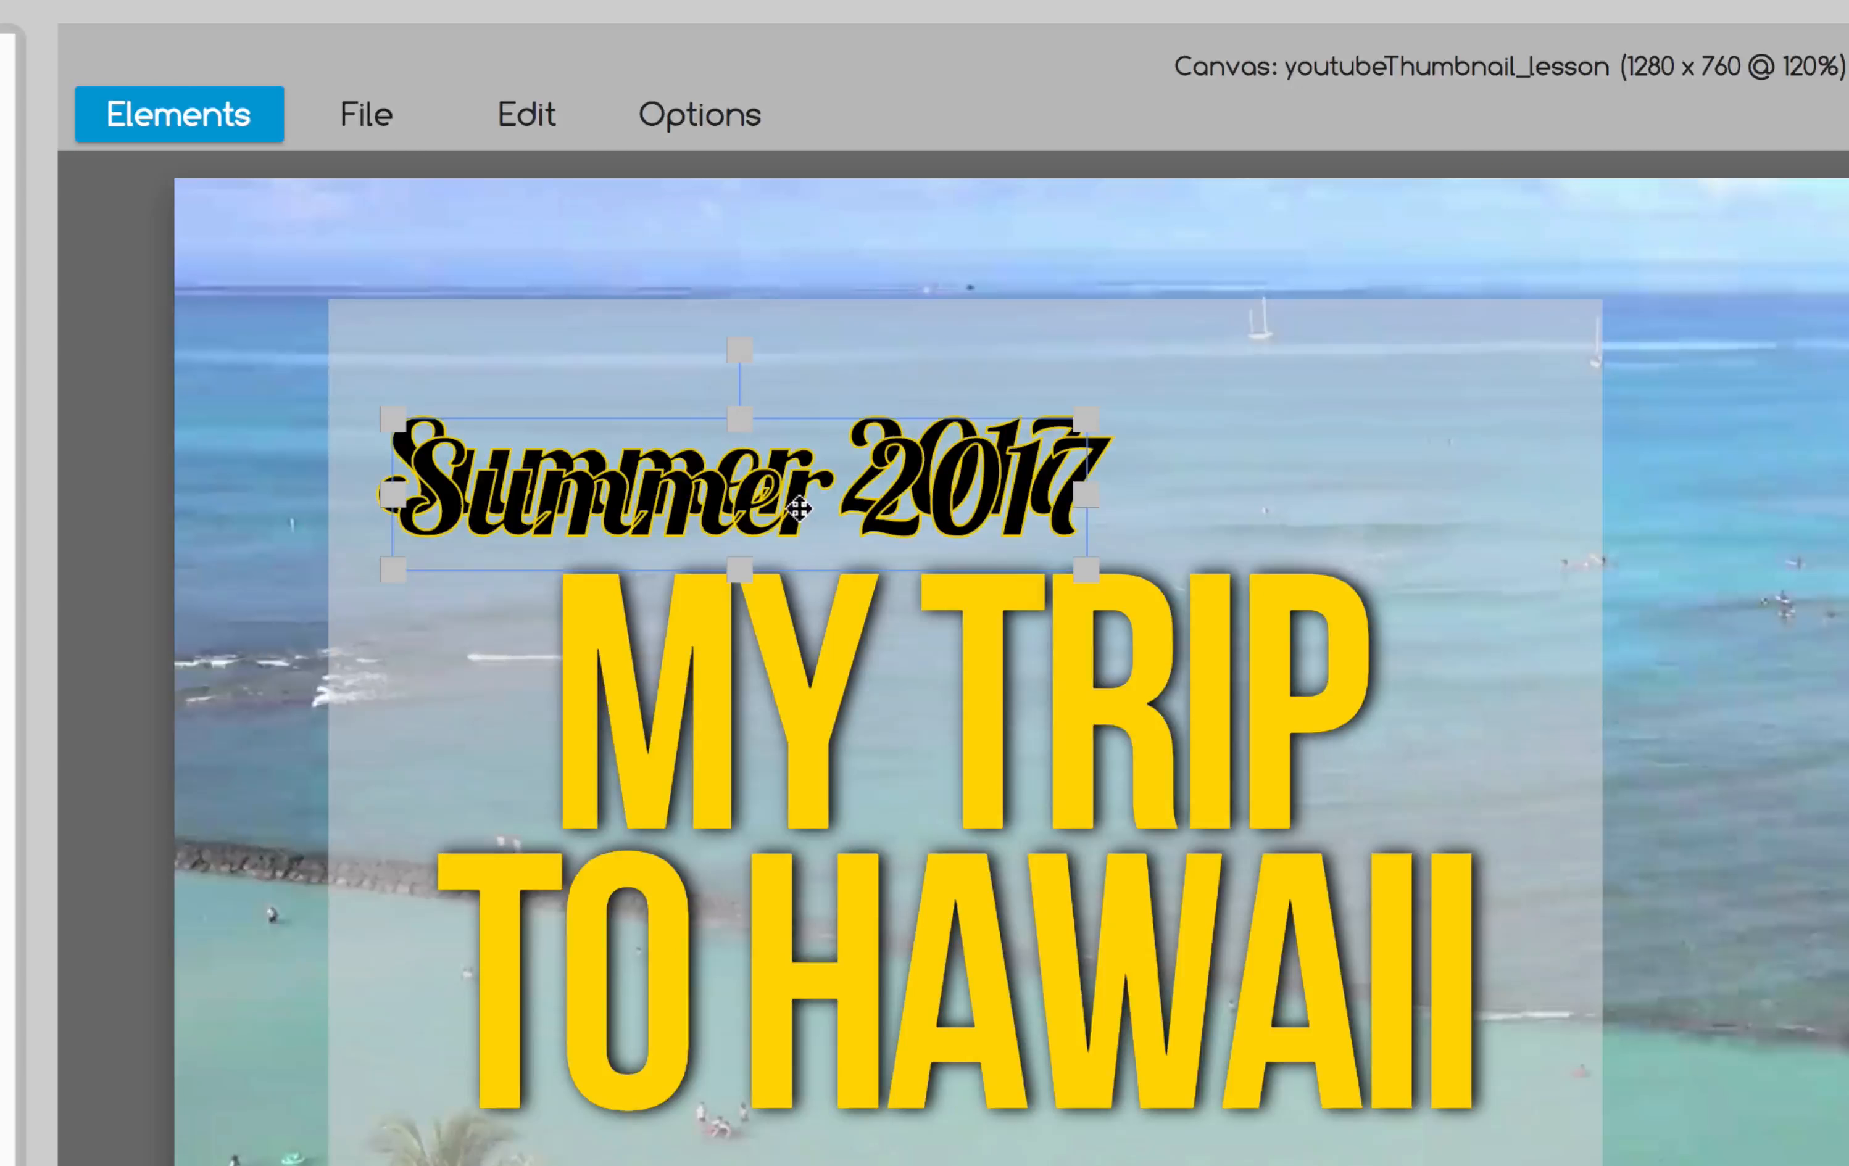
pyautogui.moveTo(798, 509); pyautogui.dragTo(1215, 1165)
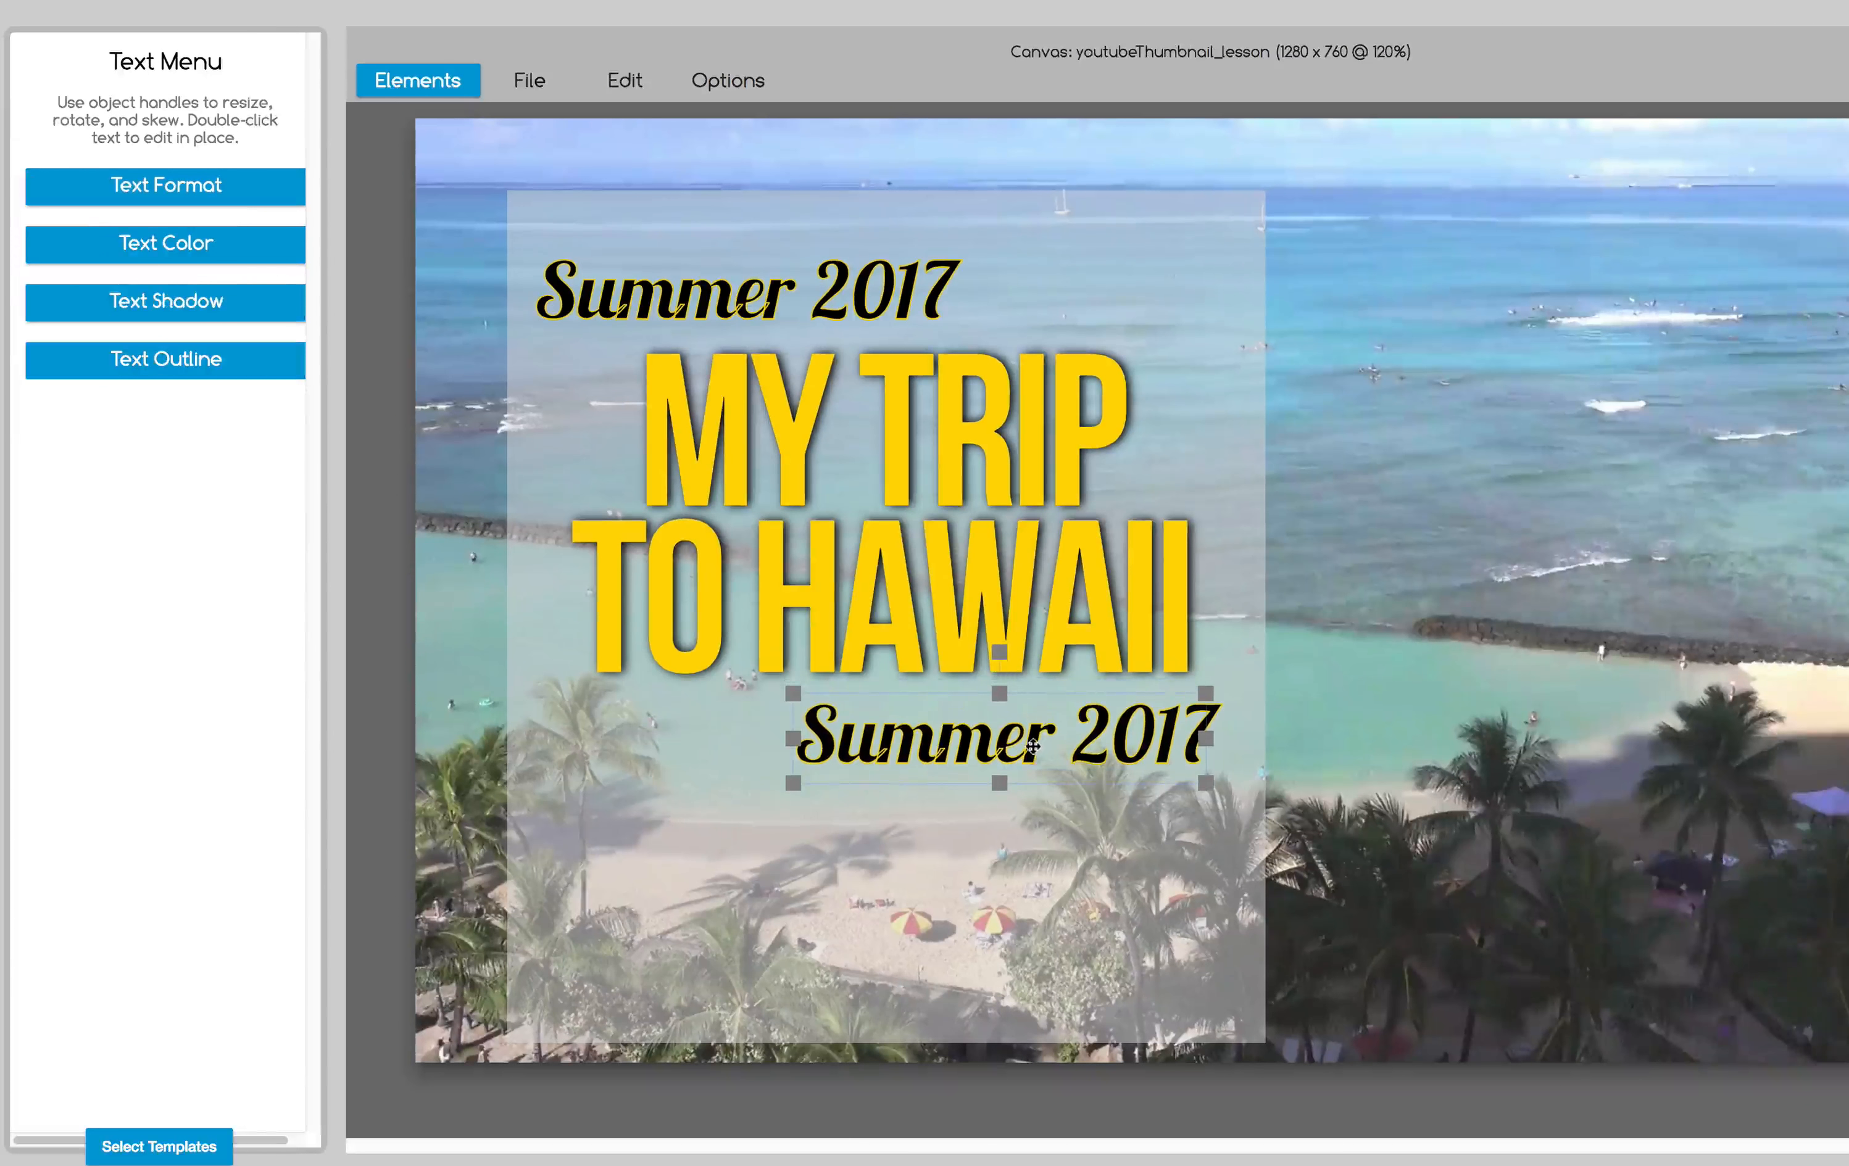
# Shorten the lower copy to "2017" and enlarge it beneath the right end of the Hawaii title
pyautogui.click(1052, 746)
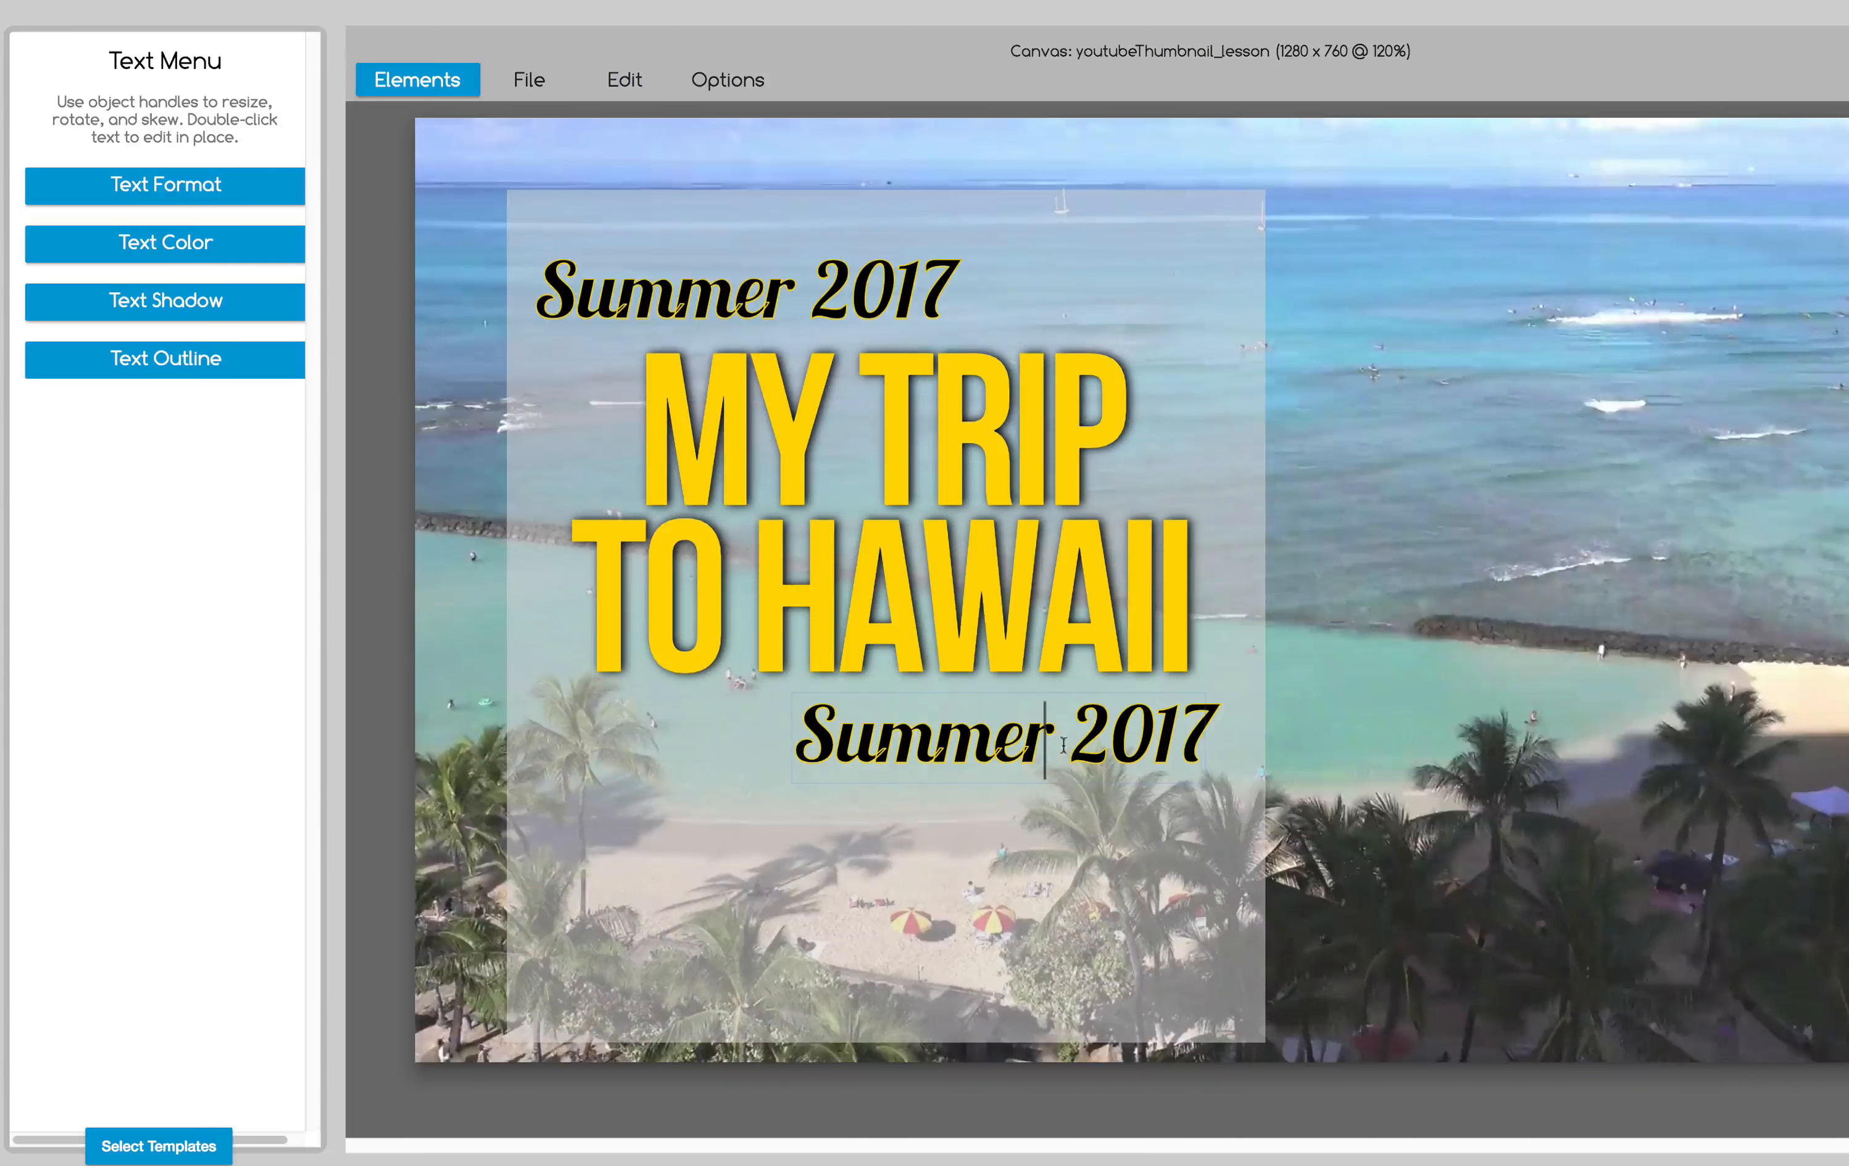
pyautogui.moveTo(1072, 743); pyautogui.dragTo(754, 742)
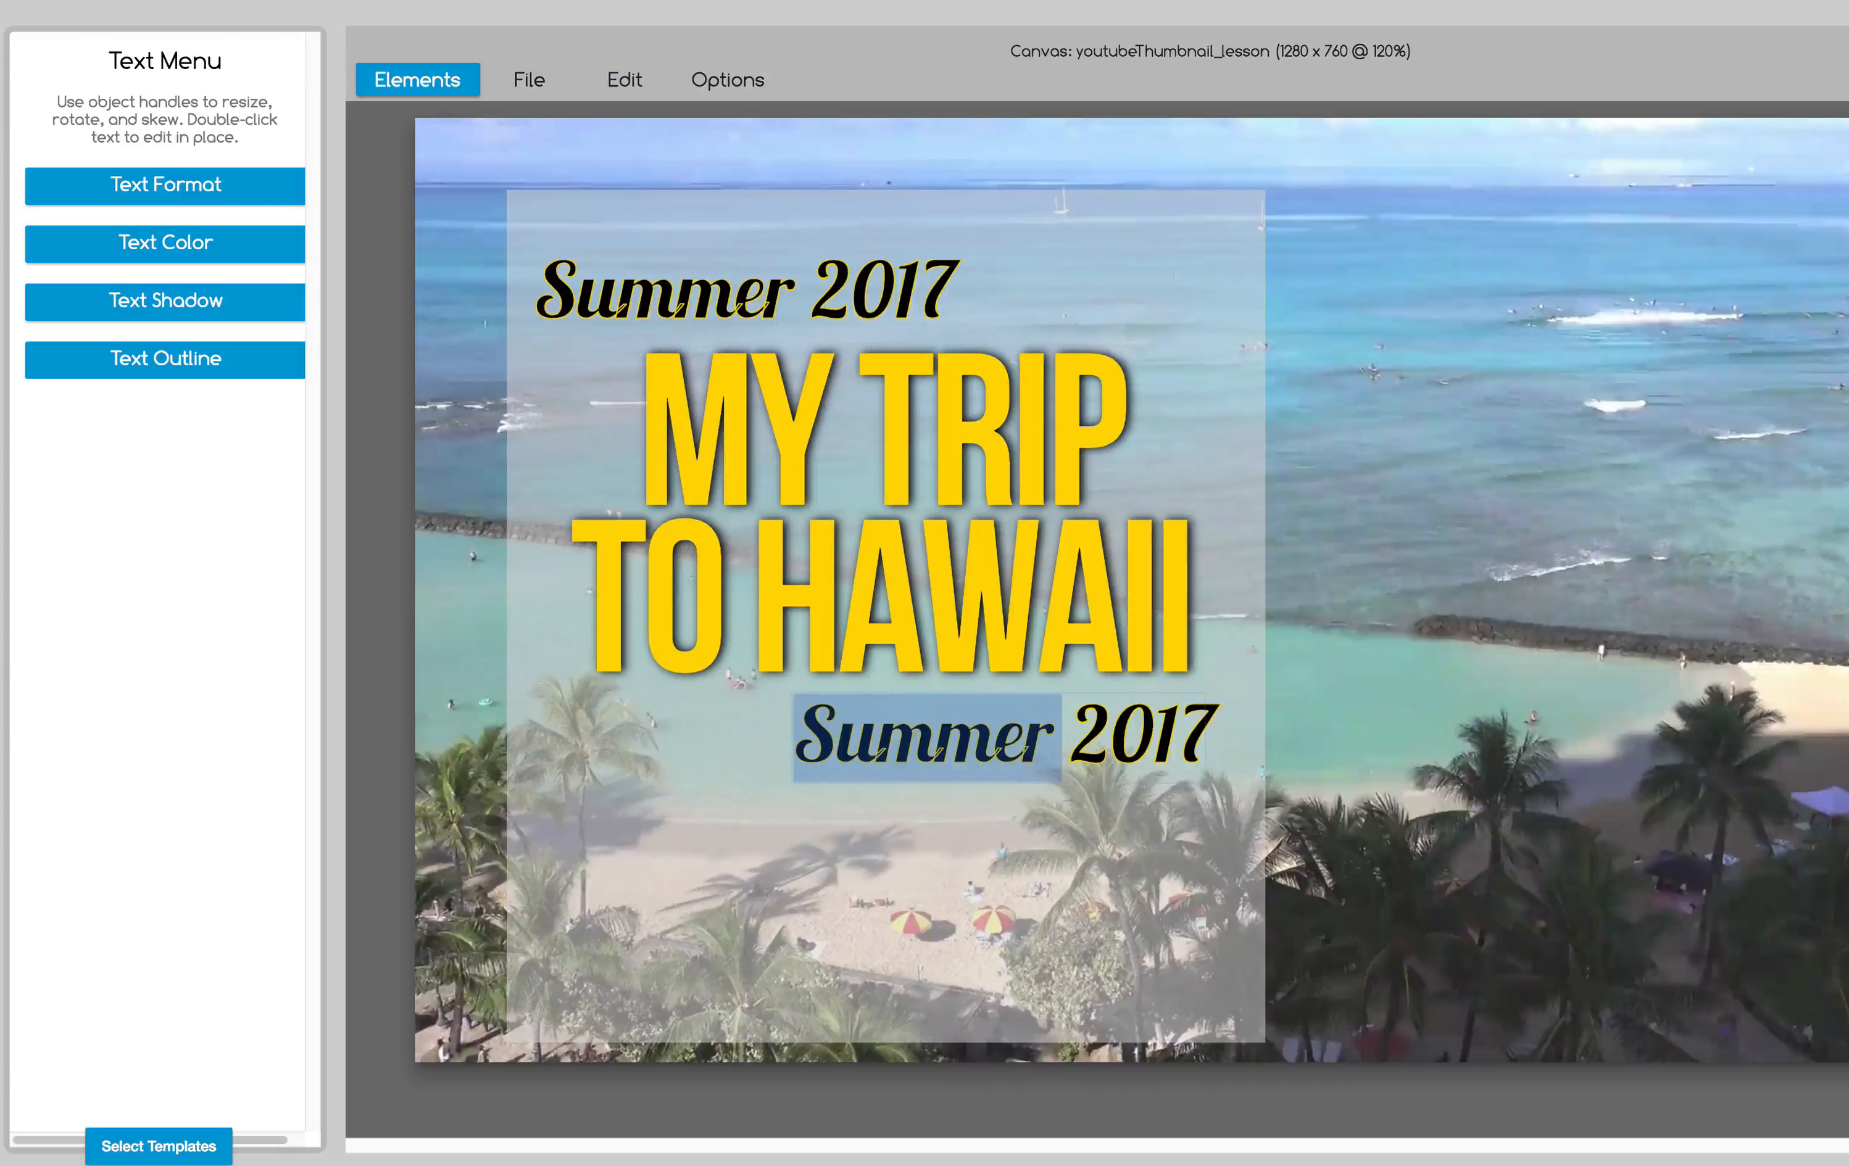
pyautogui.press('BackSpace')
pyautogui.click(995, 838)
pyautogui.click(1017, 747)
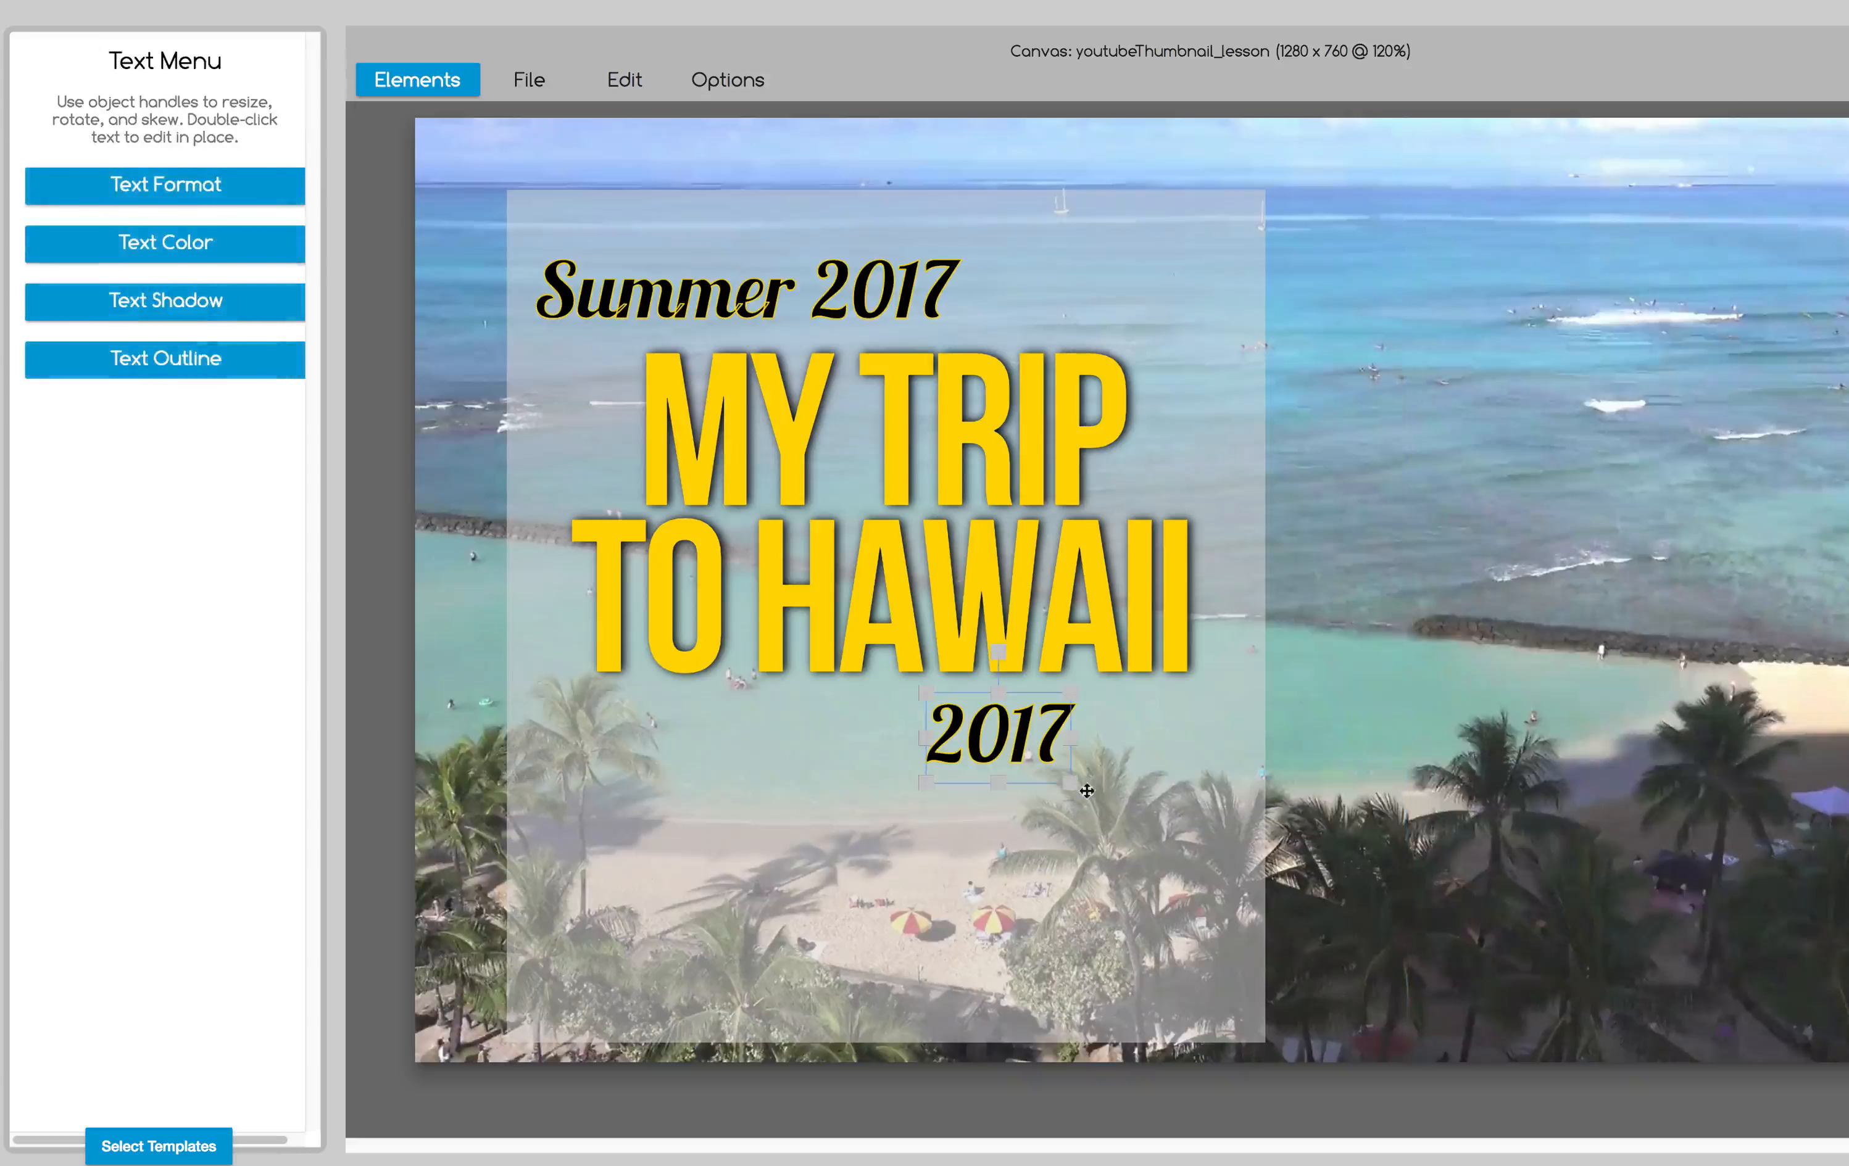
pyautogui.moveTo(1070, 784); pyautogui.dragTo(1137, 765)
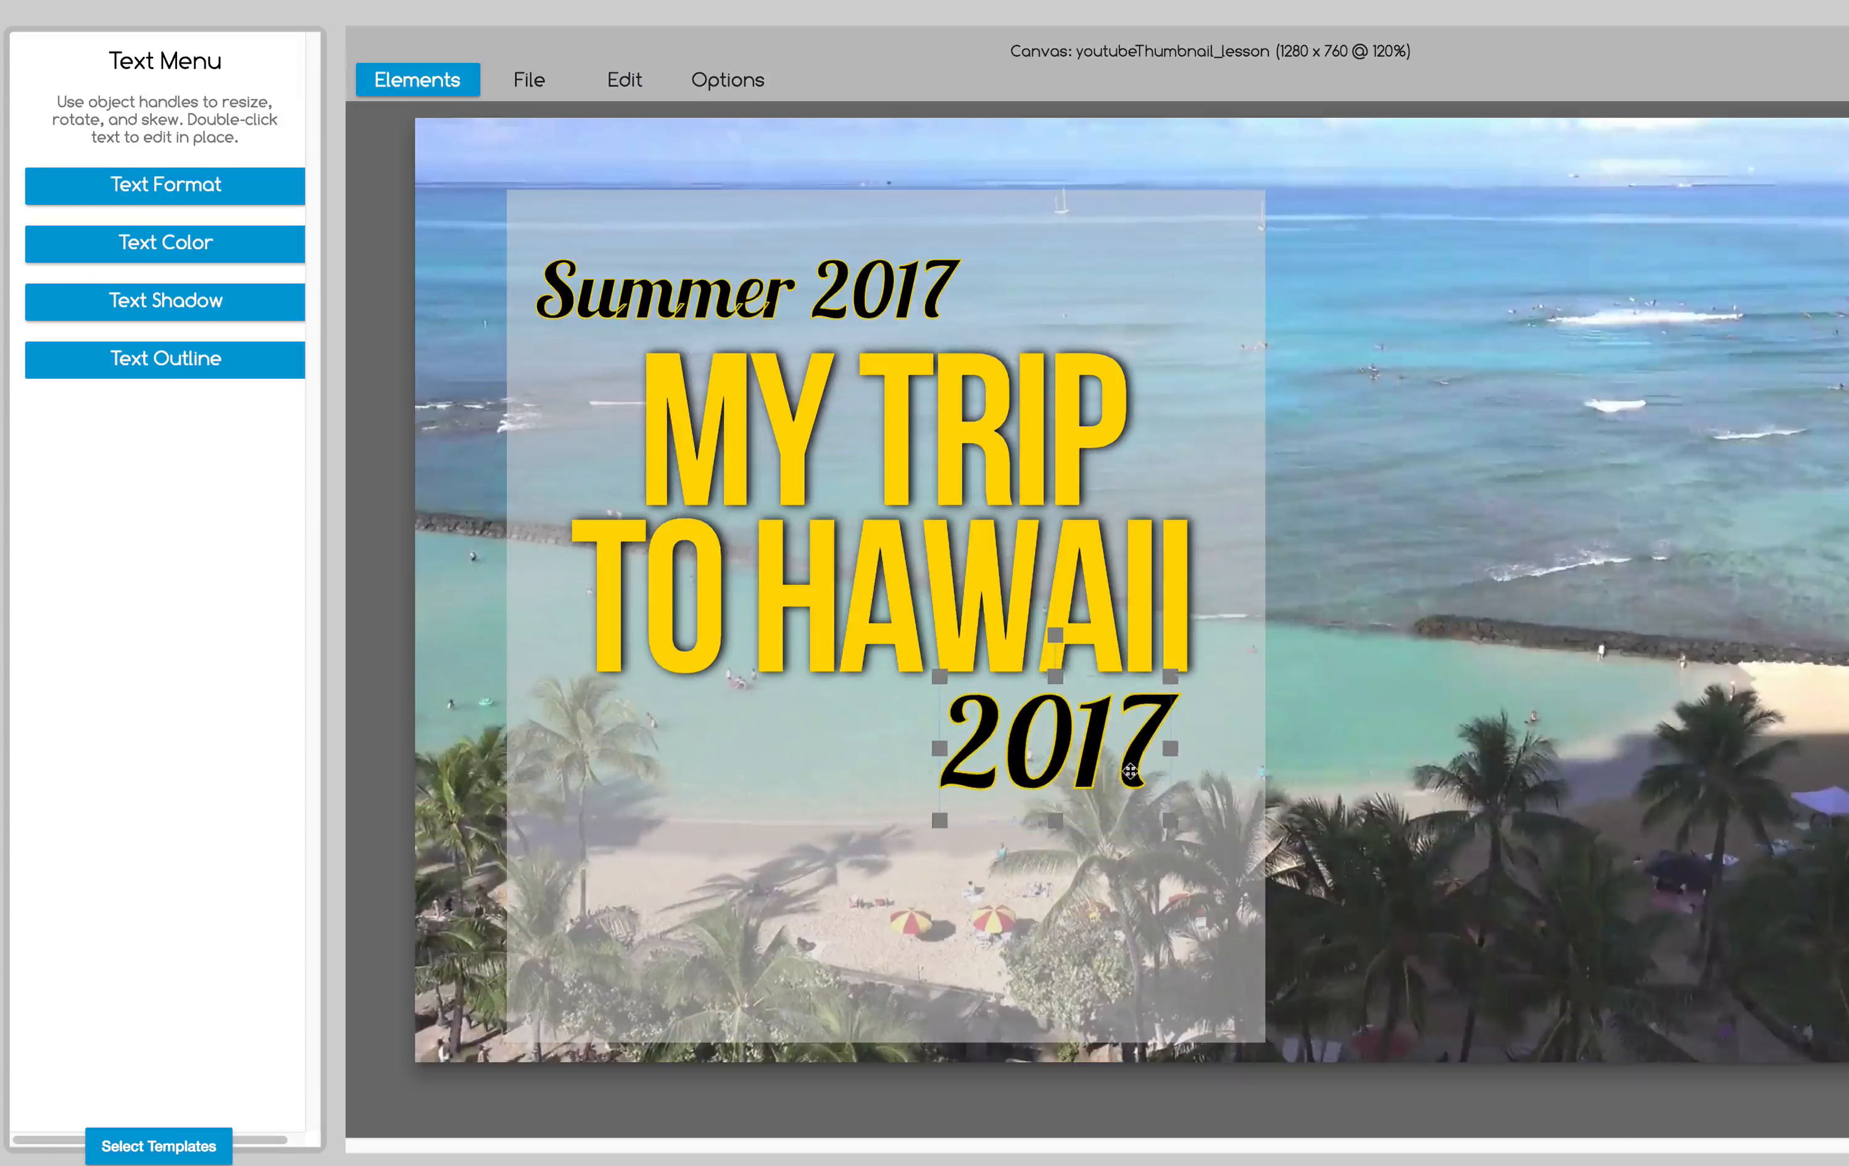
# Shorten the upper text to "Summer", enlarge it slightly and place it just above the left part of the Hawaii title
pyautogui.doubleClick(747, 290)
pyautogui.moveTo(803, 283); pyautogui.dragTo(961, 281)
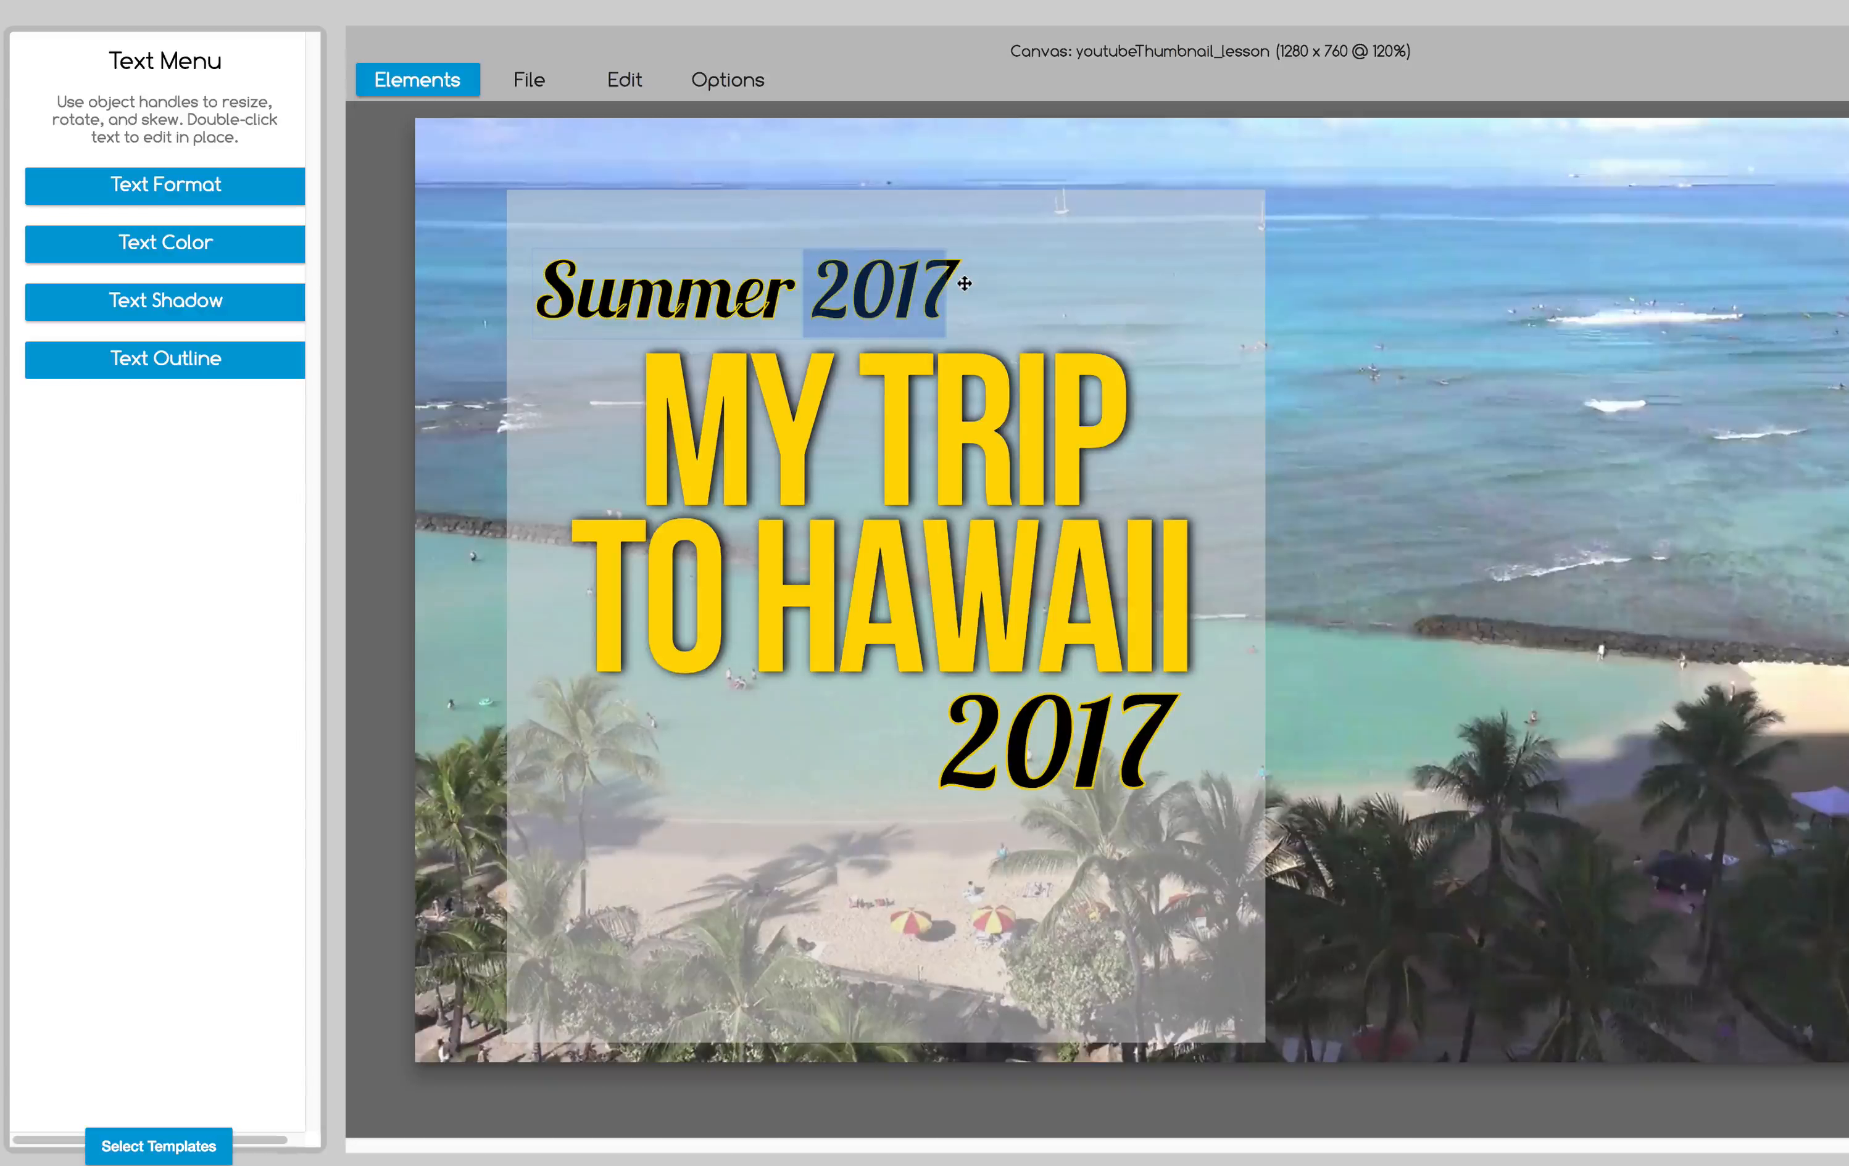
pyautogui.press('BackSpace')
pyautogui.click(963, 275)
pyautogui.click(795, 297)
pyautogui.moveTo(795, 297); pyautogui.dragTo(871, 333)
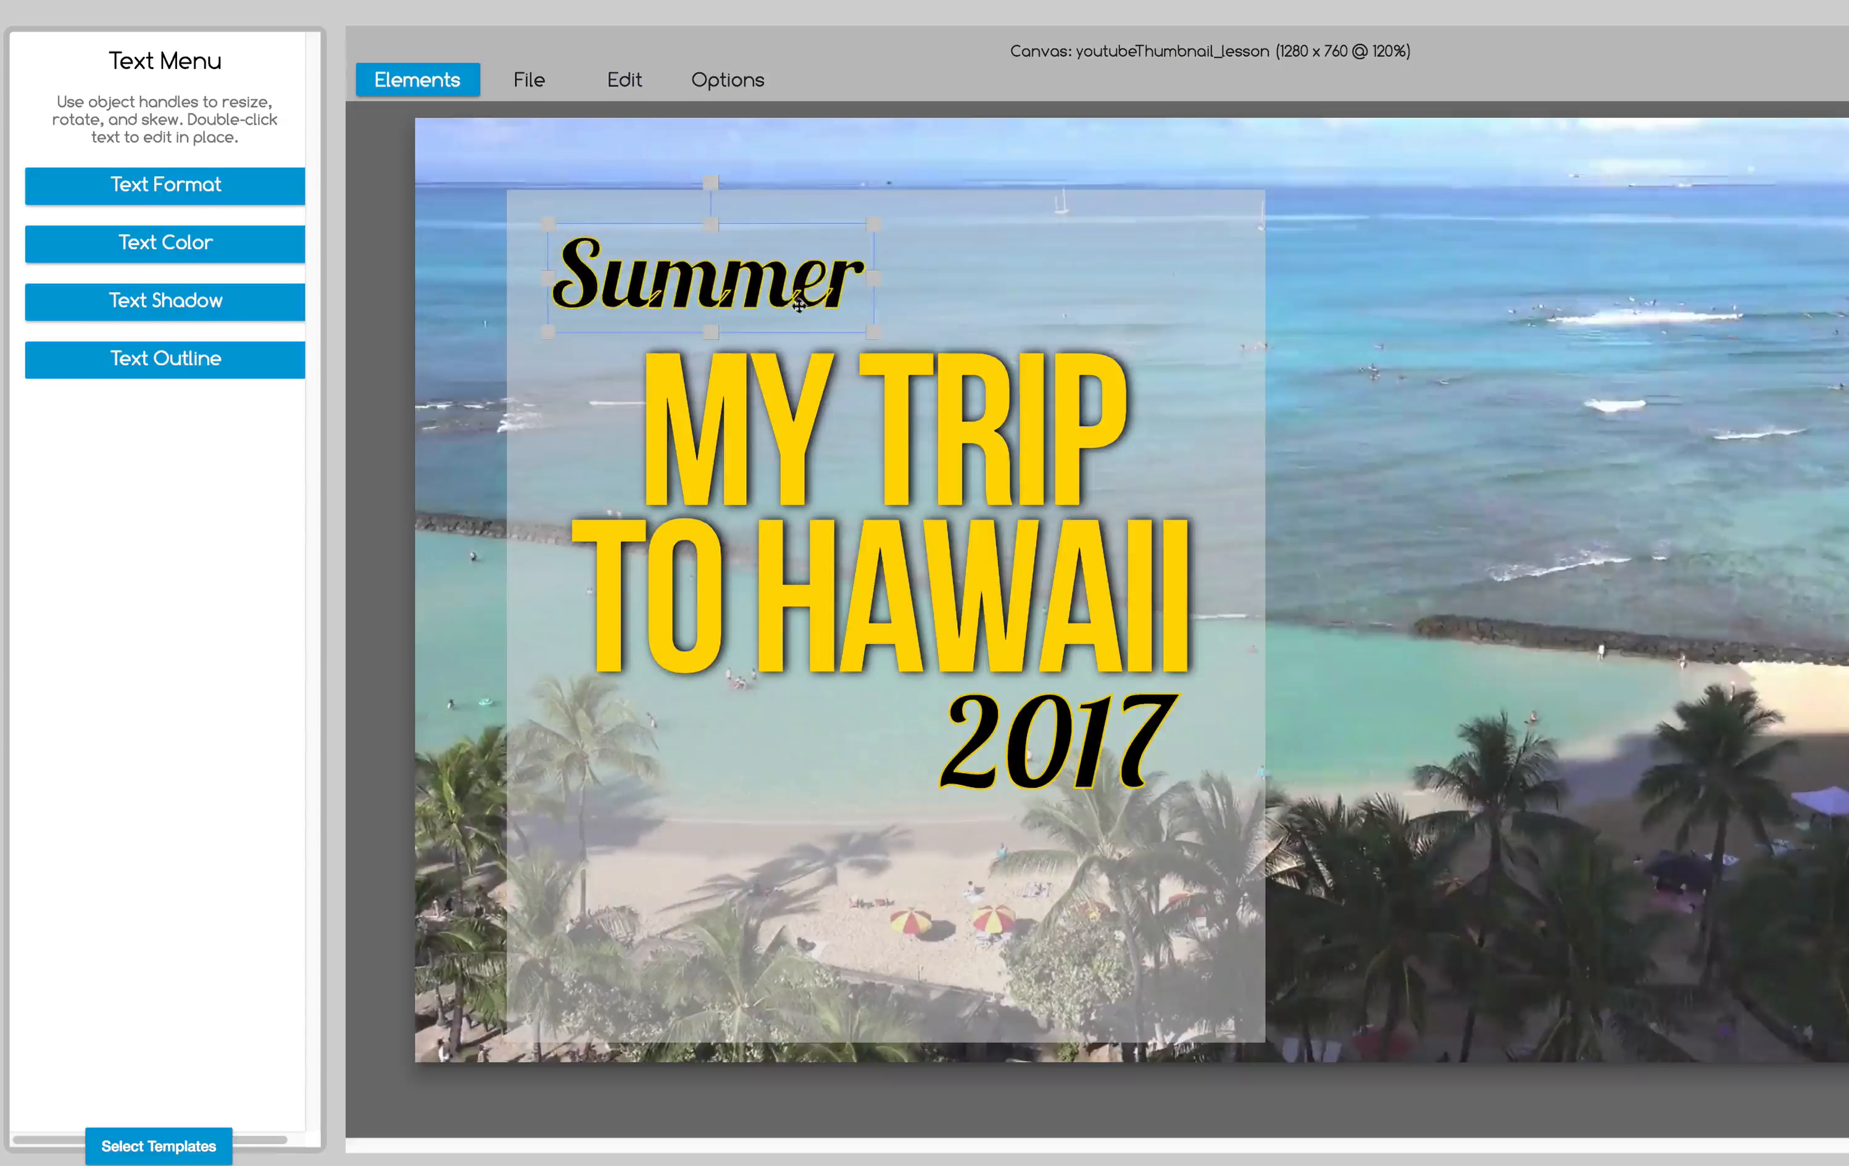
pyautogui.moveTo(776, 295); pyautogui.dragTo(764, 318)
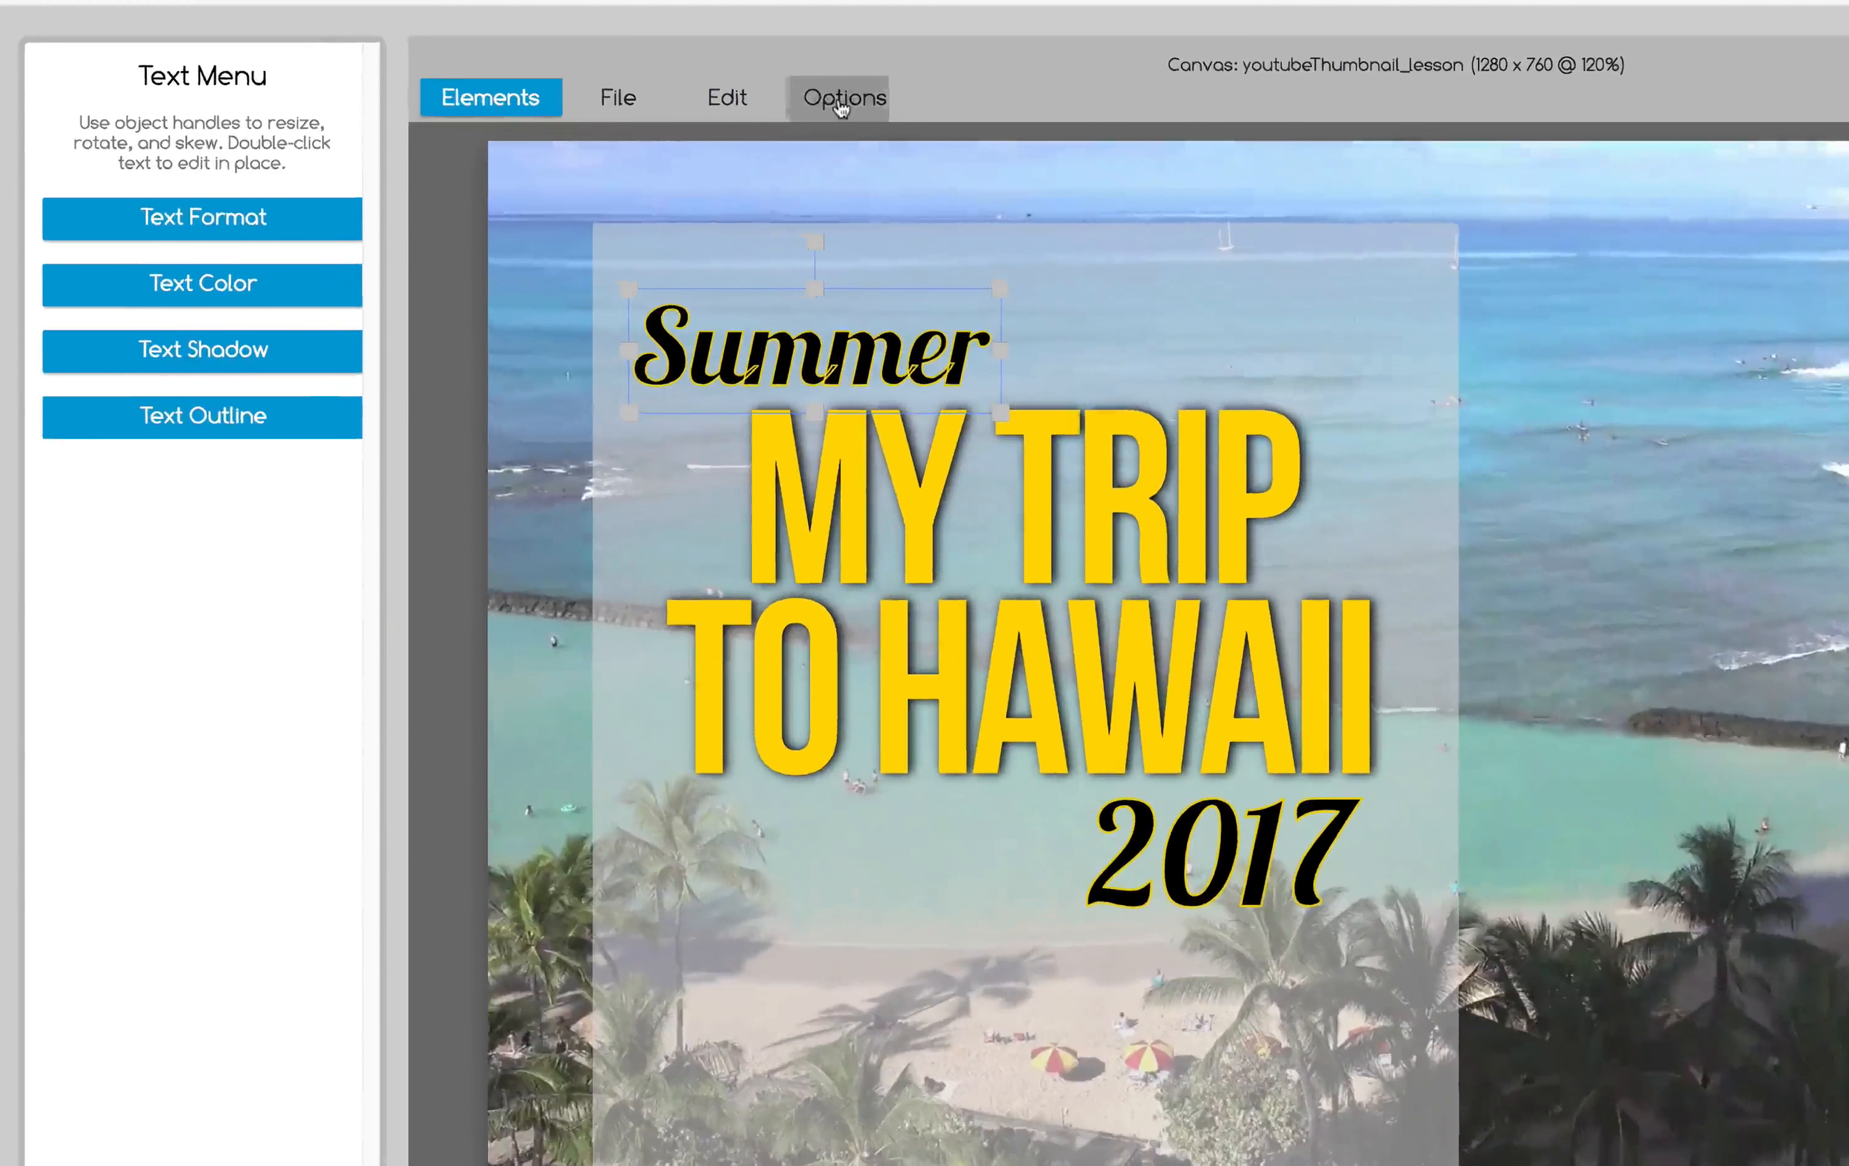
# Set the canvas scale to 100% in the canvas format settings
pyautogui.click(724, 84)
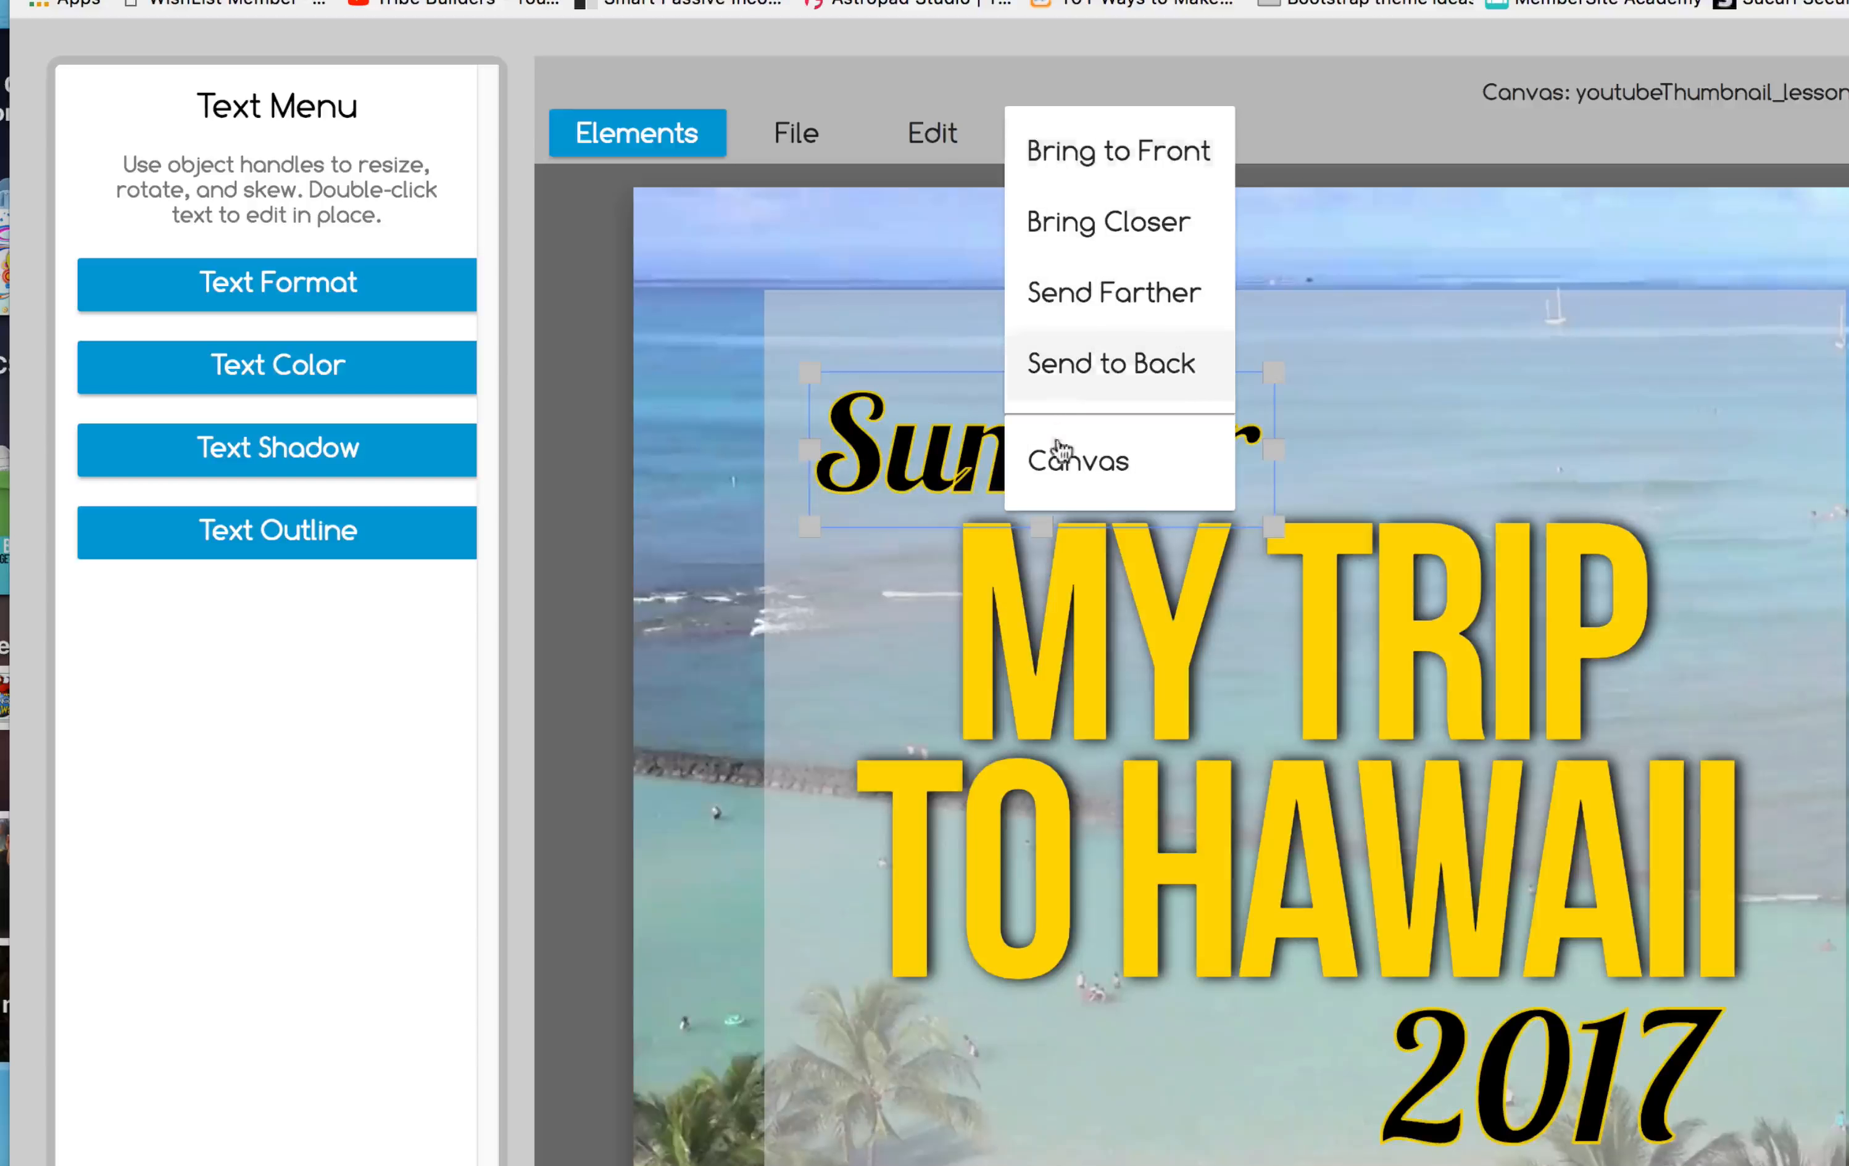
pyautogui.click(1062, 467)
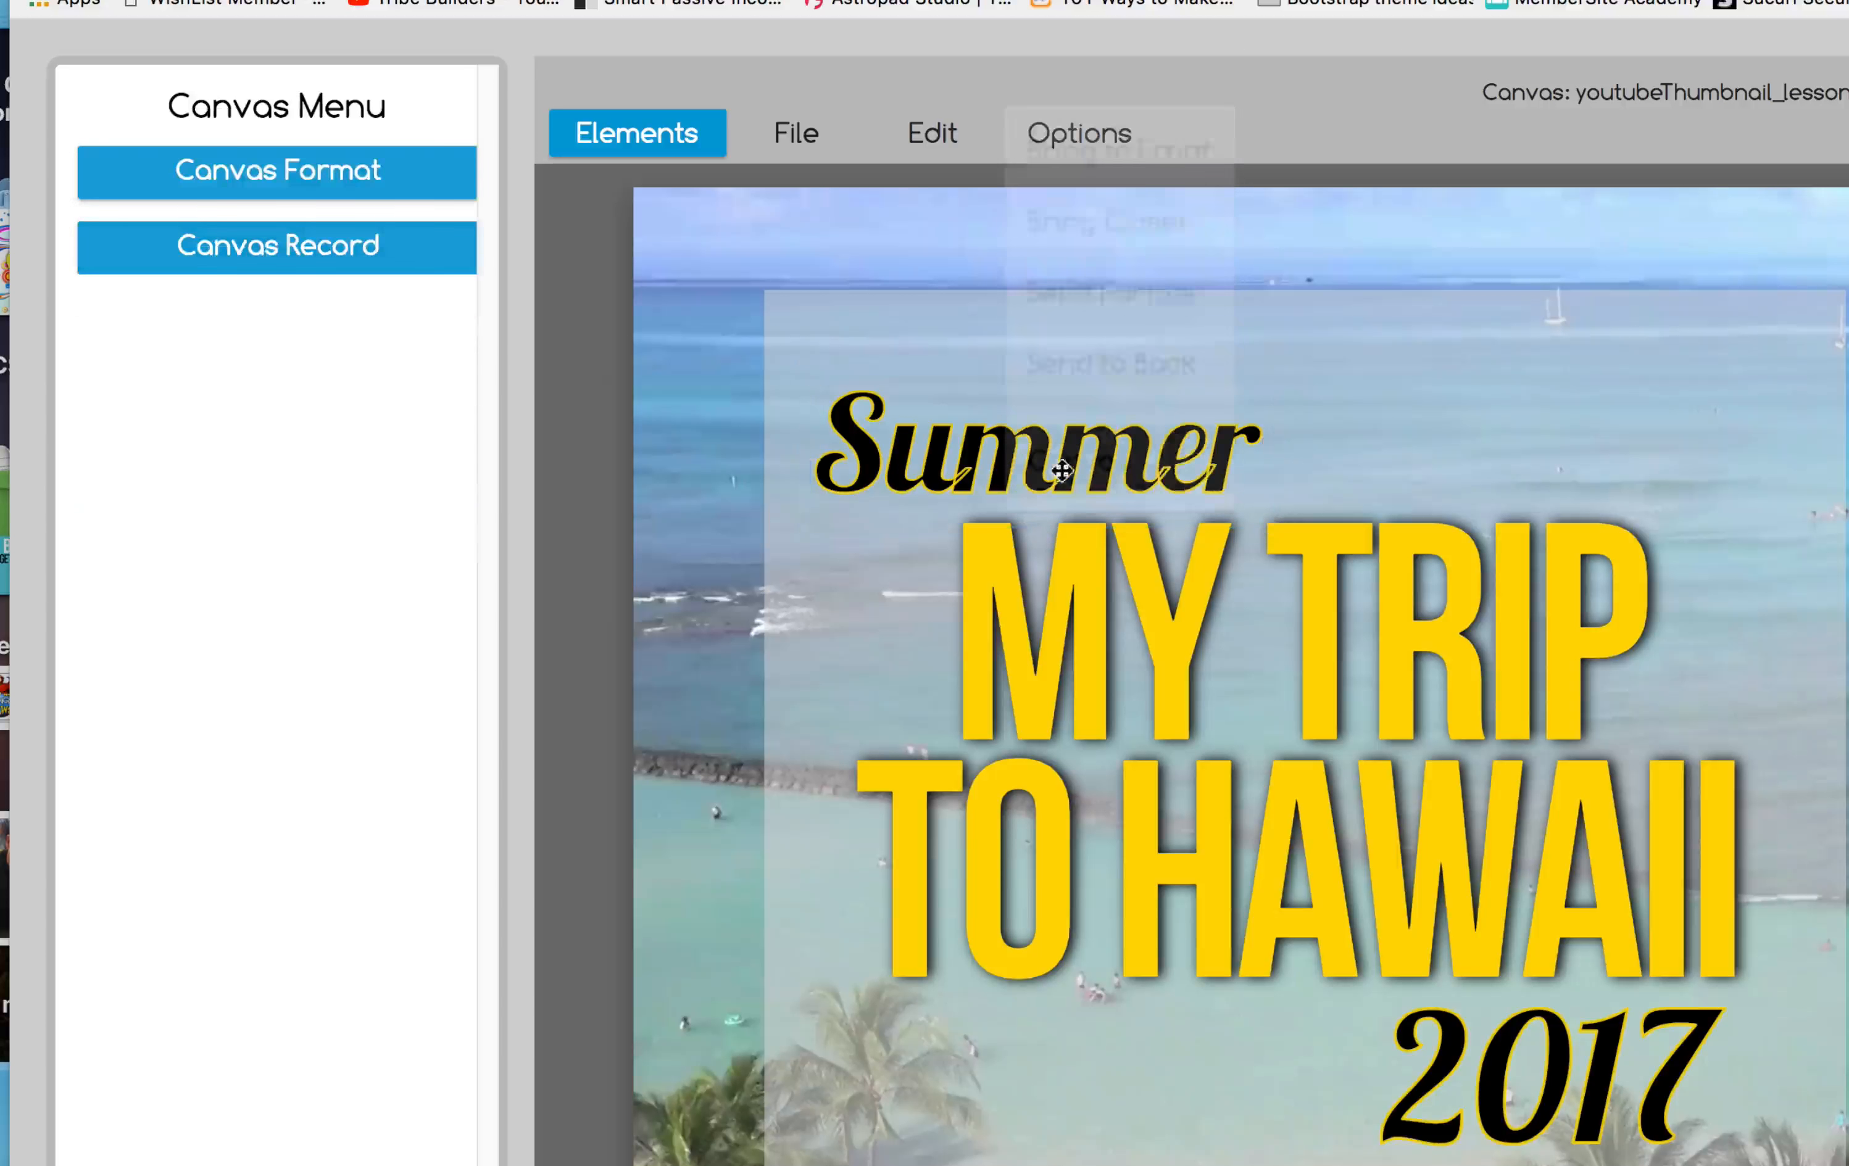
pyautogui.click(207, 171)
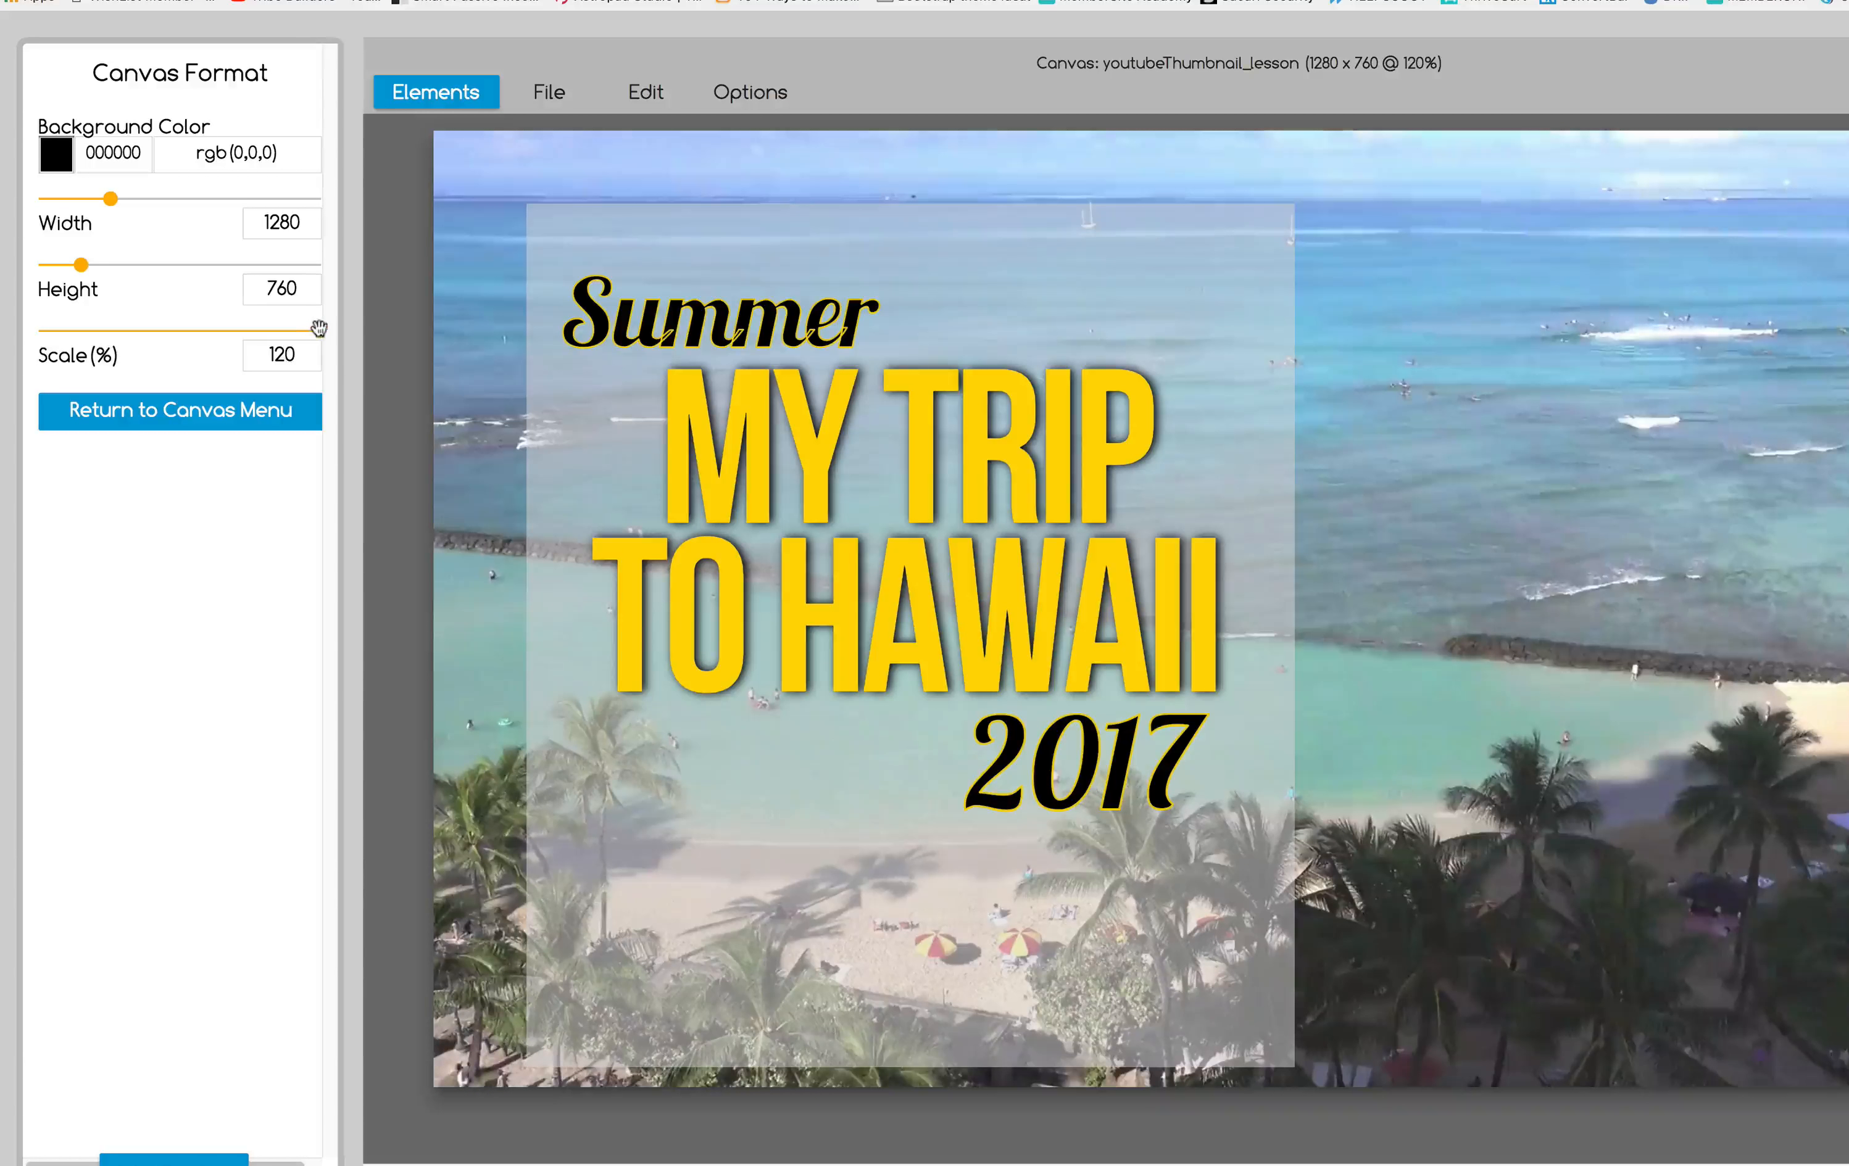
pyautogui.moveTo(318, 330); pyautogui.dragTo(180, 337)
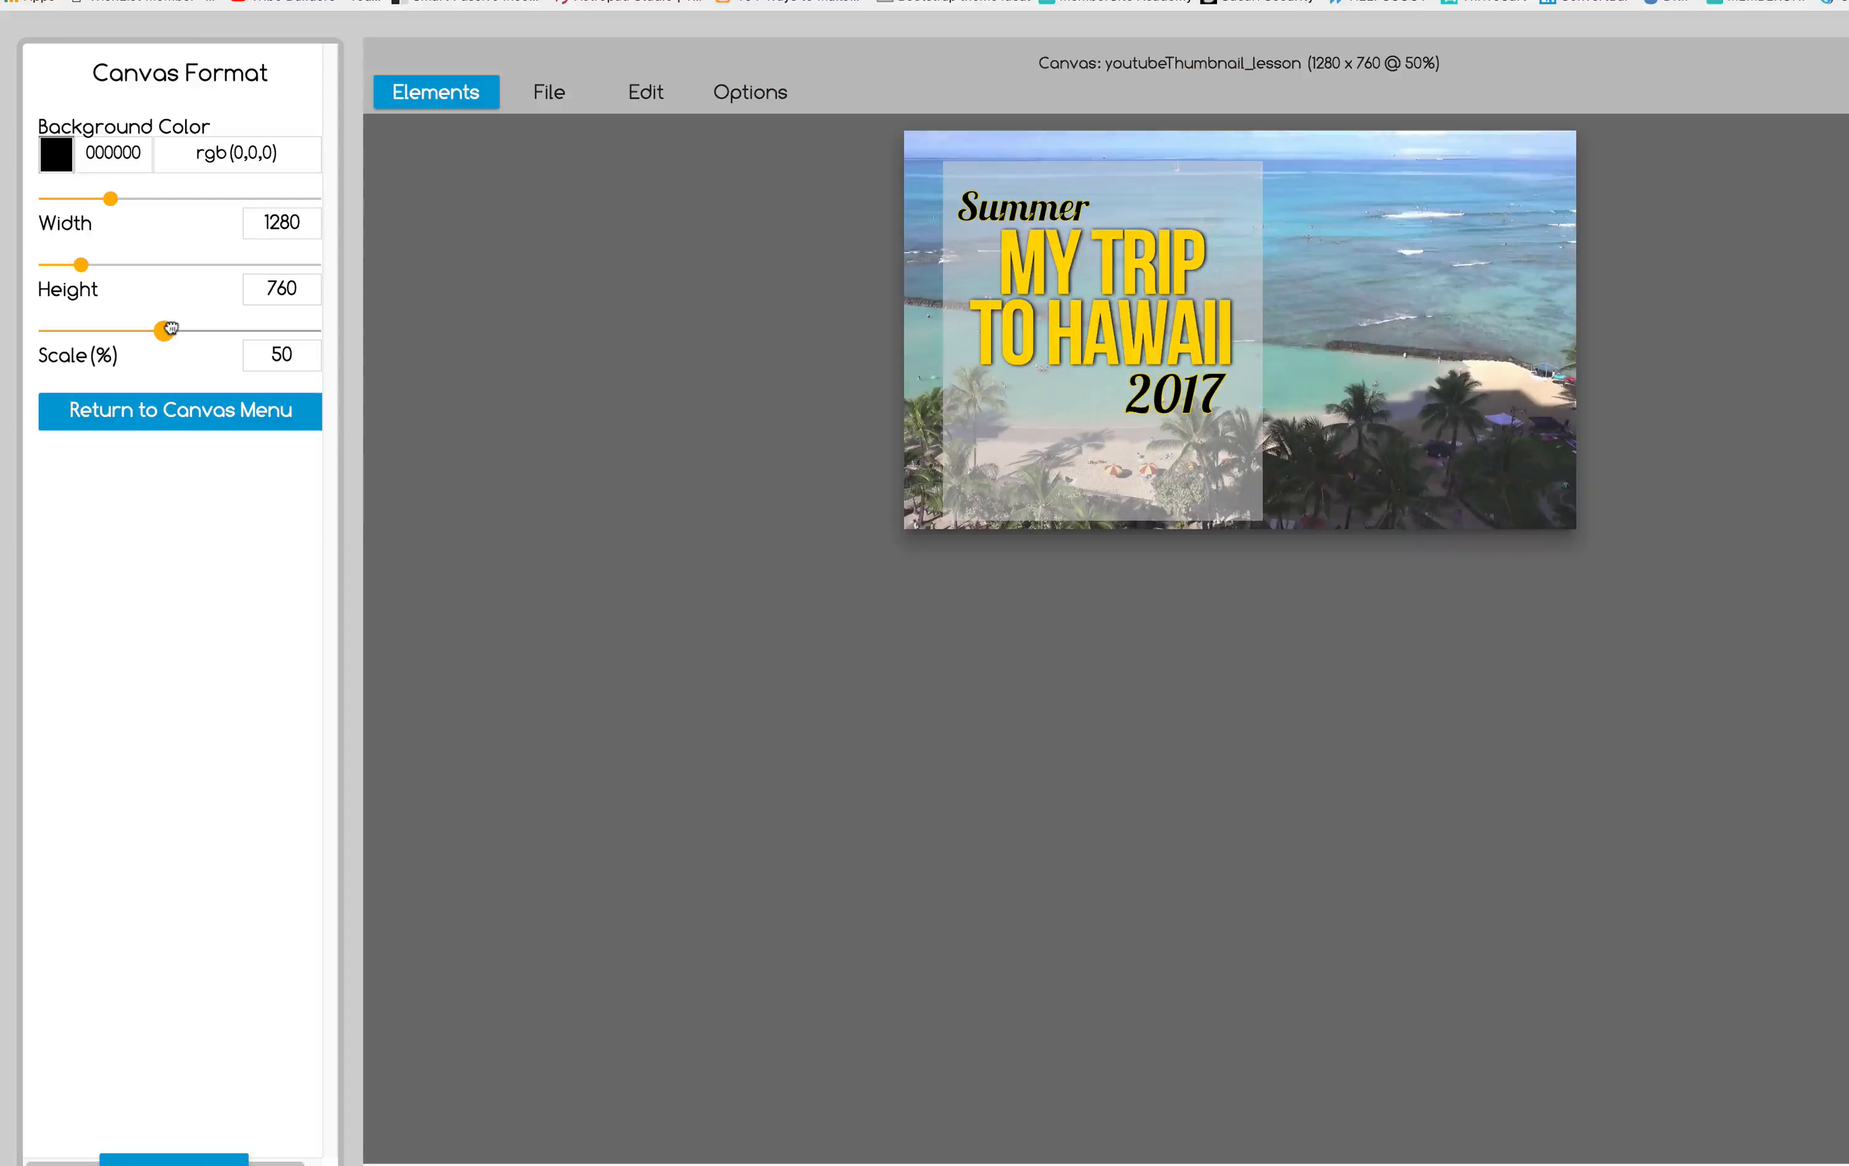
pyautogui.moveTo(171, 328); pyautogui.dragTo(360, 335)
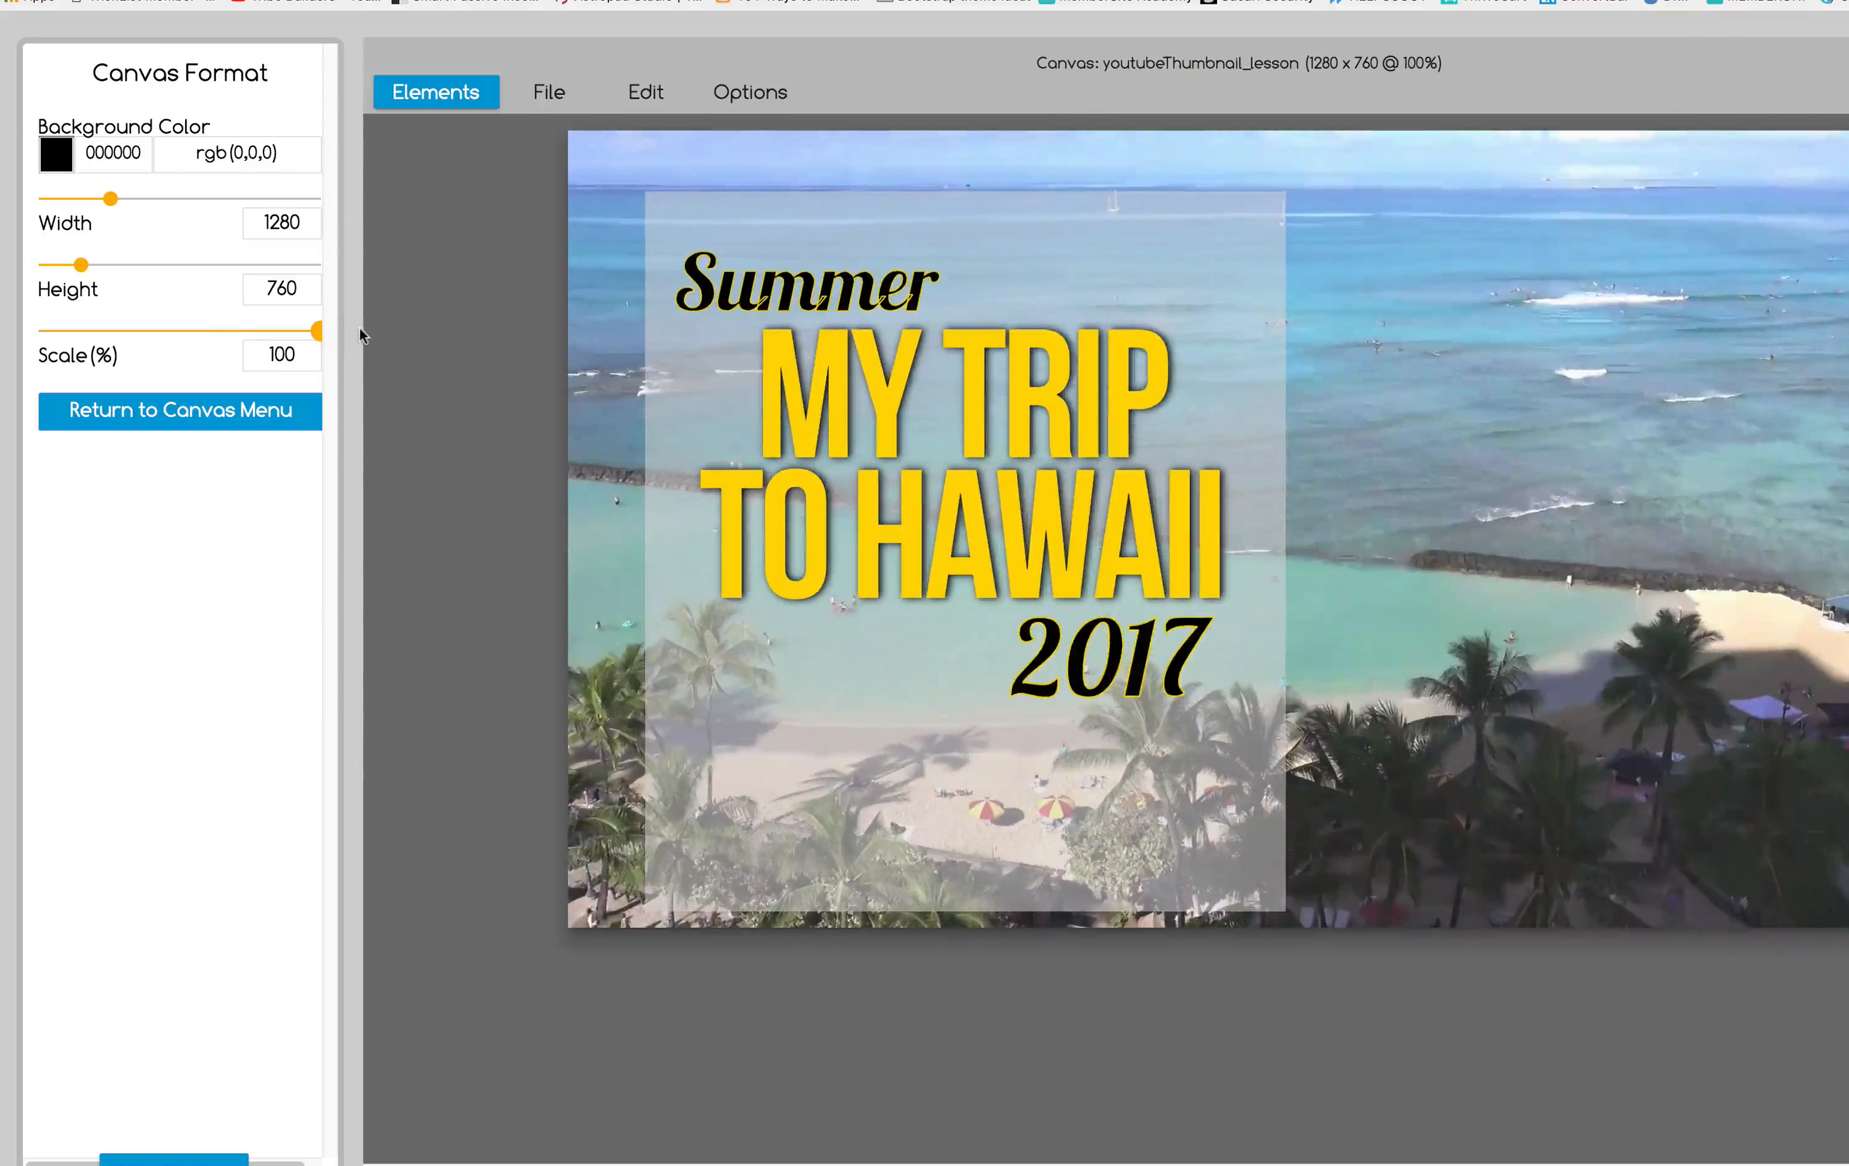
# Export the design as a non-transparent PNG image named "Hawaii Thumbnail"
pyautogui.click(549, 92)
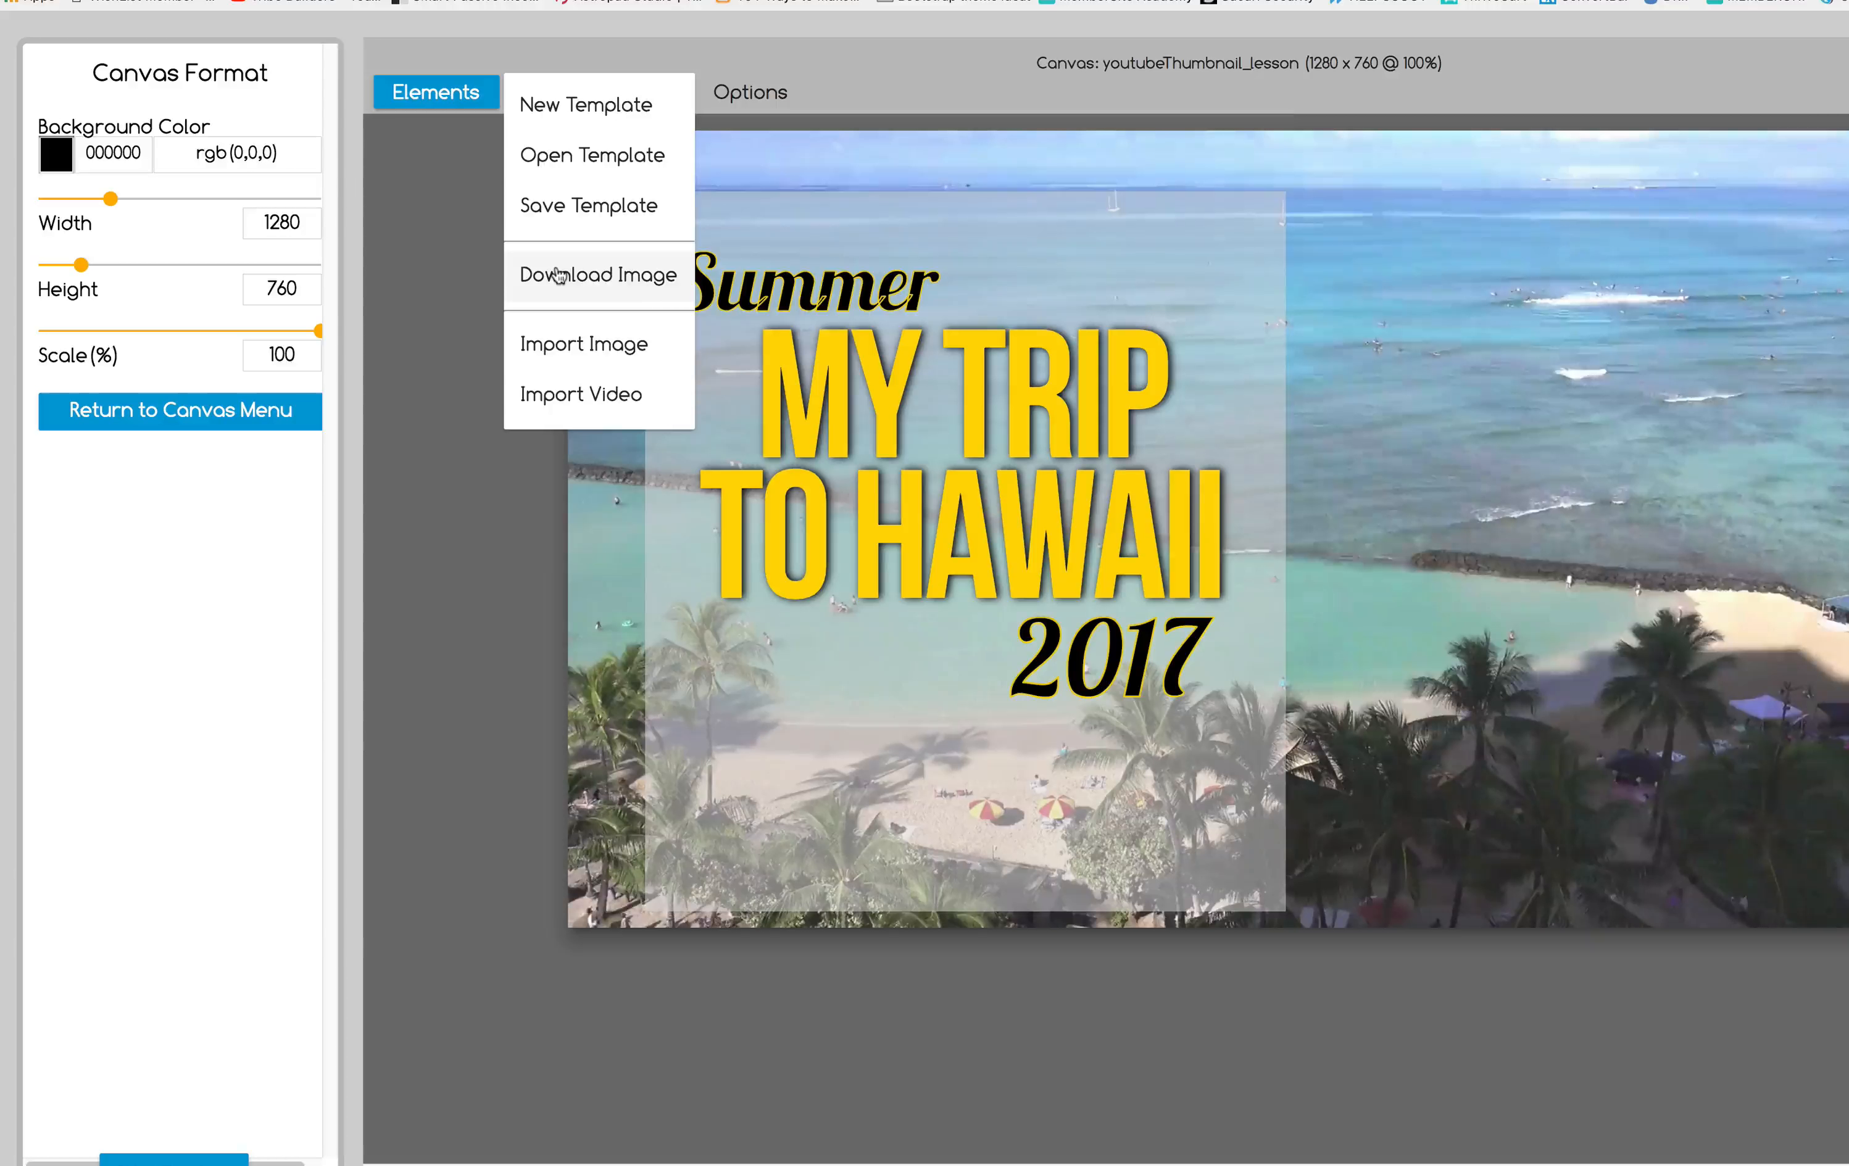
pyautogui.click(559, 275)
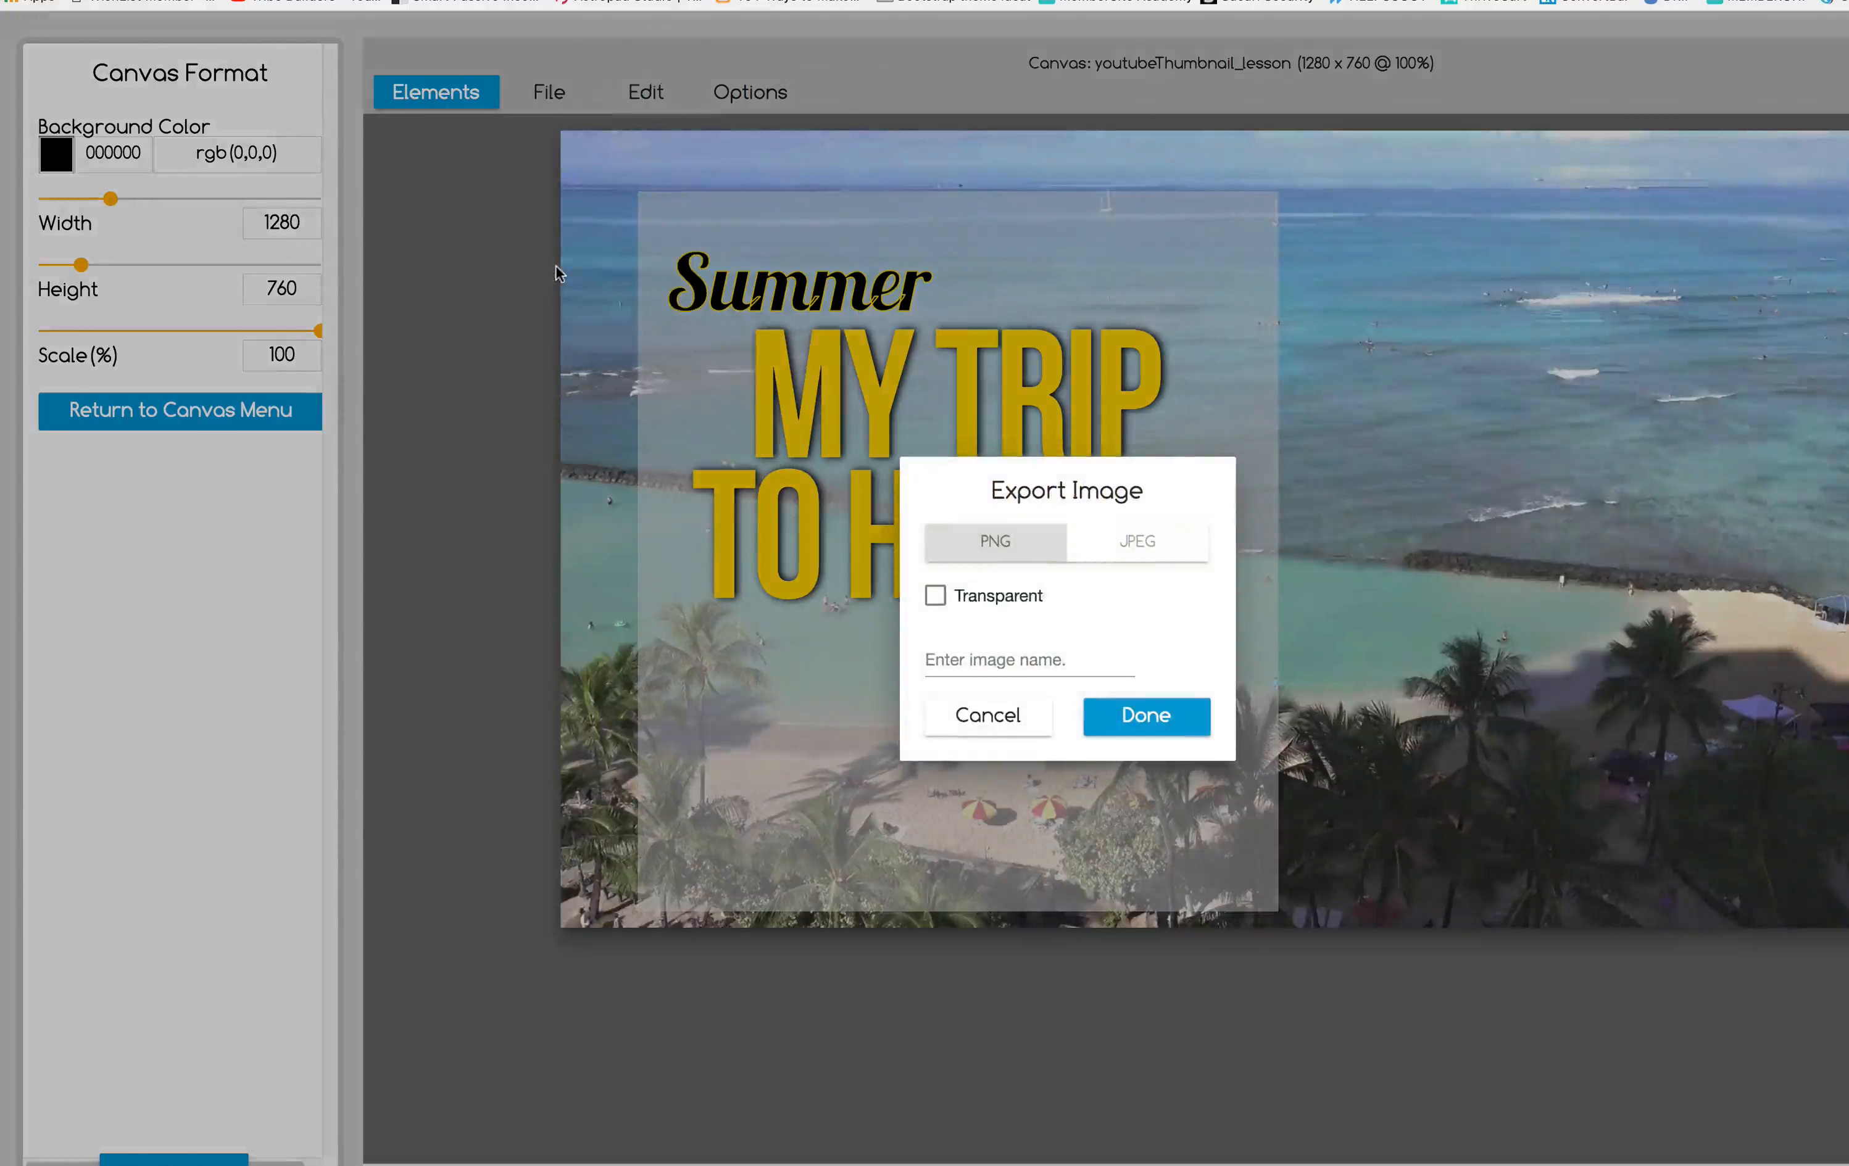
pyautogui.click(996, 655)
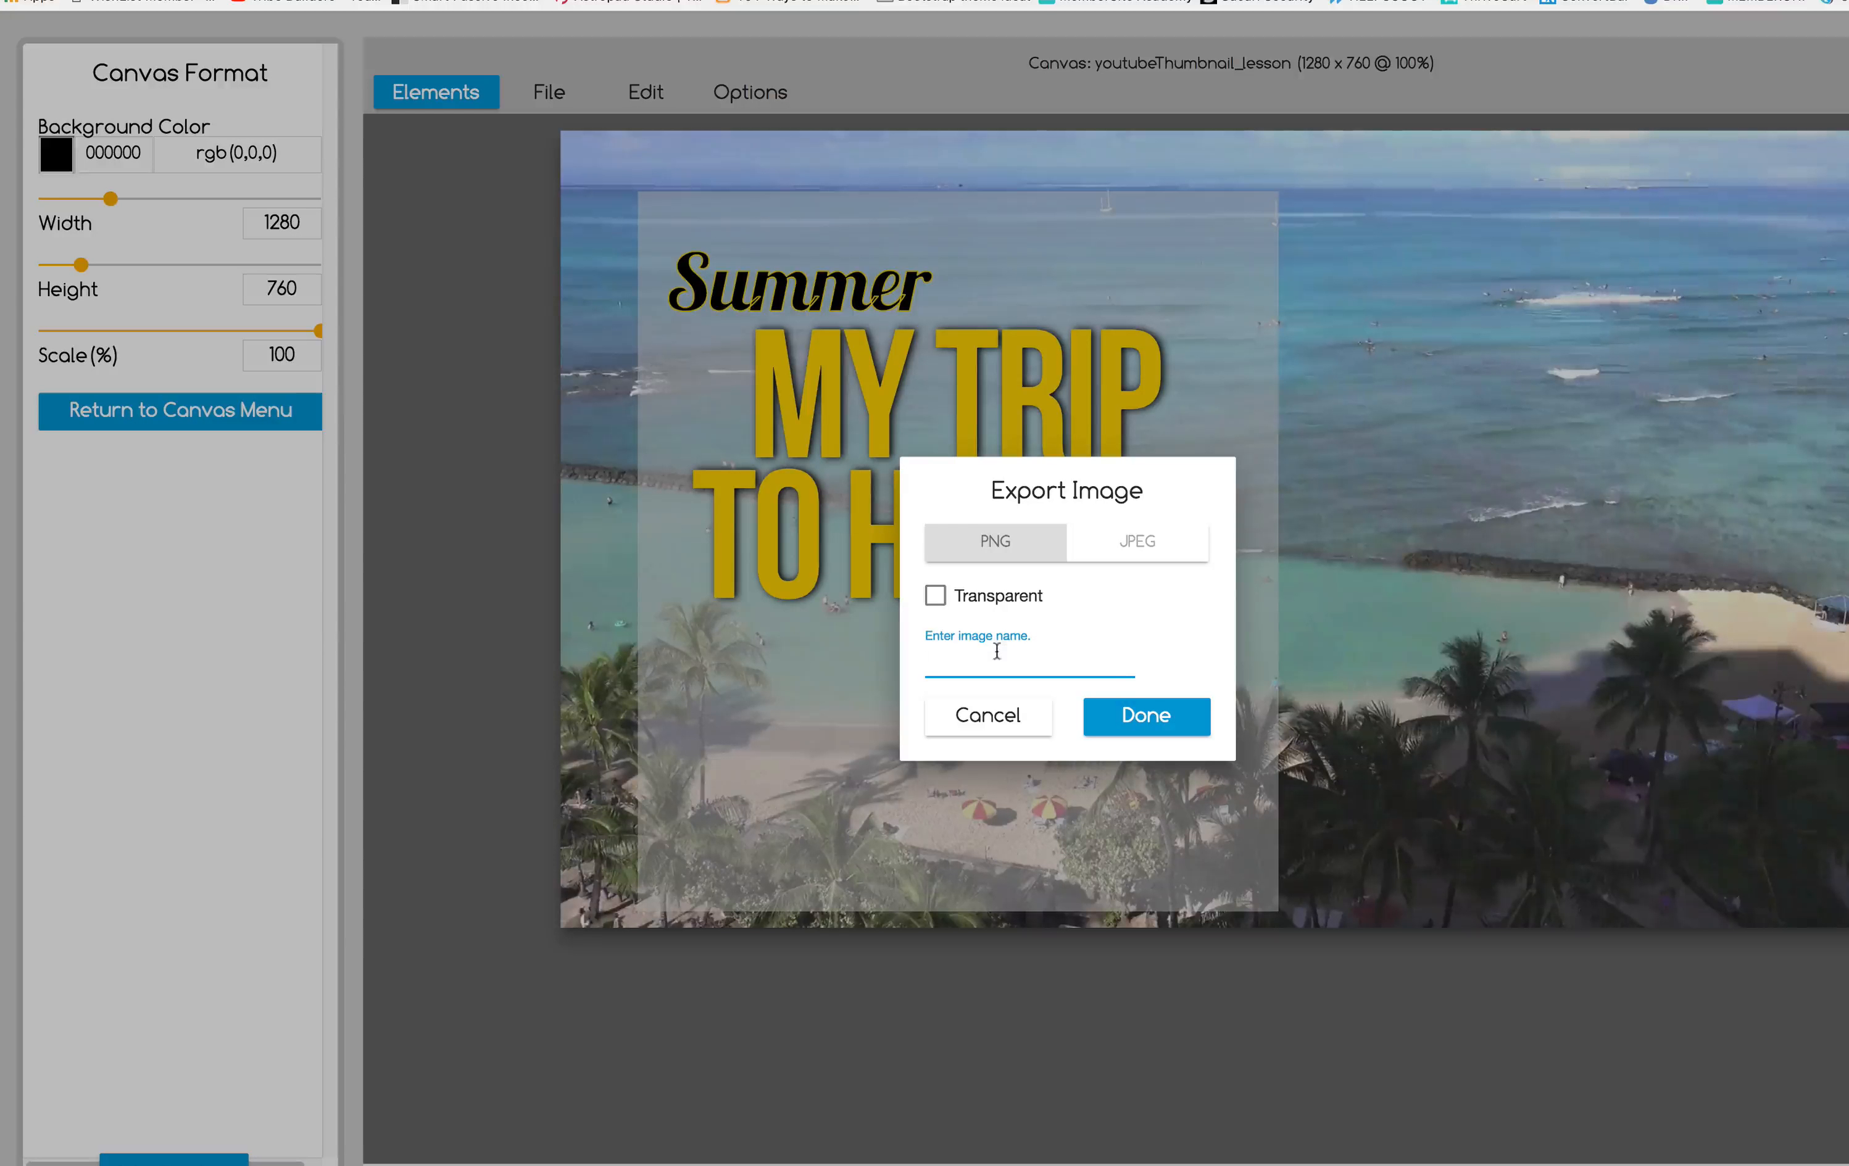
pyautogui.write('Hawaii Thumbnail')
pyautogui.click(1165, 717)
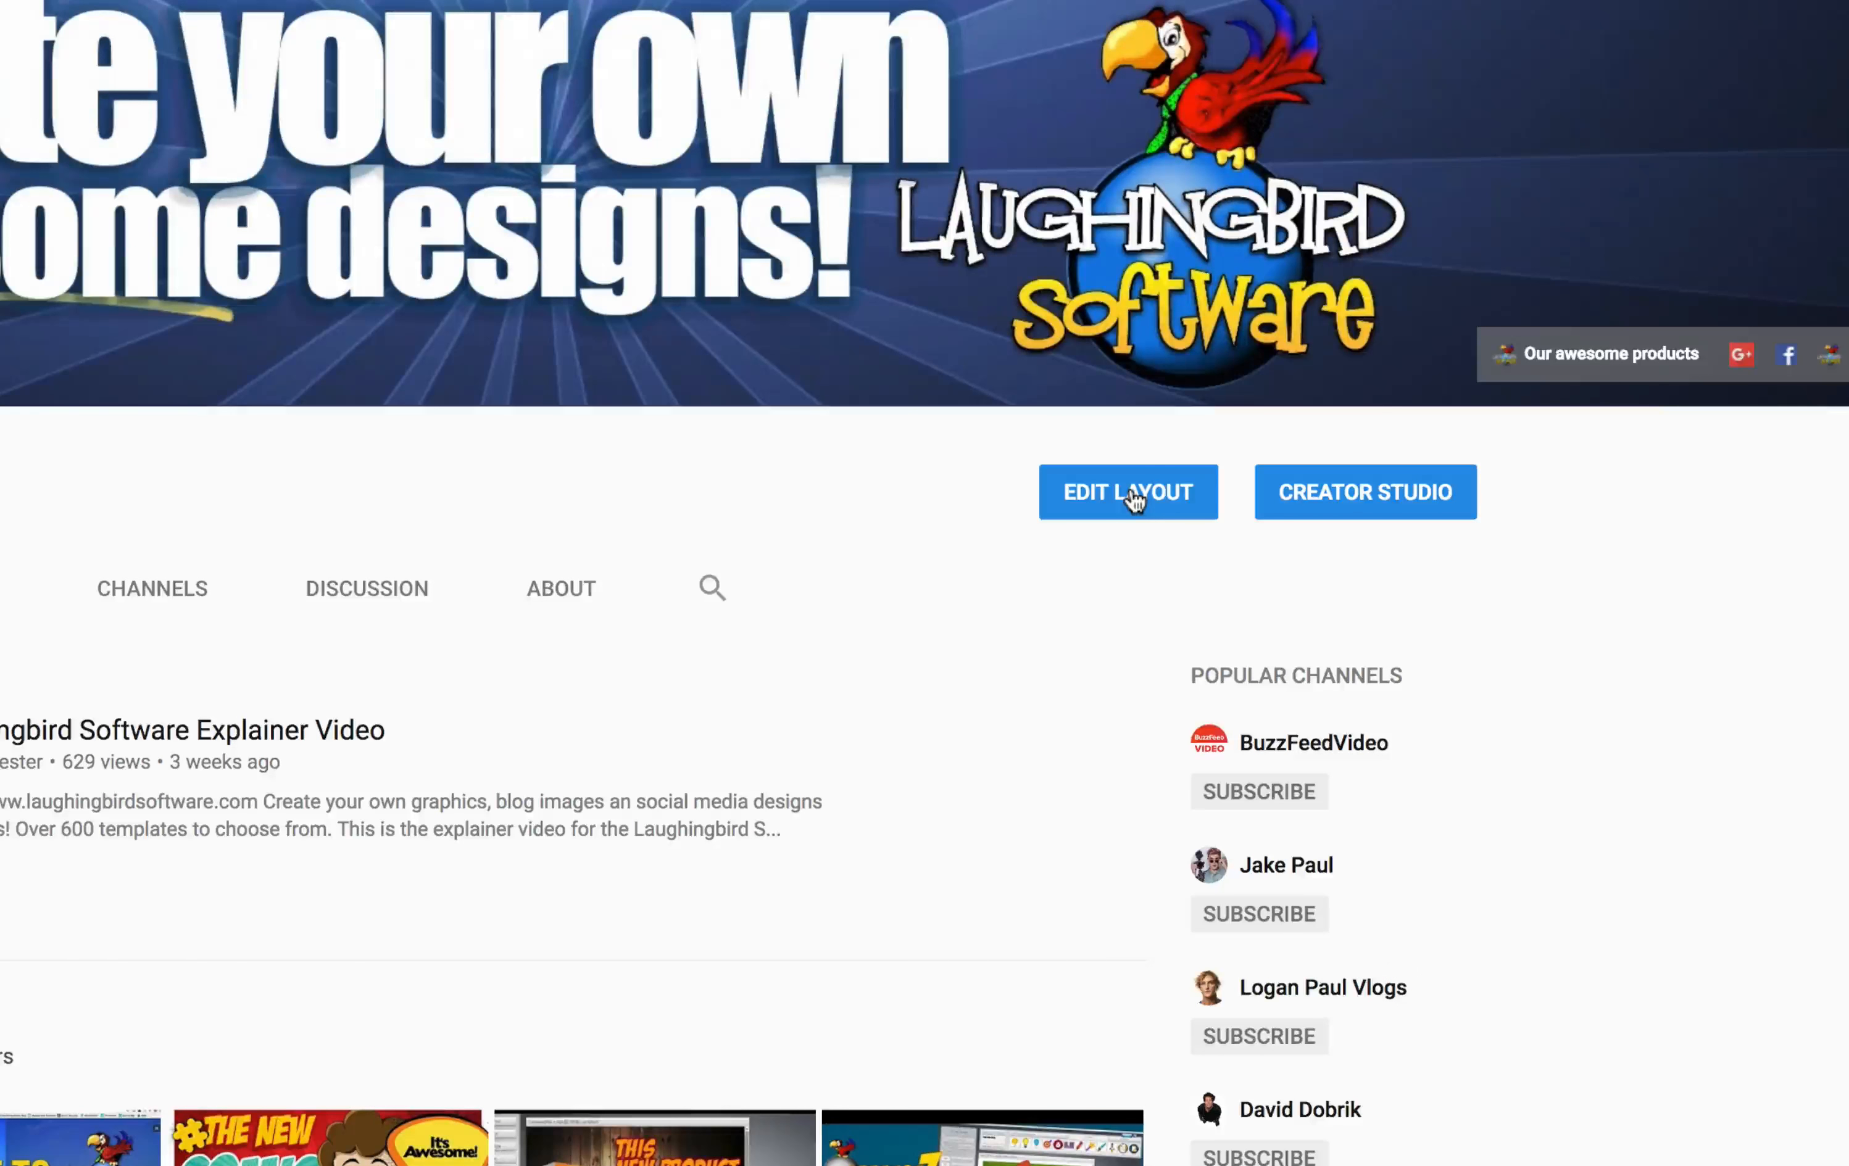
# Switch to the YouTube channel and open the info and settings of "Hawaii Example Video" from the Video Manager
pyautogui.click(1135, 500)
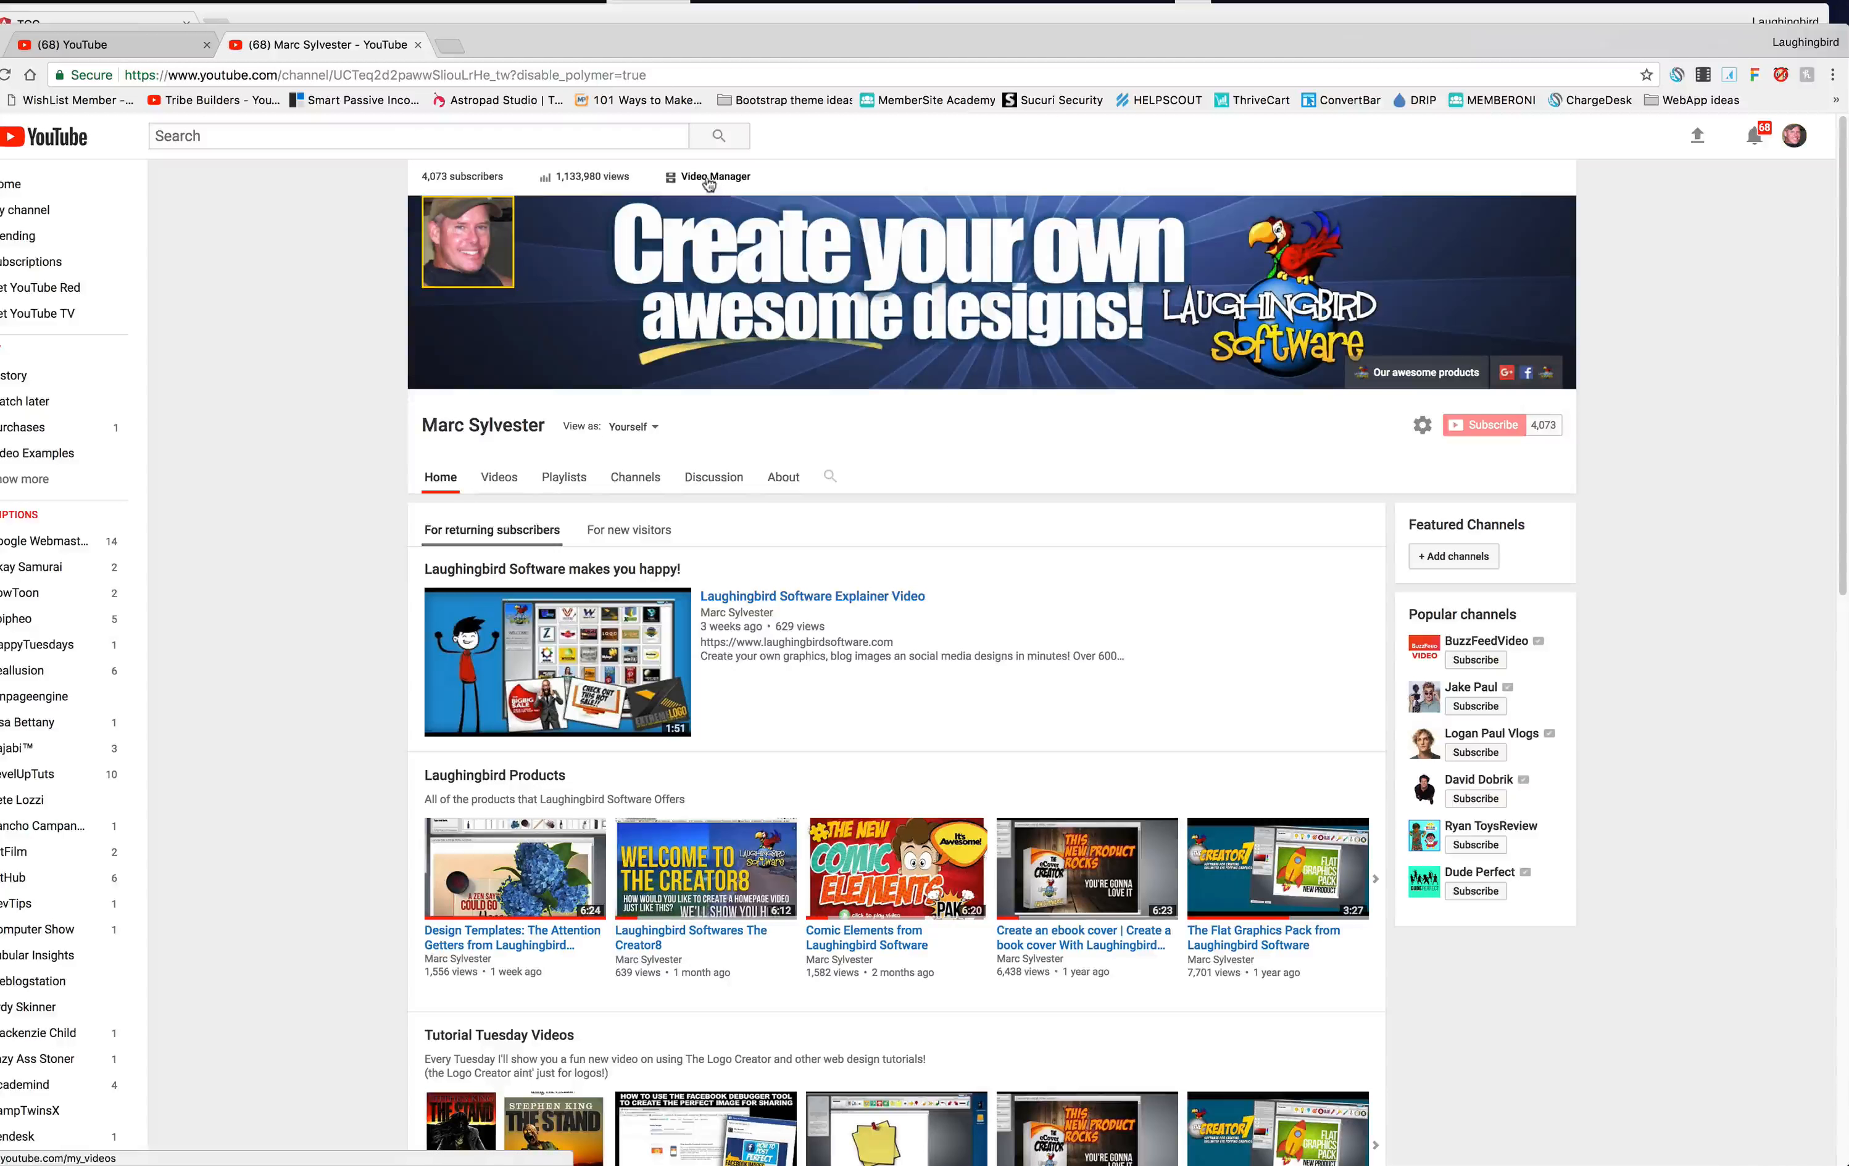
pyautogui.click(708, 178)
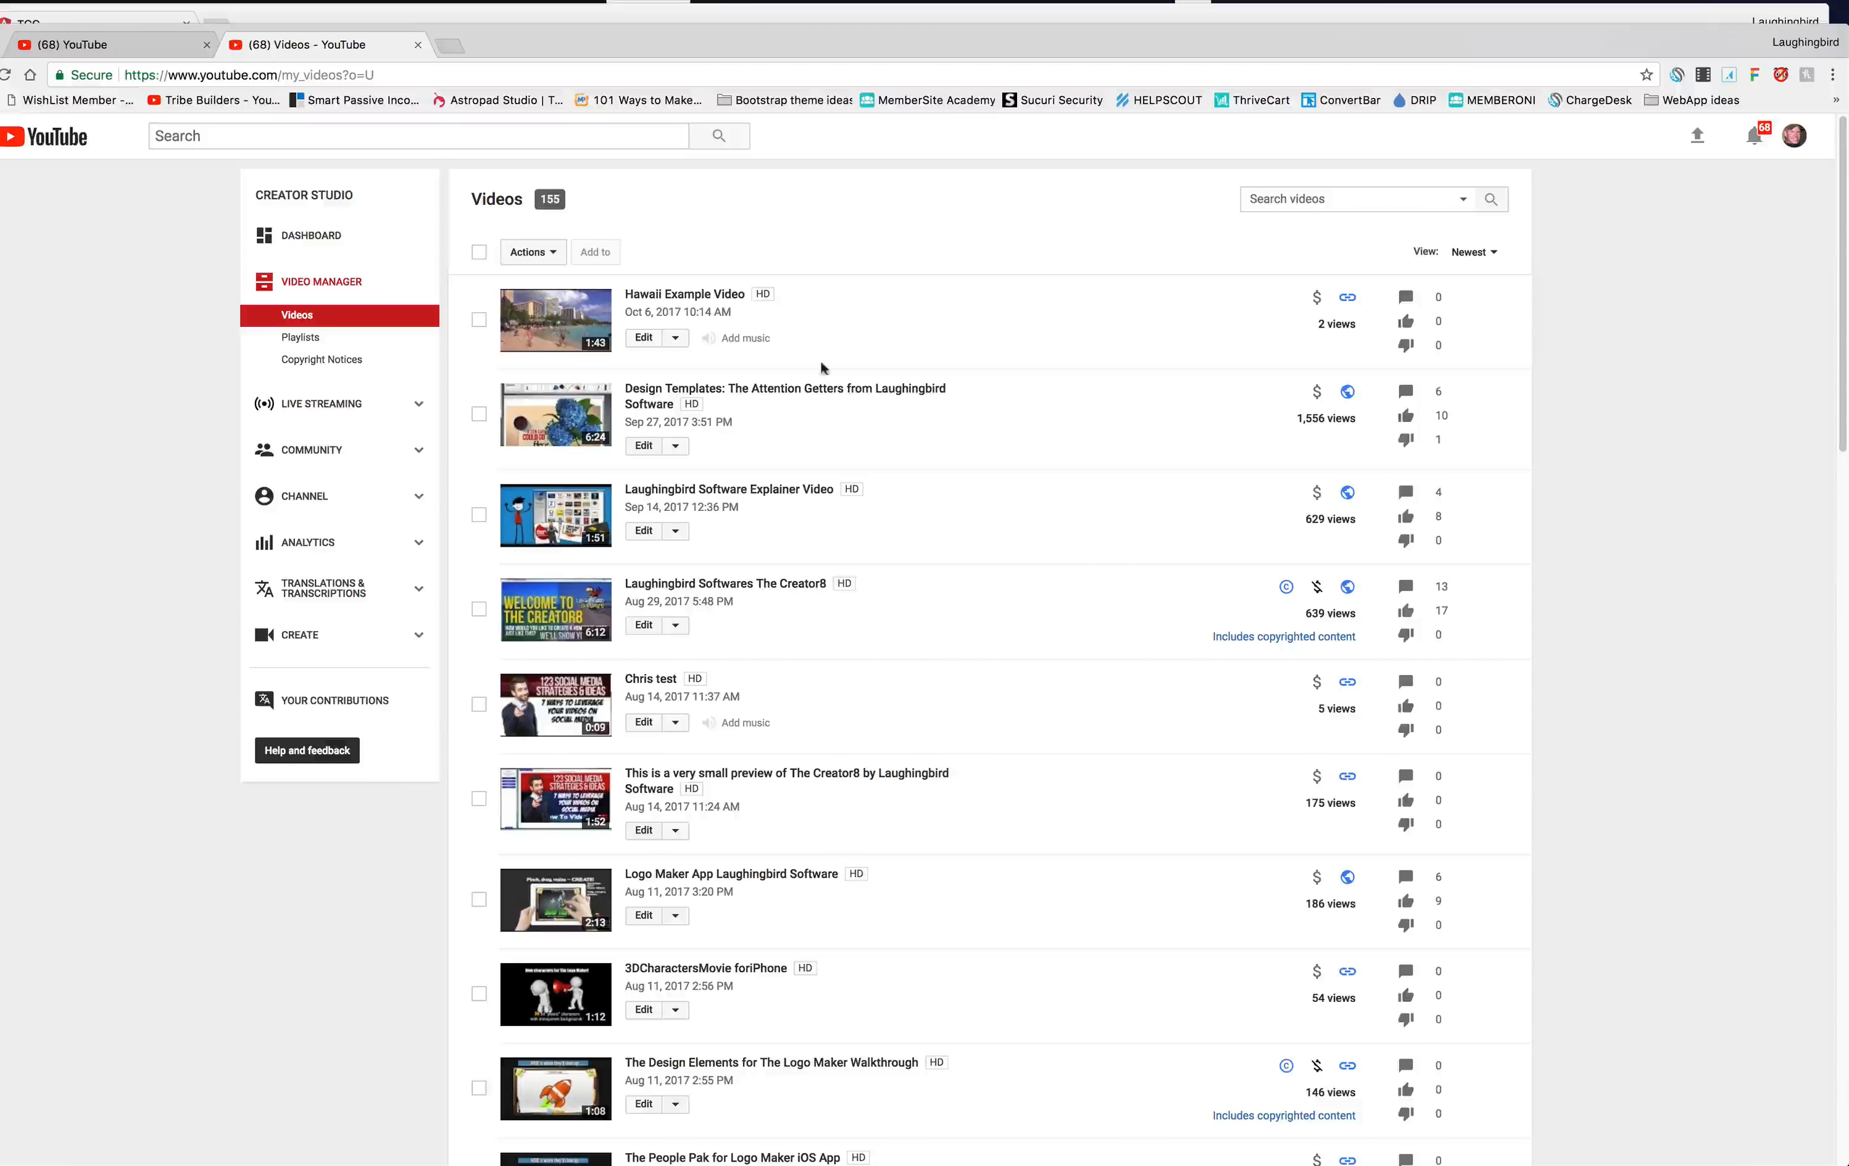
pyautogui.click(652, 334)
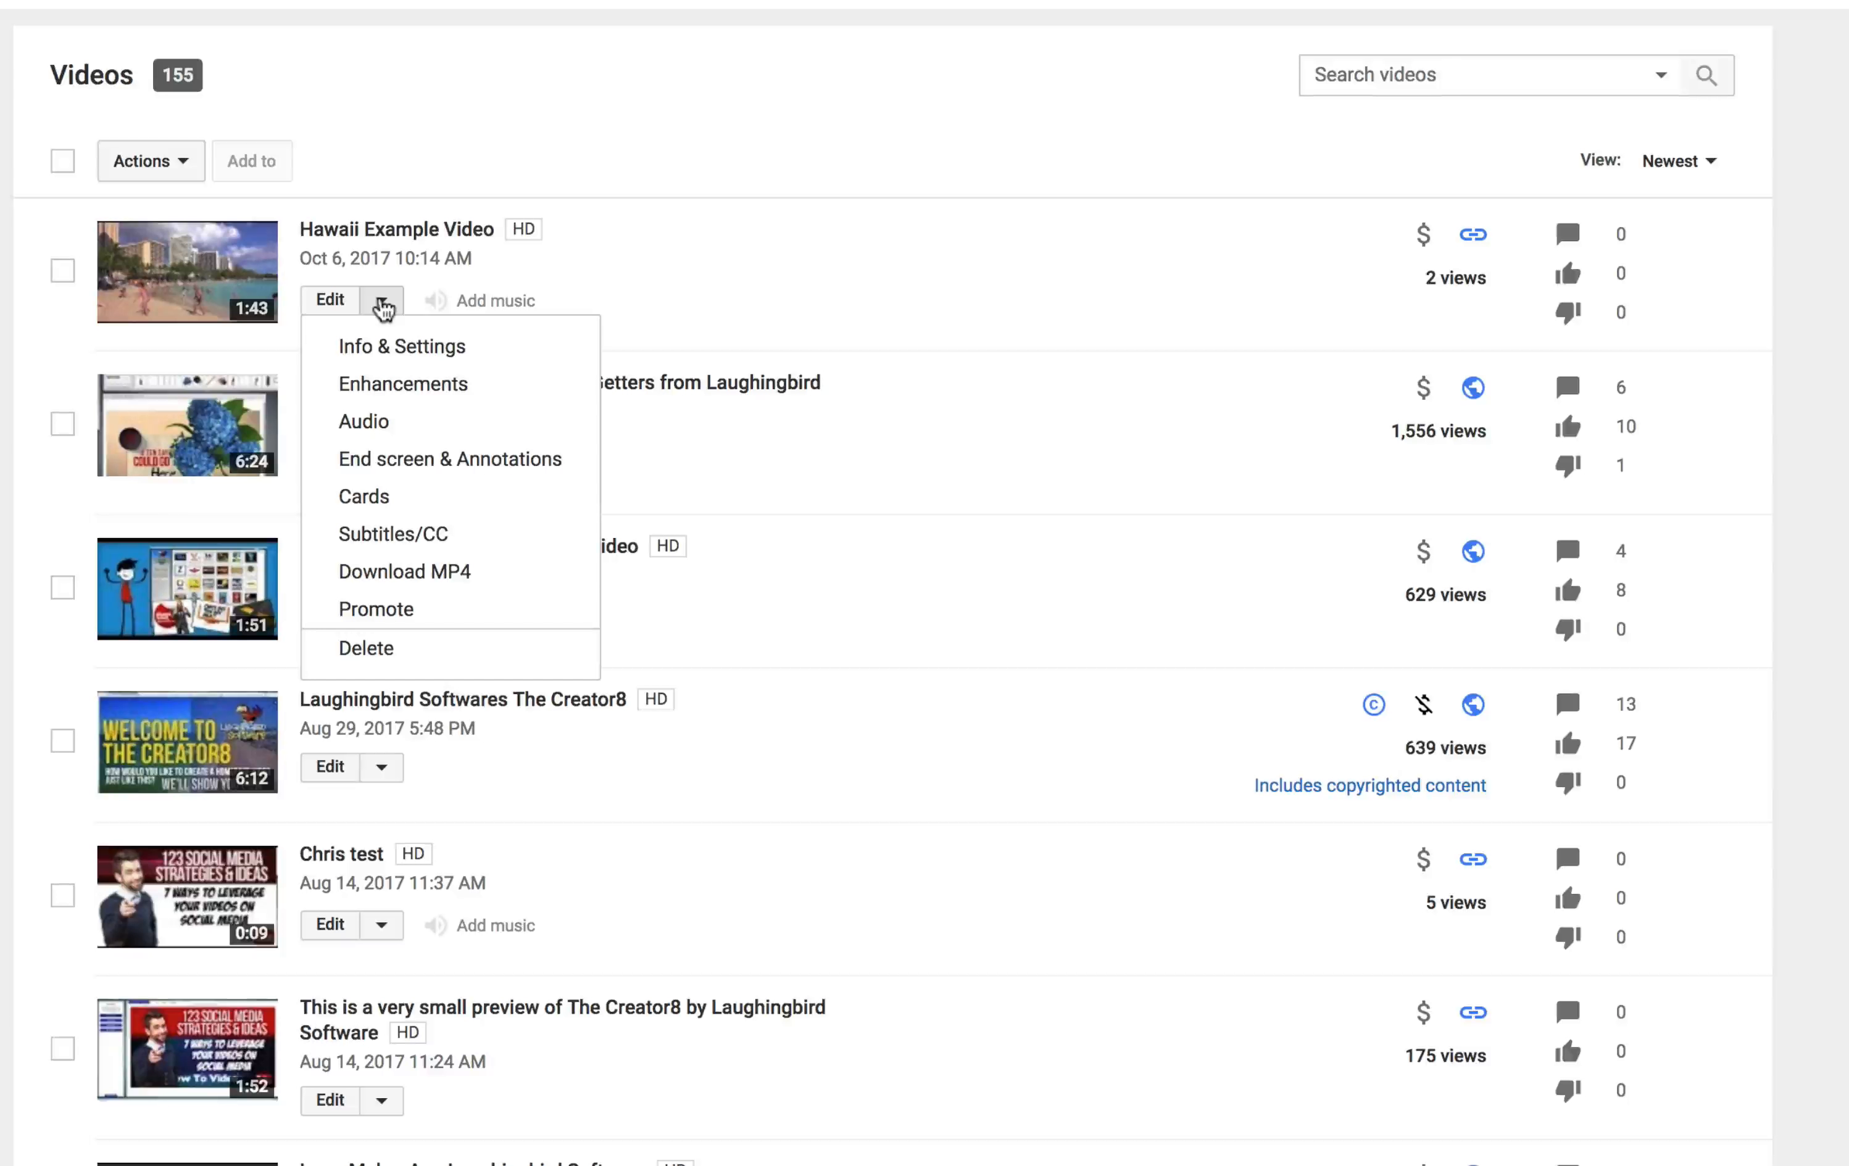
pyautogui.click(400, 358)
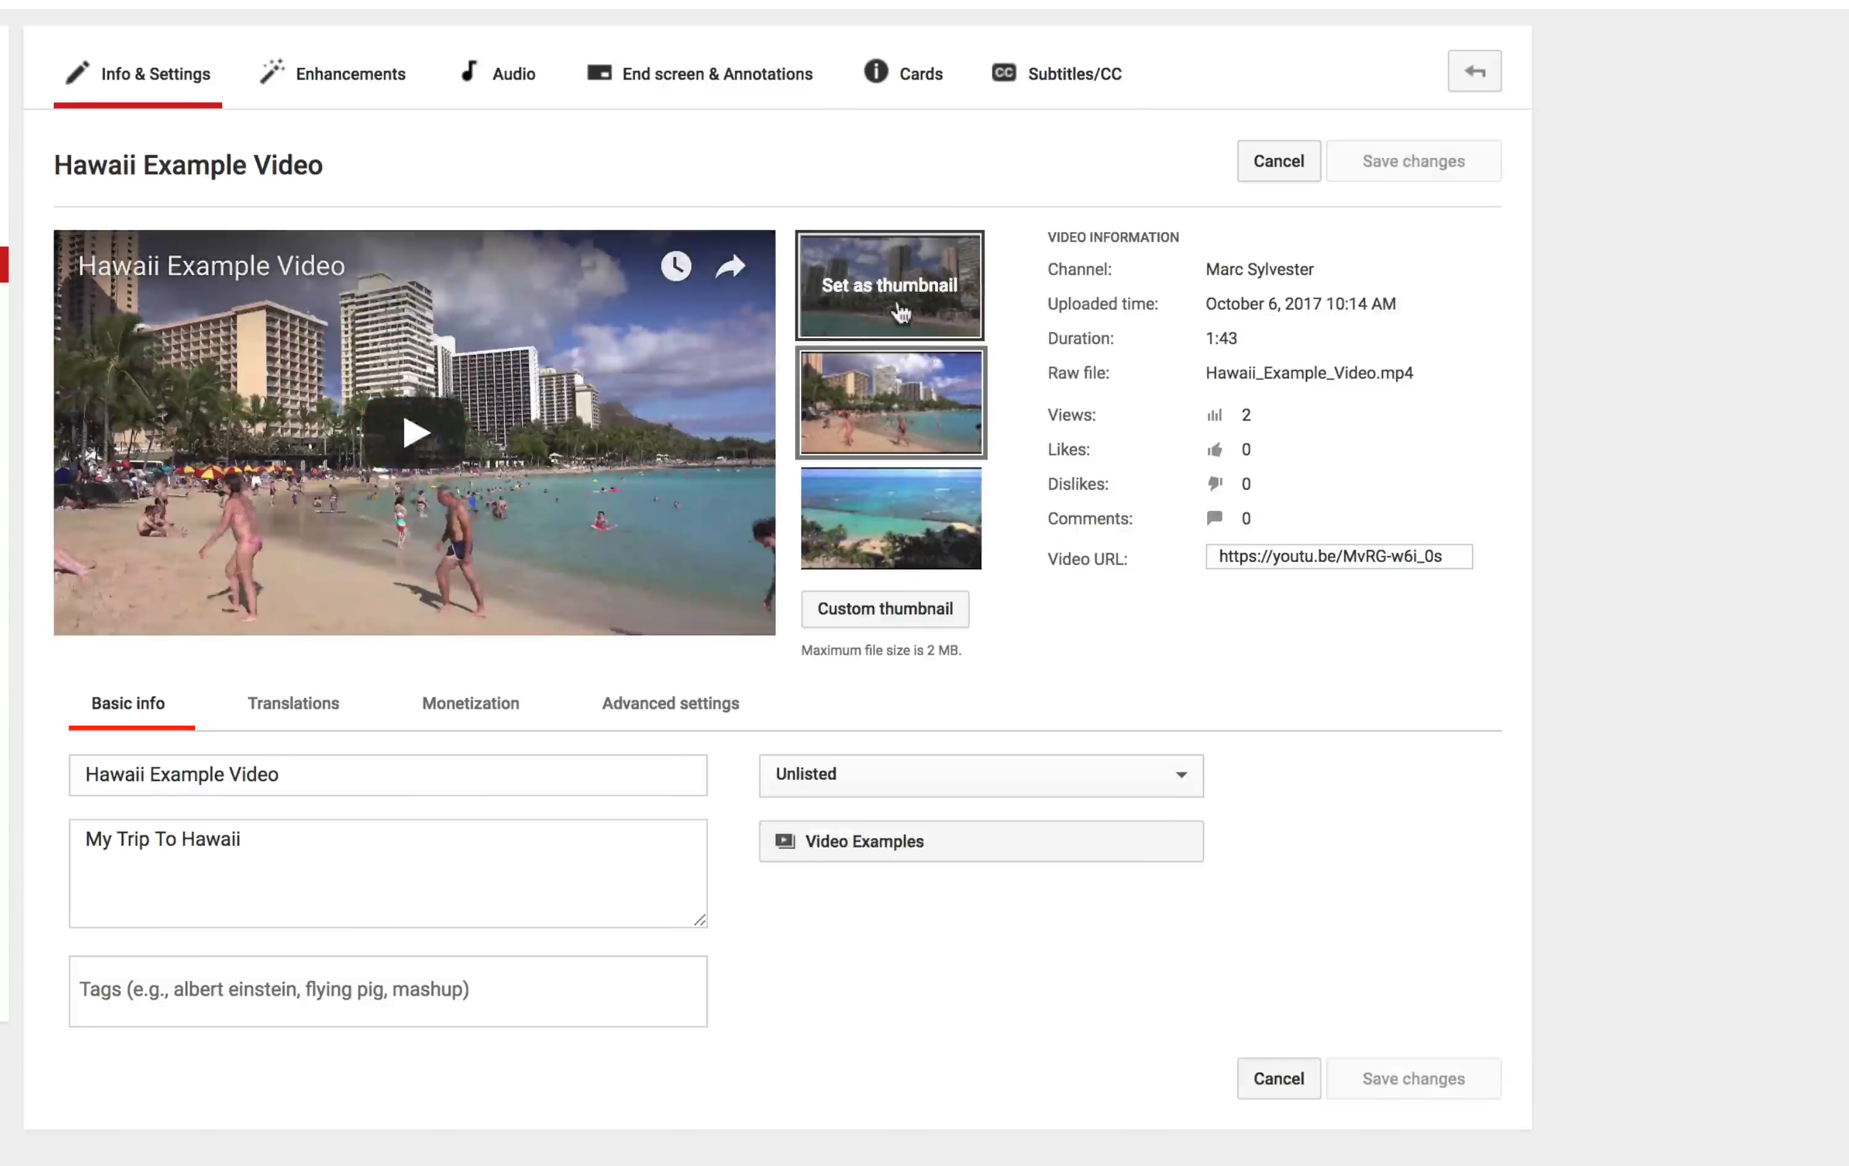
# Upload the exported Hawaii thumbnail PNG as the video's custom thumbnail and reopen the file chooser for changing the image
pyautogui.moveTo(879, 540)
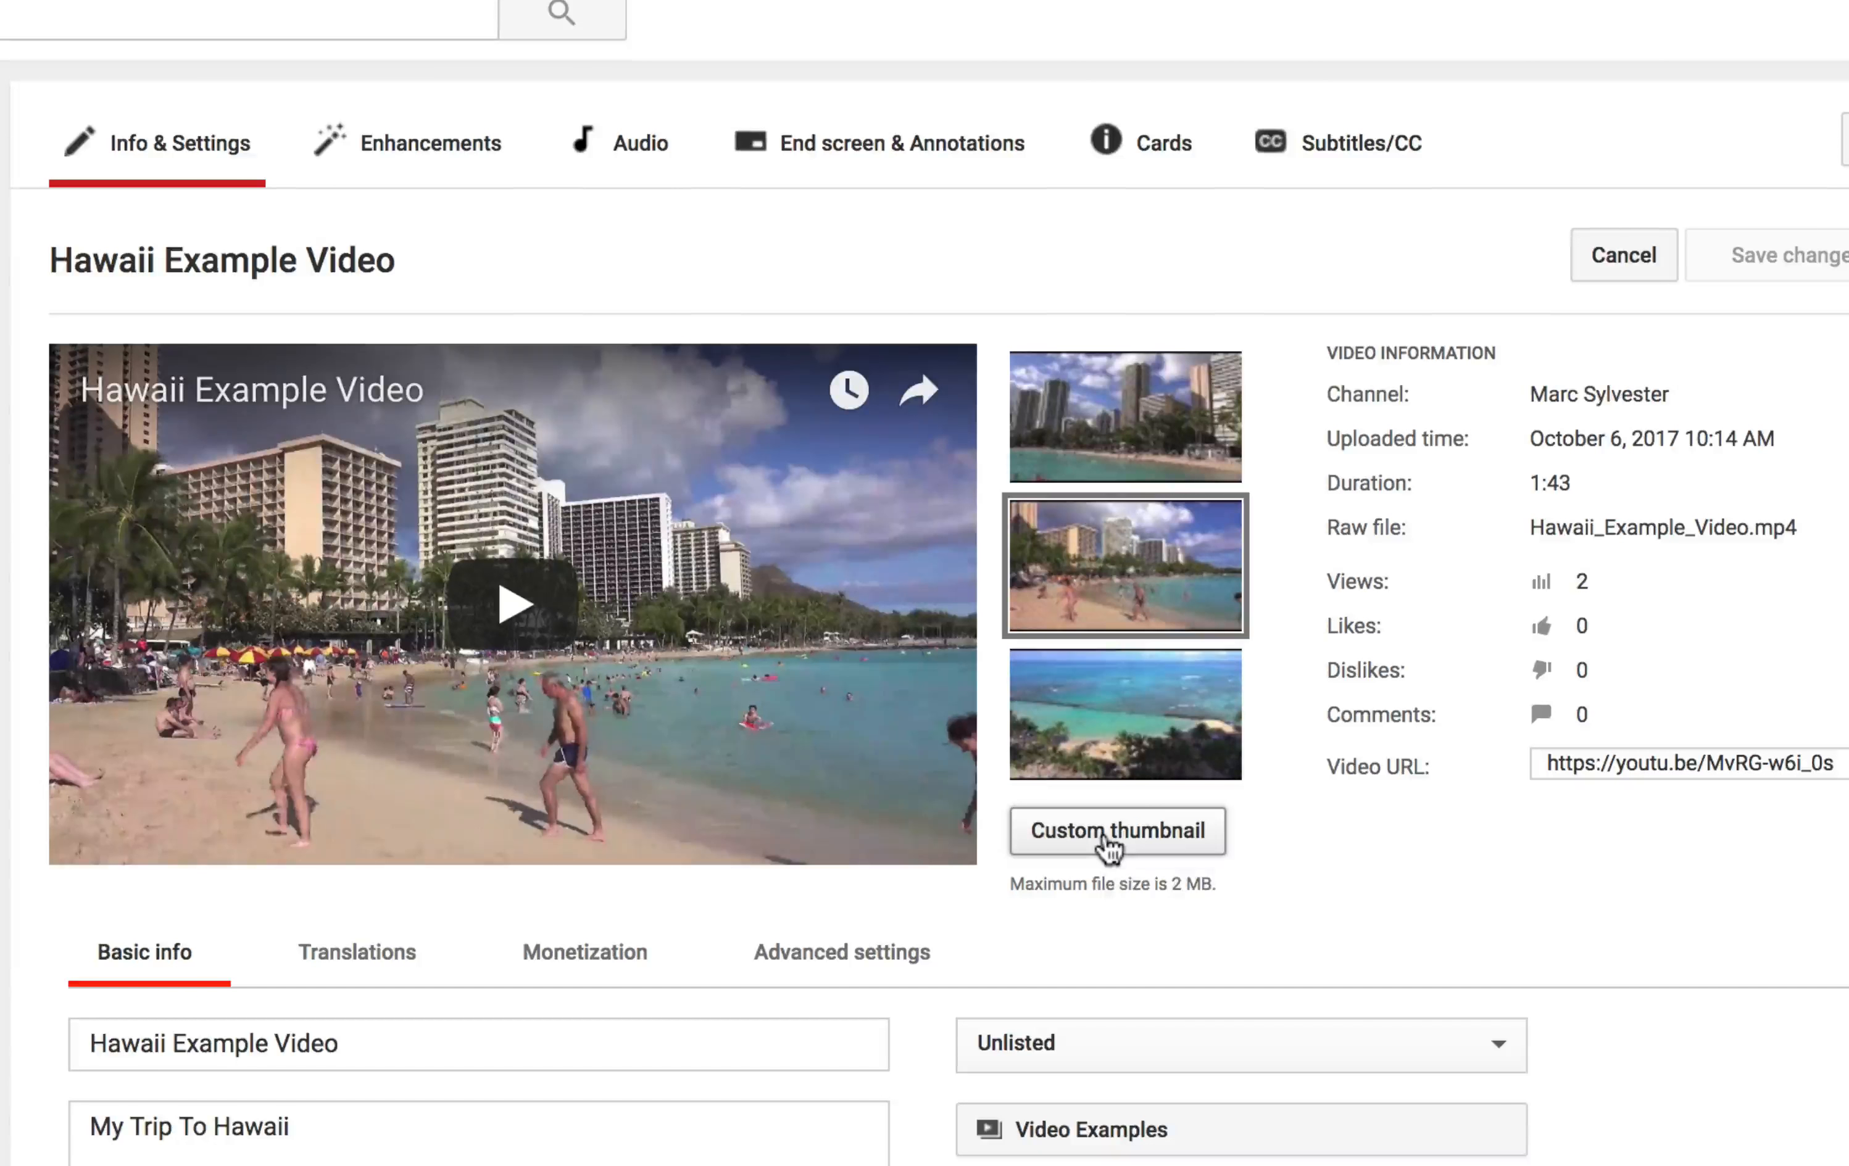
pyautogui.click(1110, 847)
pyautogui.click(1518, 641)
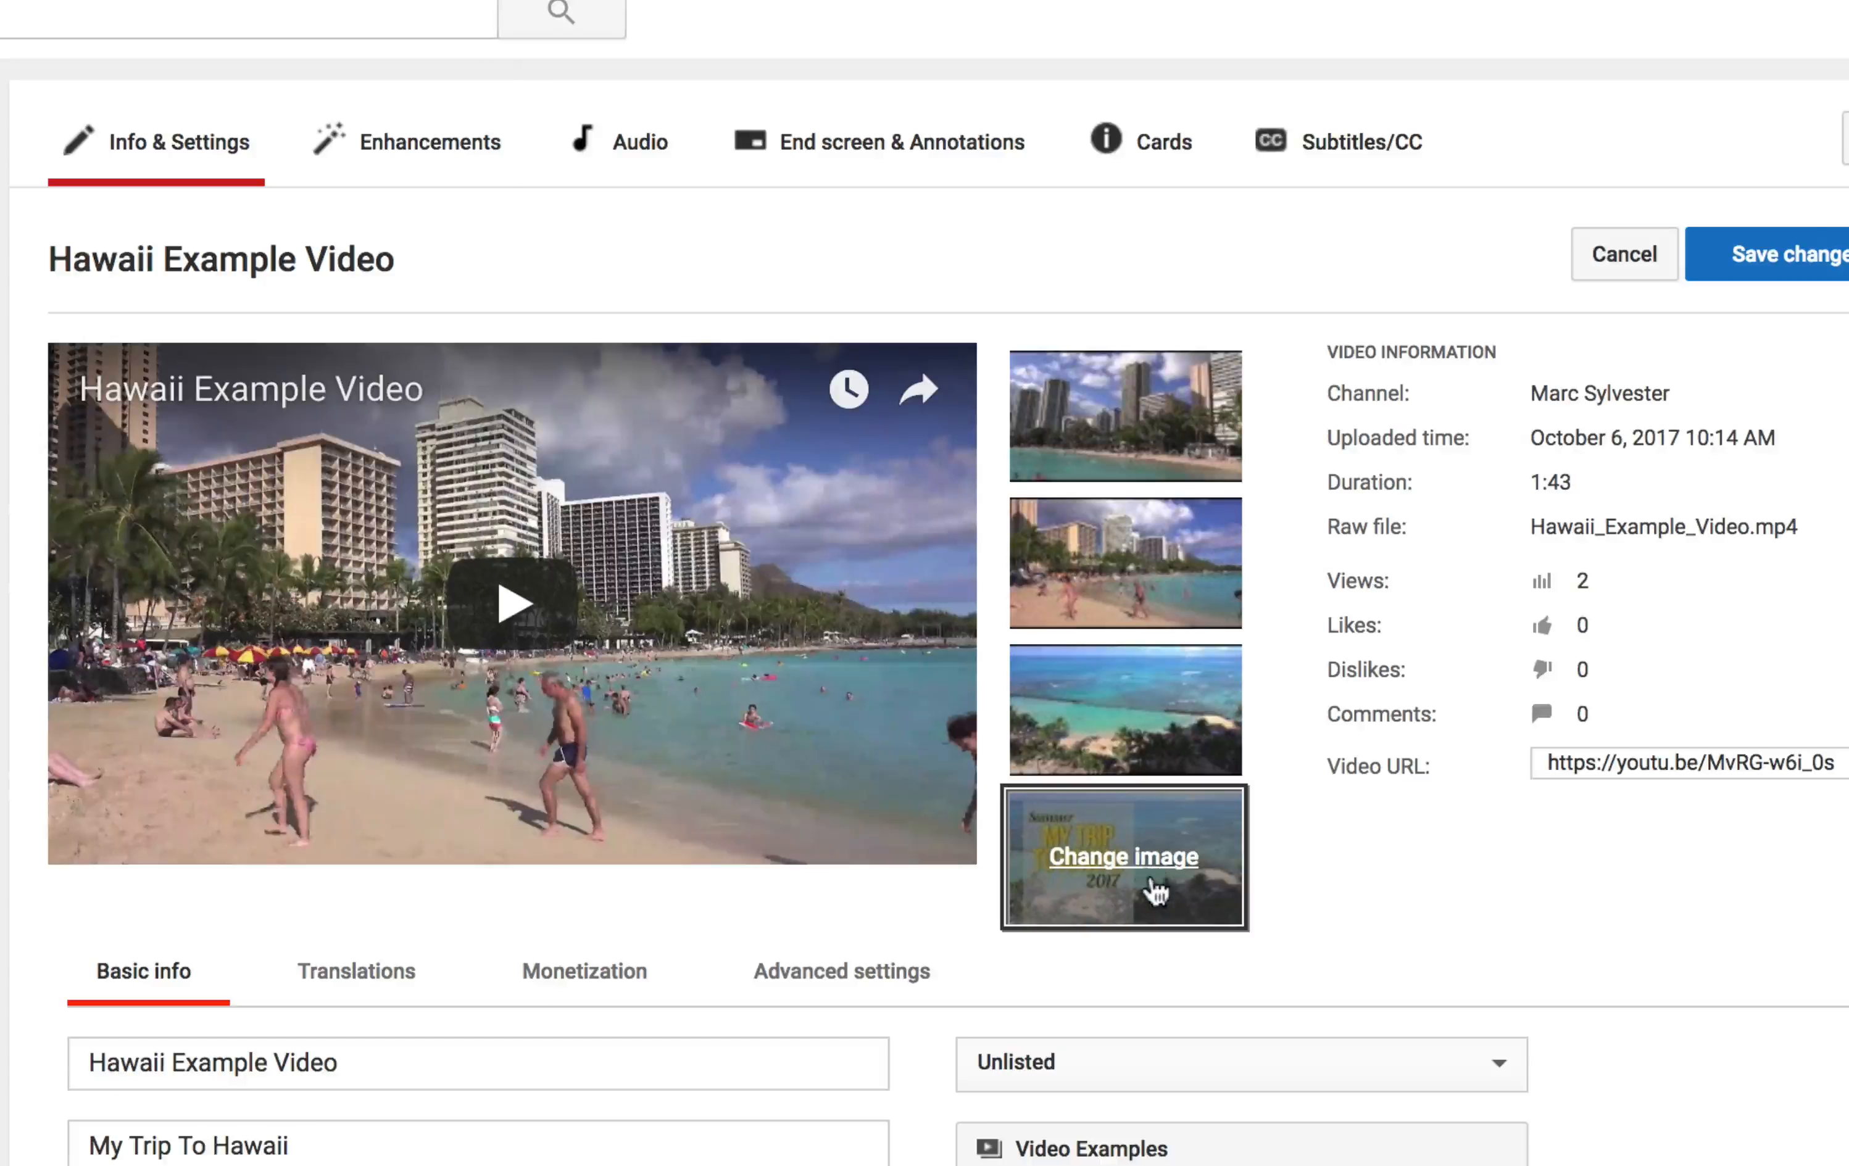
pyautogui.click(1154, 891)
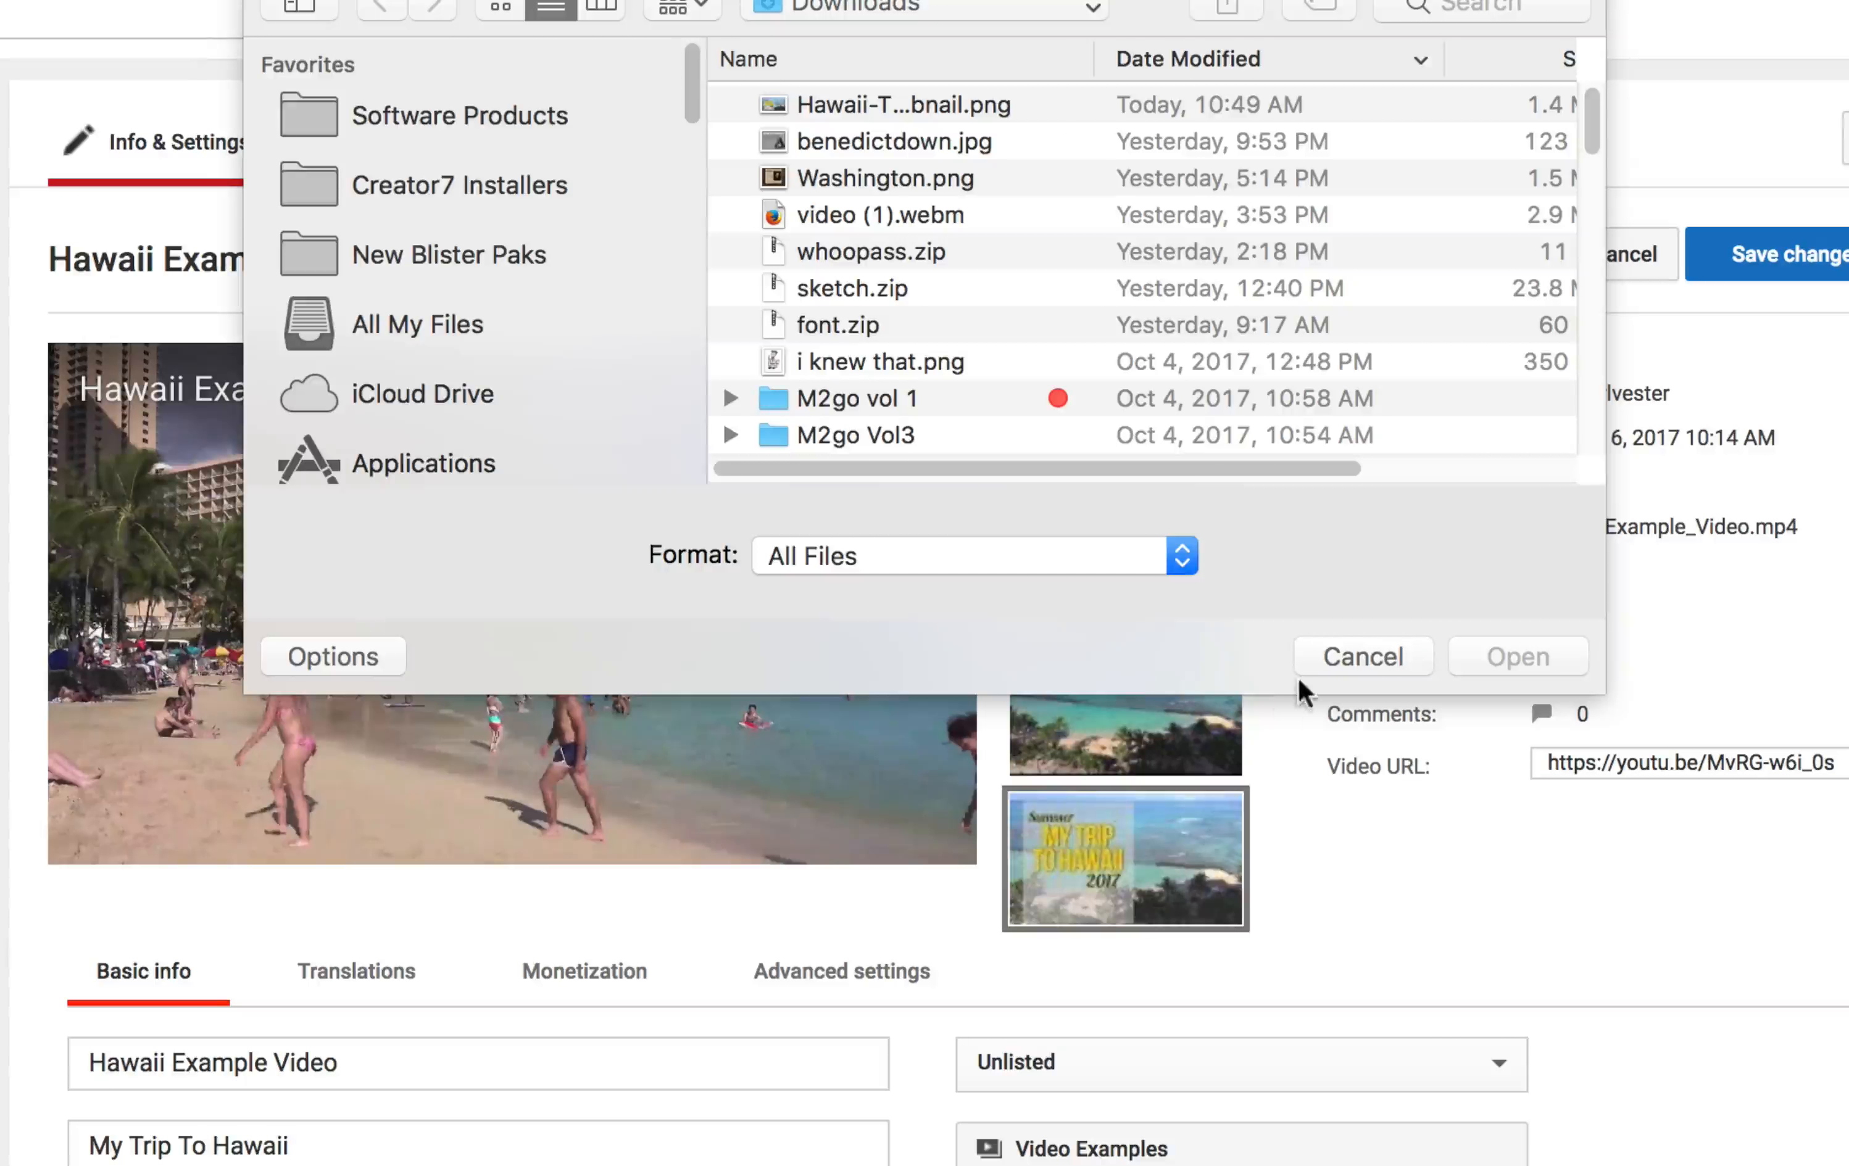
# Save the changed custom thumbnail for "Hawaii Example Video" and open the video's watch page
pyautogui.press('Escape')
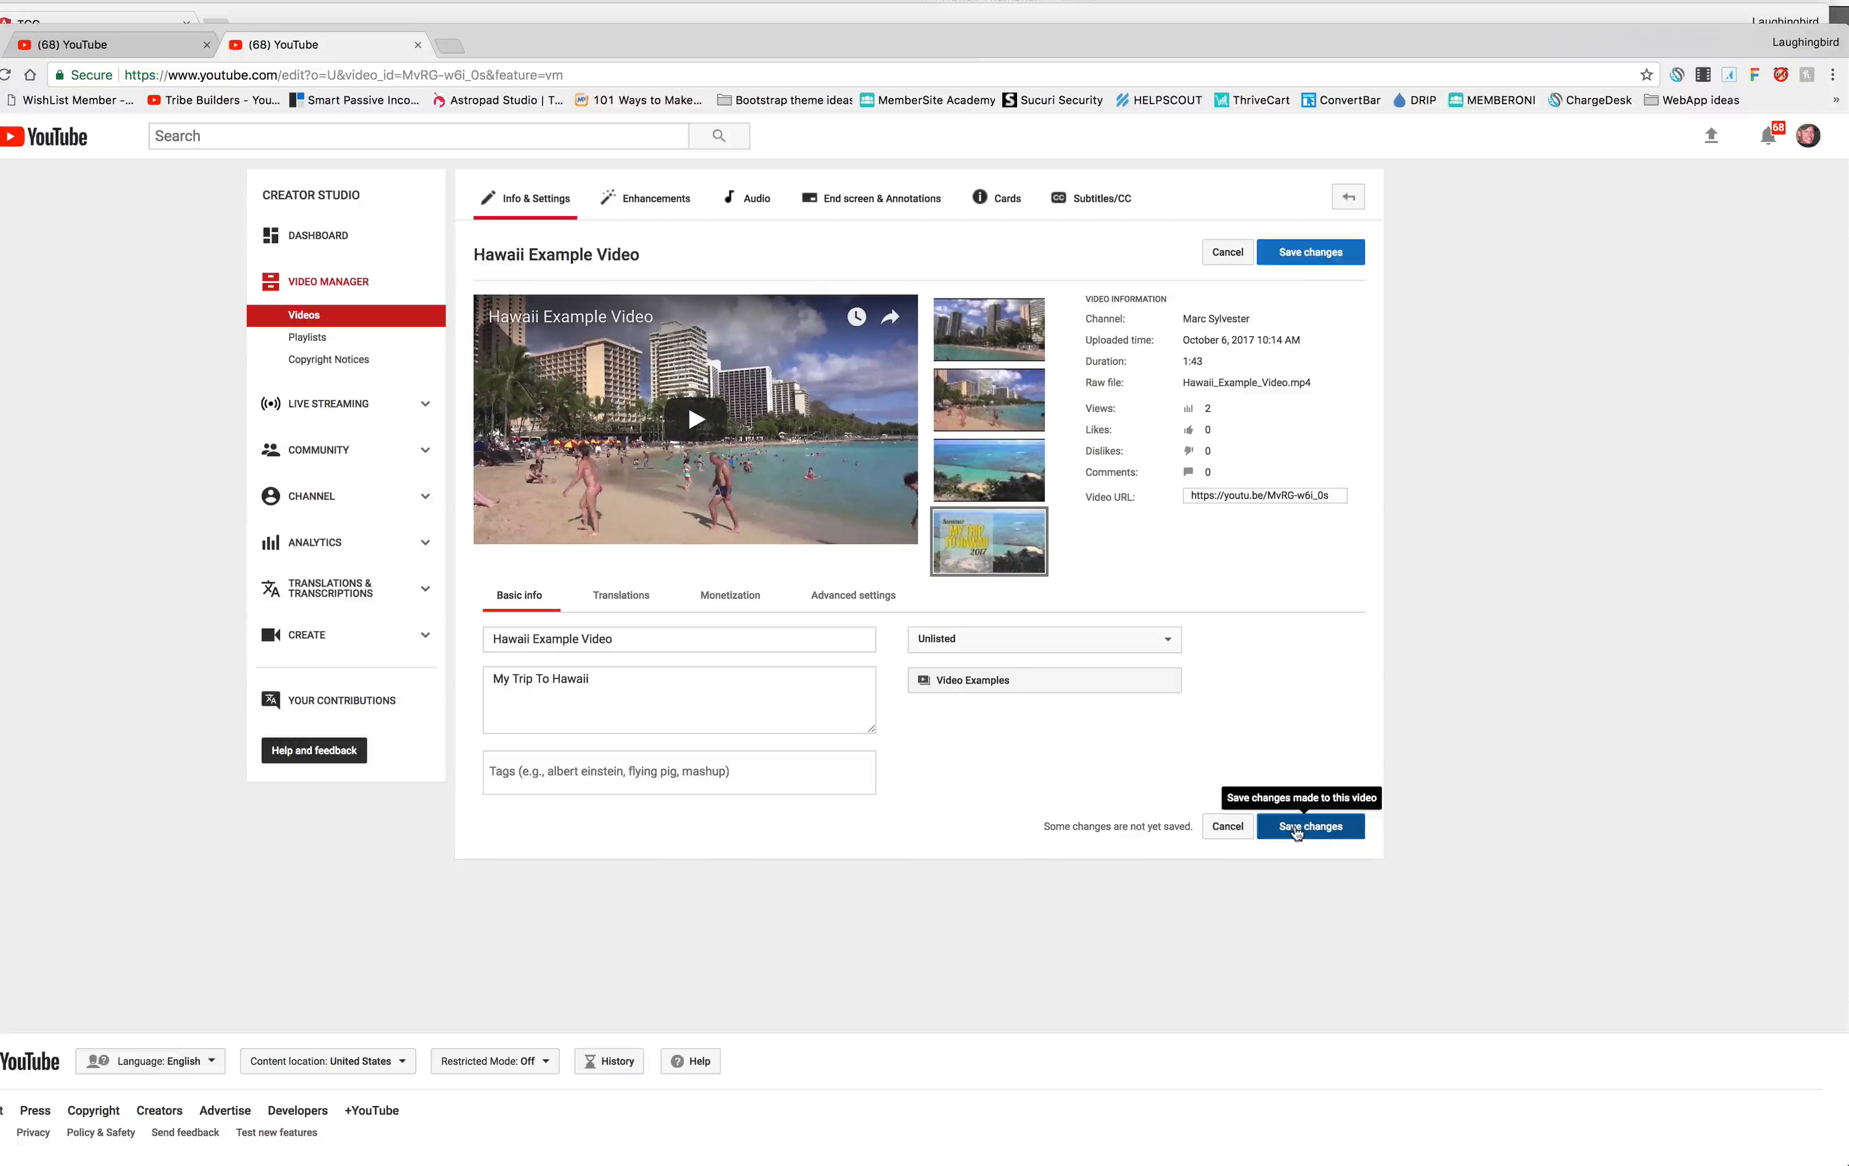
pyautogui.click(1671, 1165)
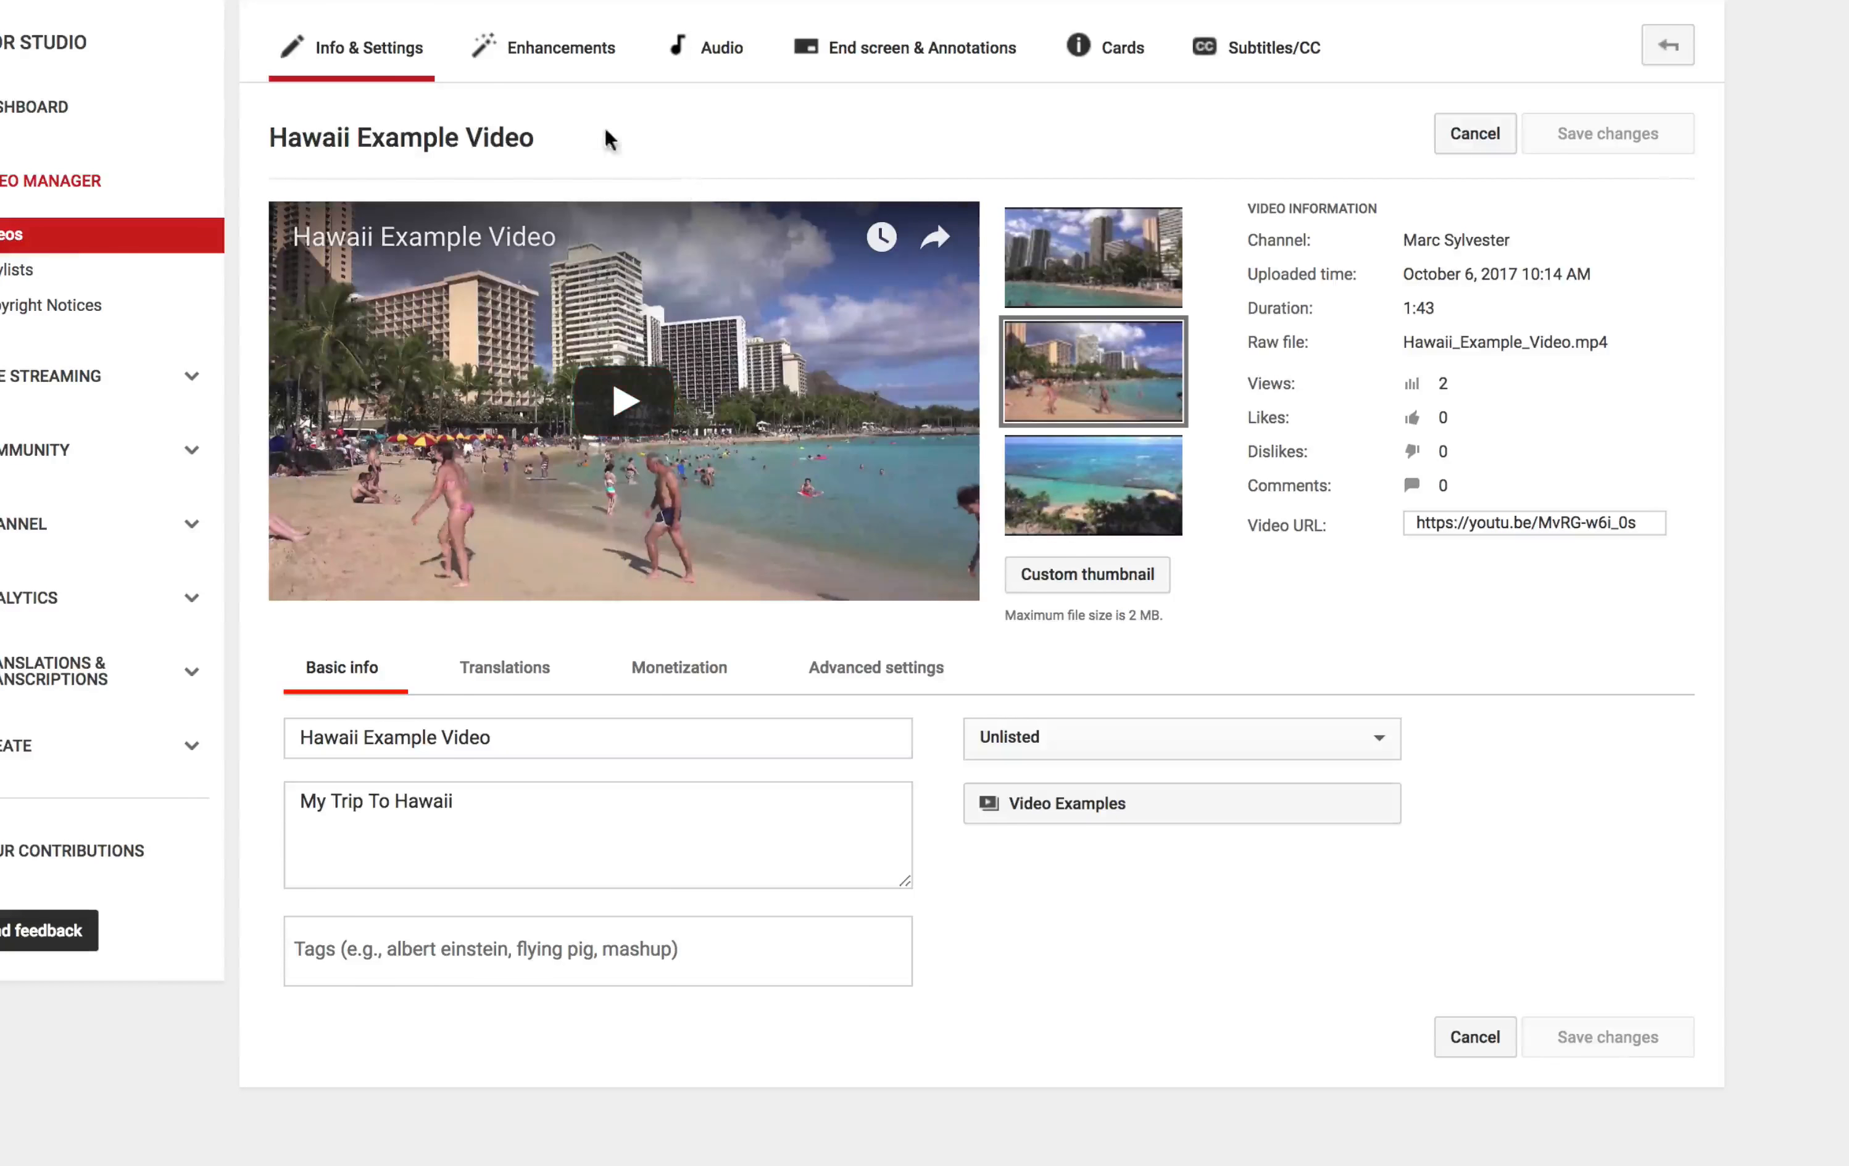
pyautogui.click(450, 151)
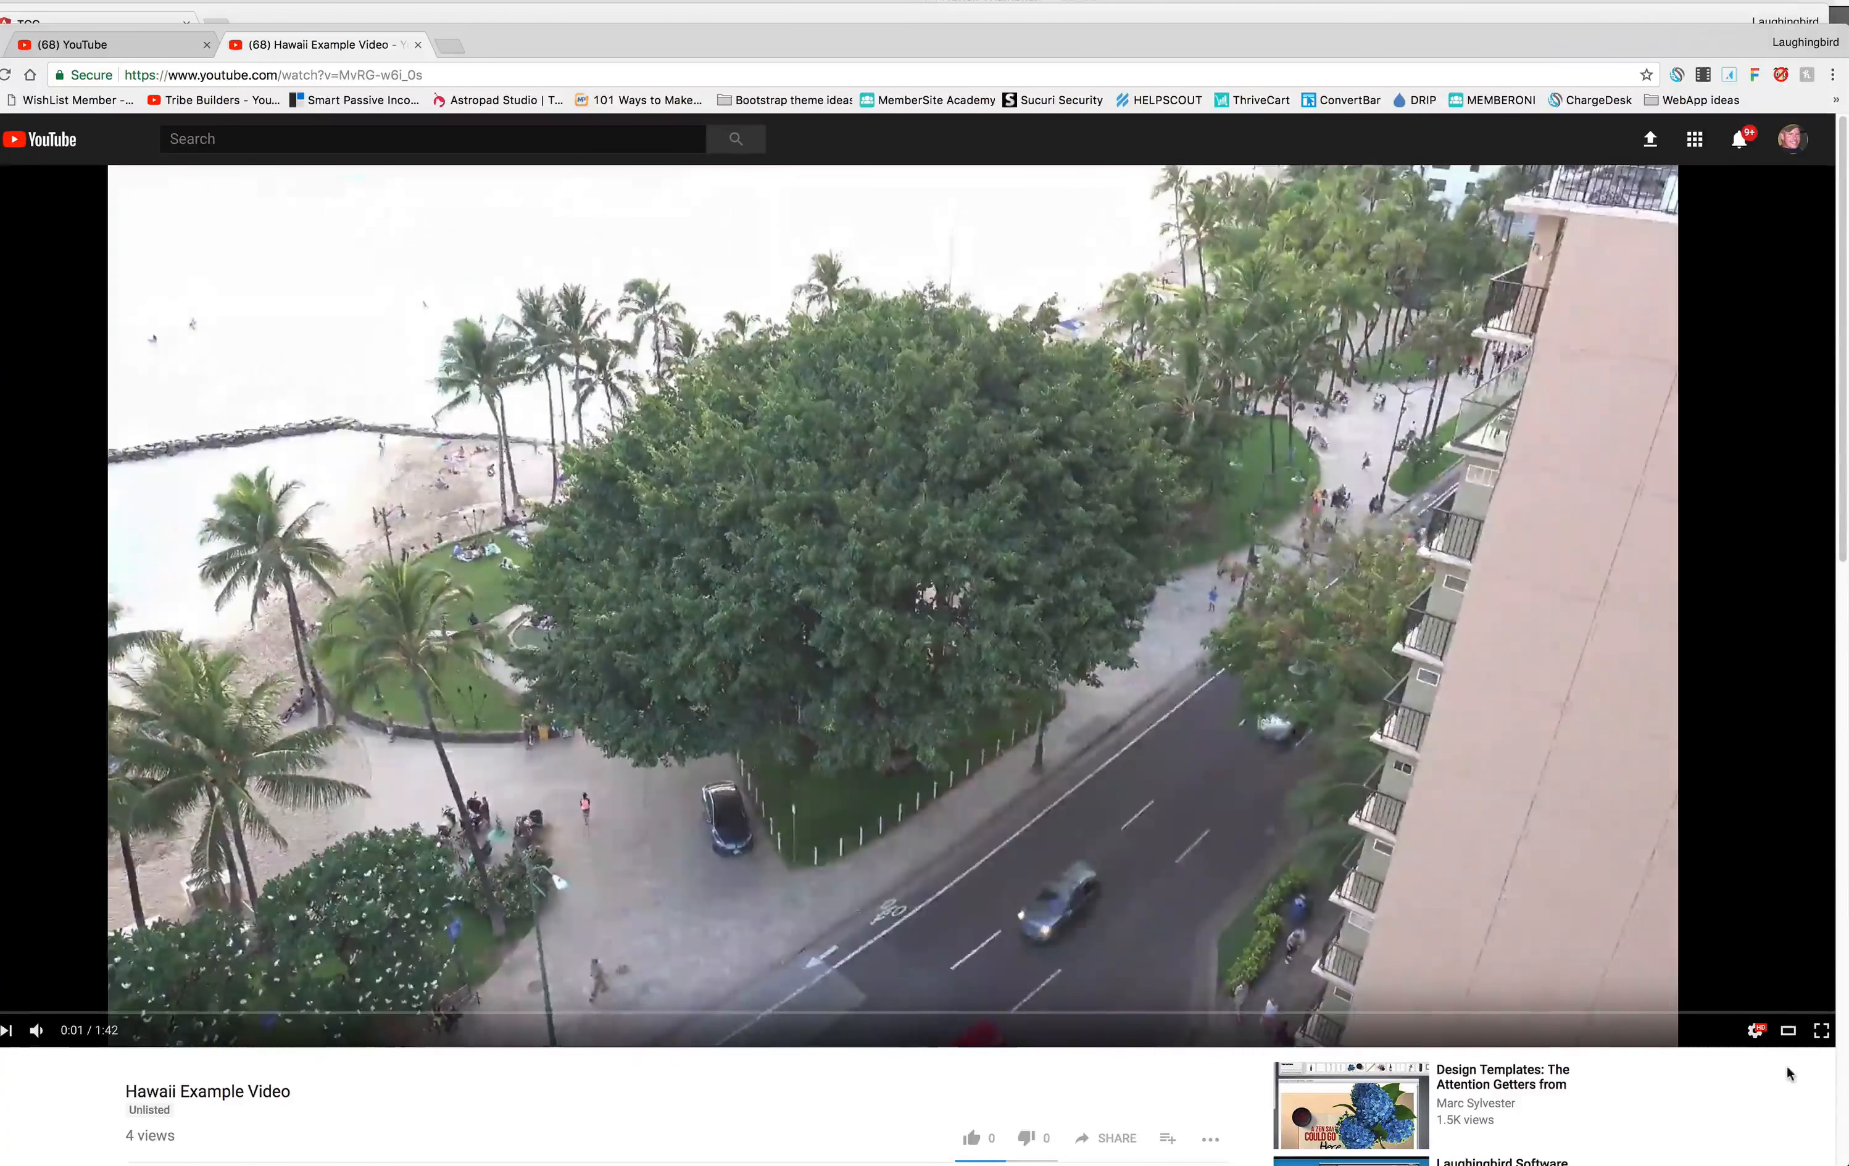
# Switch the player out of theater mode and copy the video's iframe embed code from its sharing options
pyautogui.click(1787, 1031)
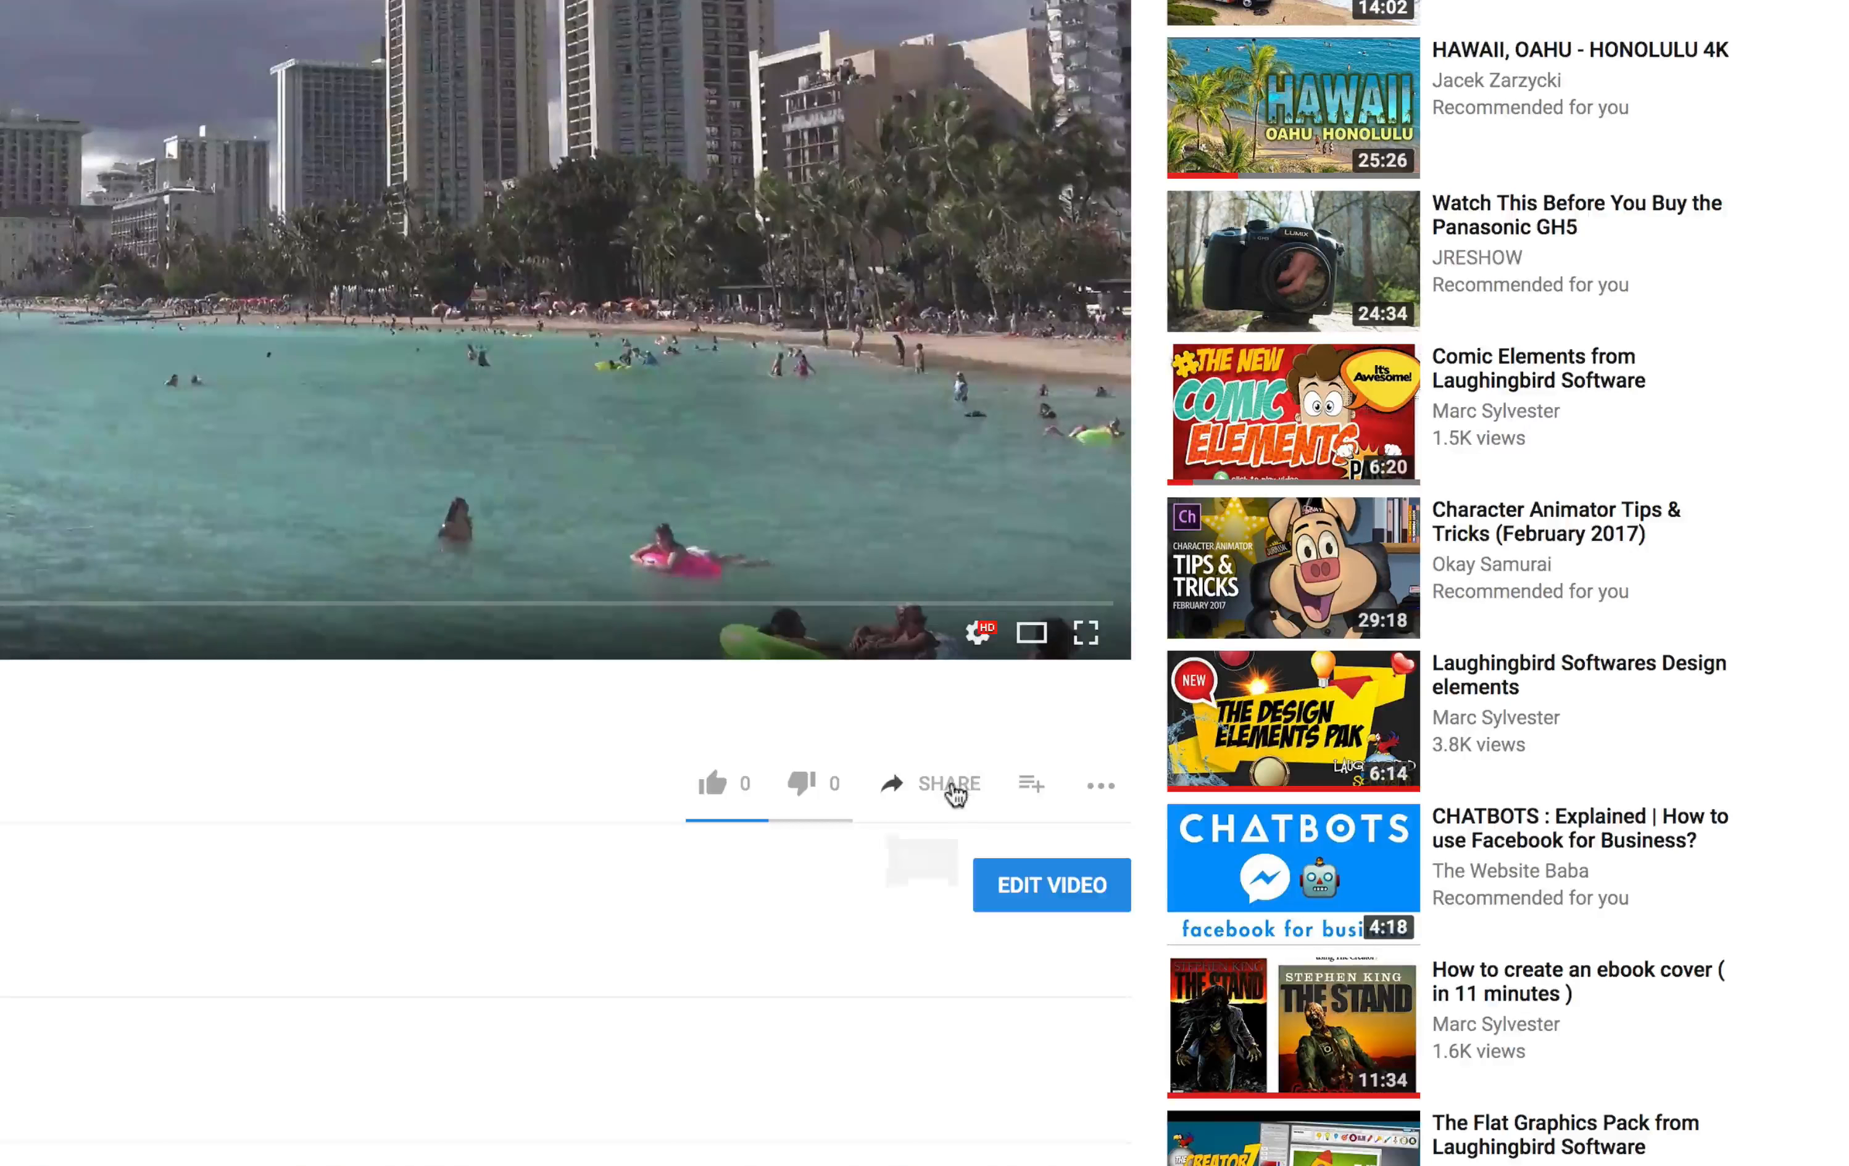
pyautogui.click(949, 785)
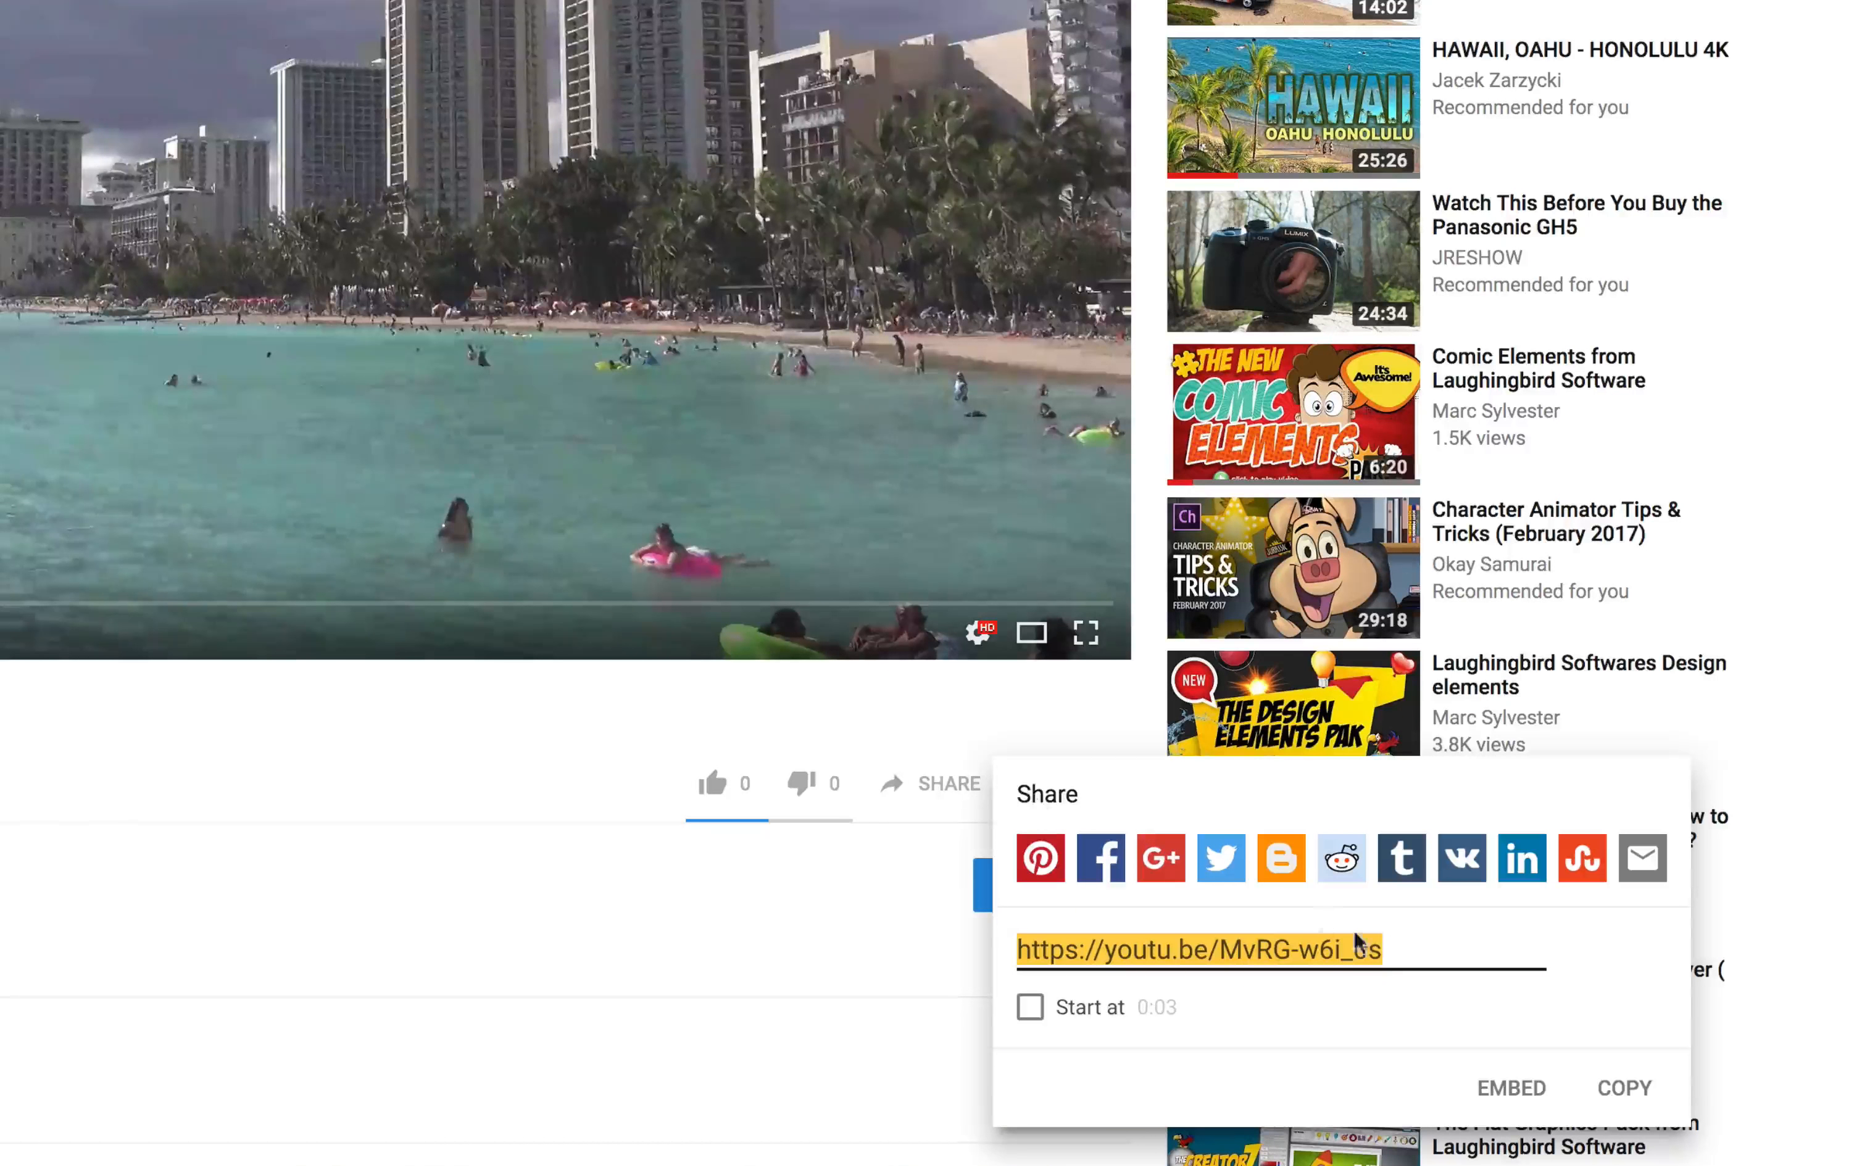
pyautogui.click(1512, 1089)
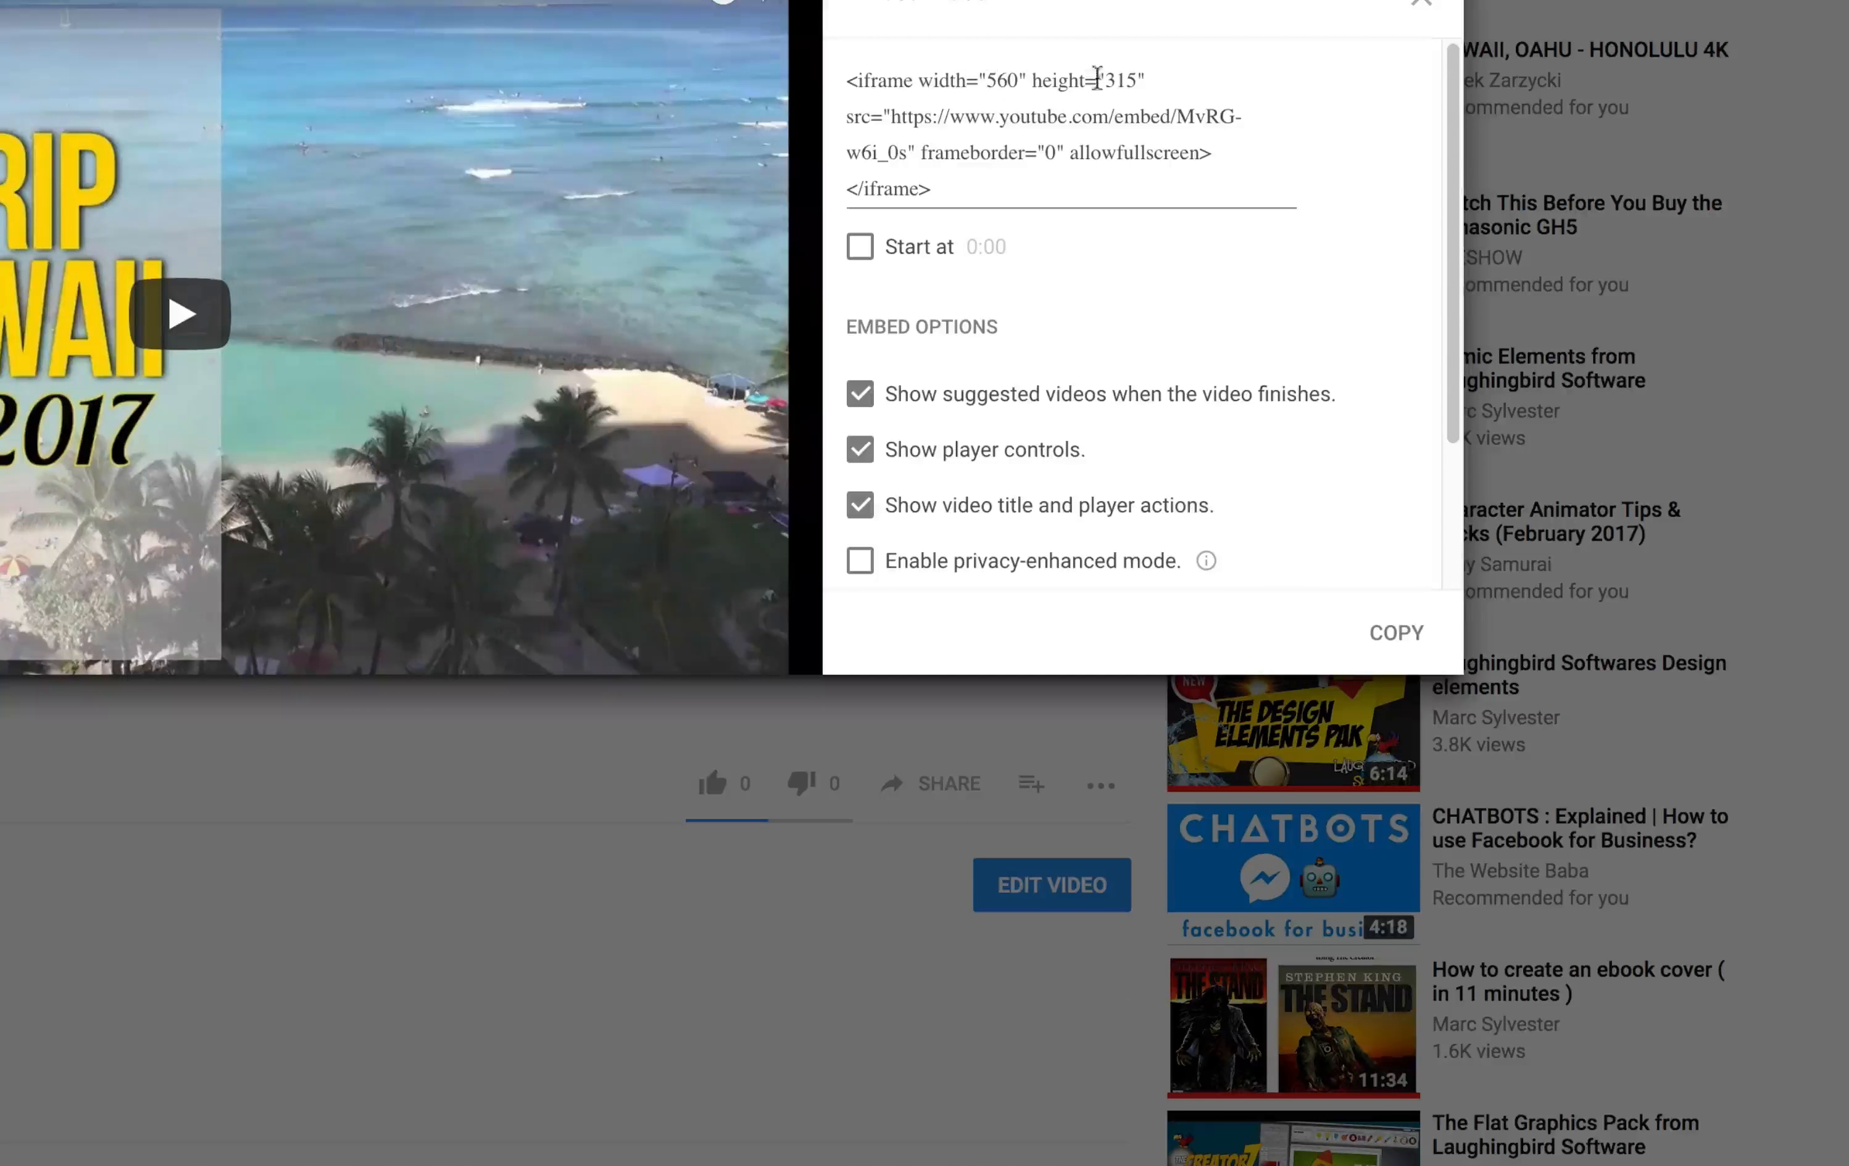
pyautogui.click(1138, 80)
pyautogui.press('super+c')
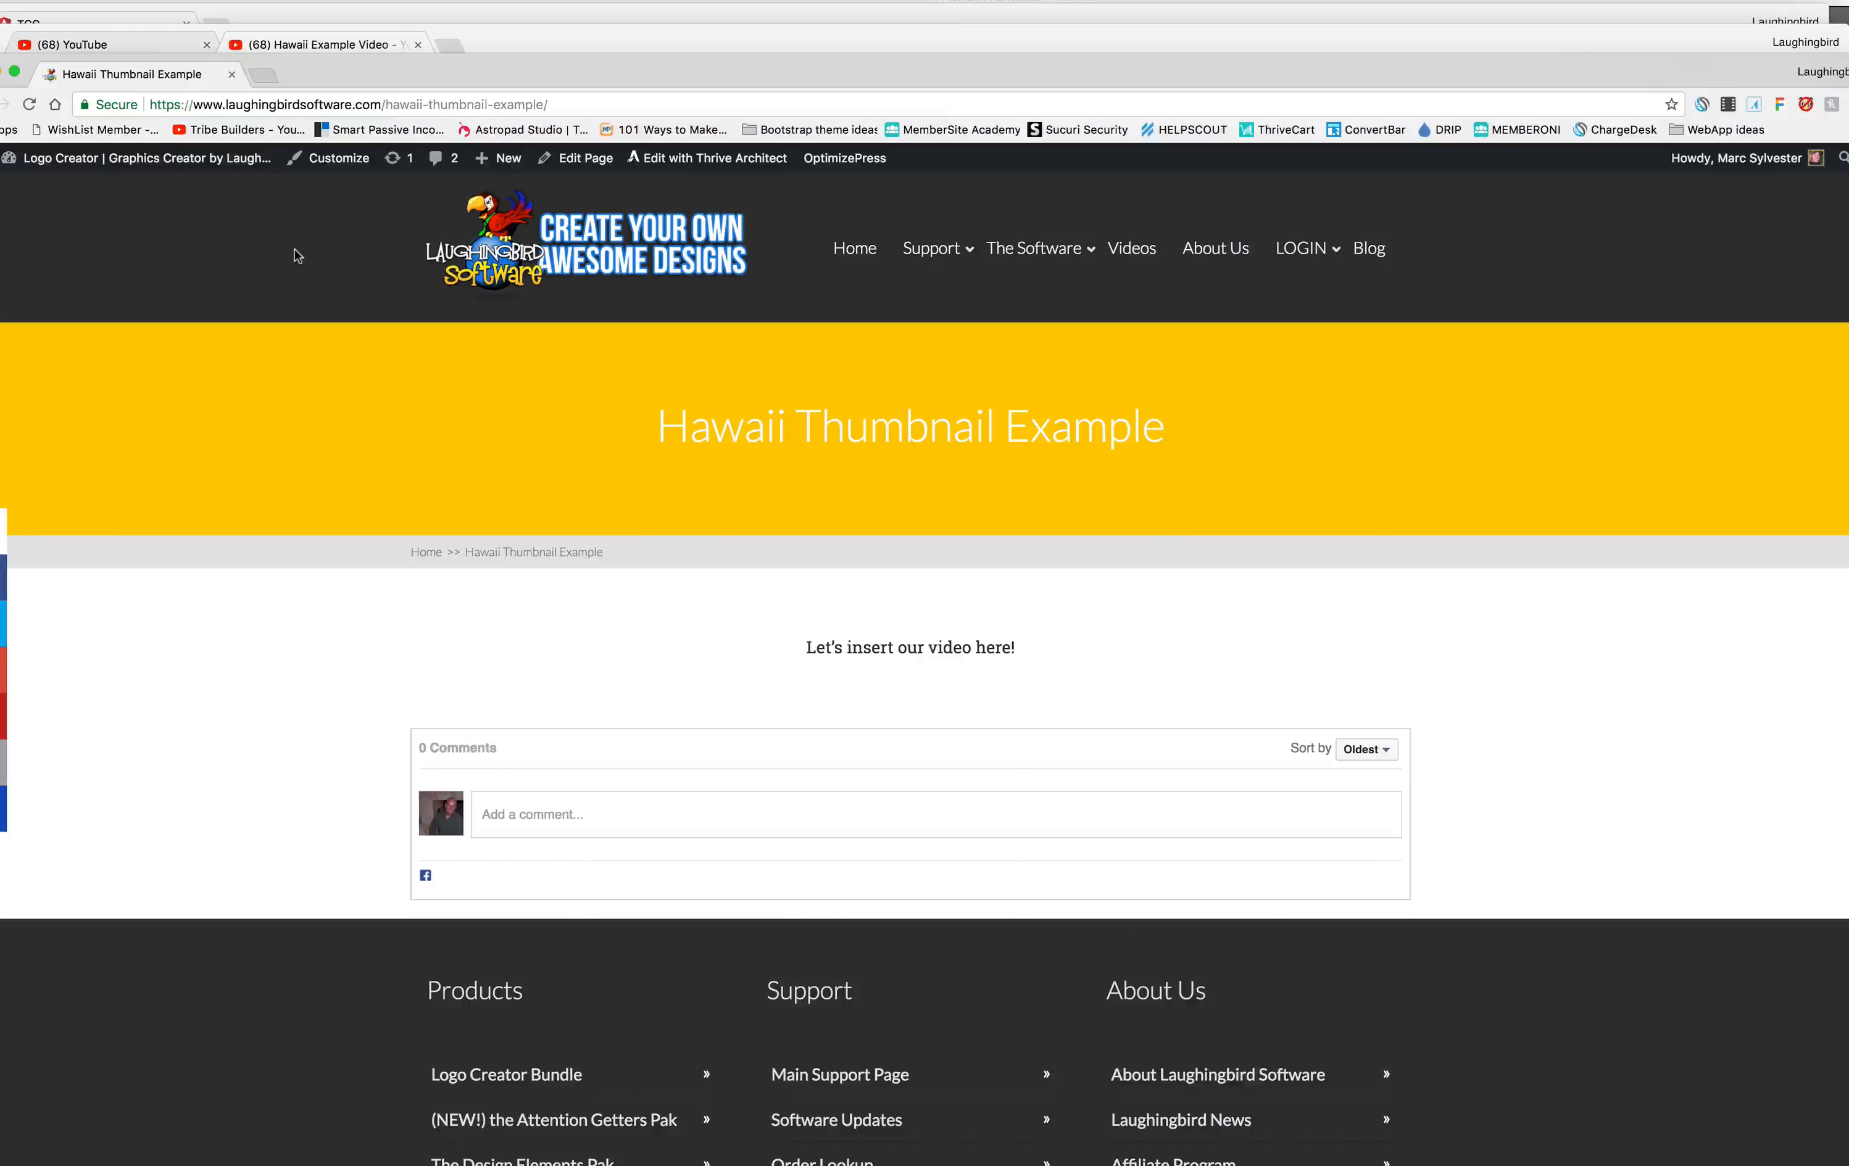
# Switch to the WordPress page "Hawaii Thumbnail Example", edit it, and paste the embed code two lines below the placeholder paragraph in its HTML source
pyautogui.click(572, 167)
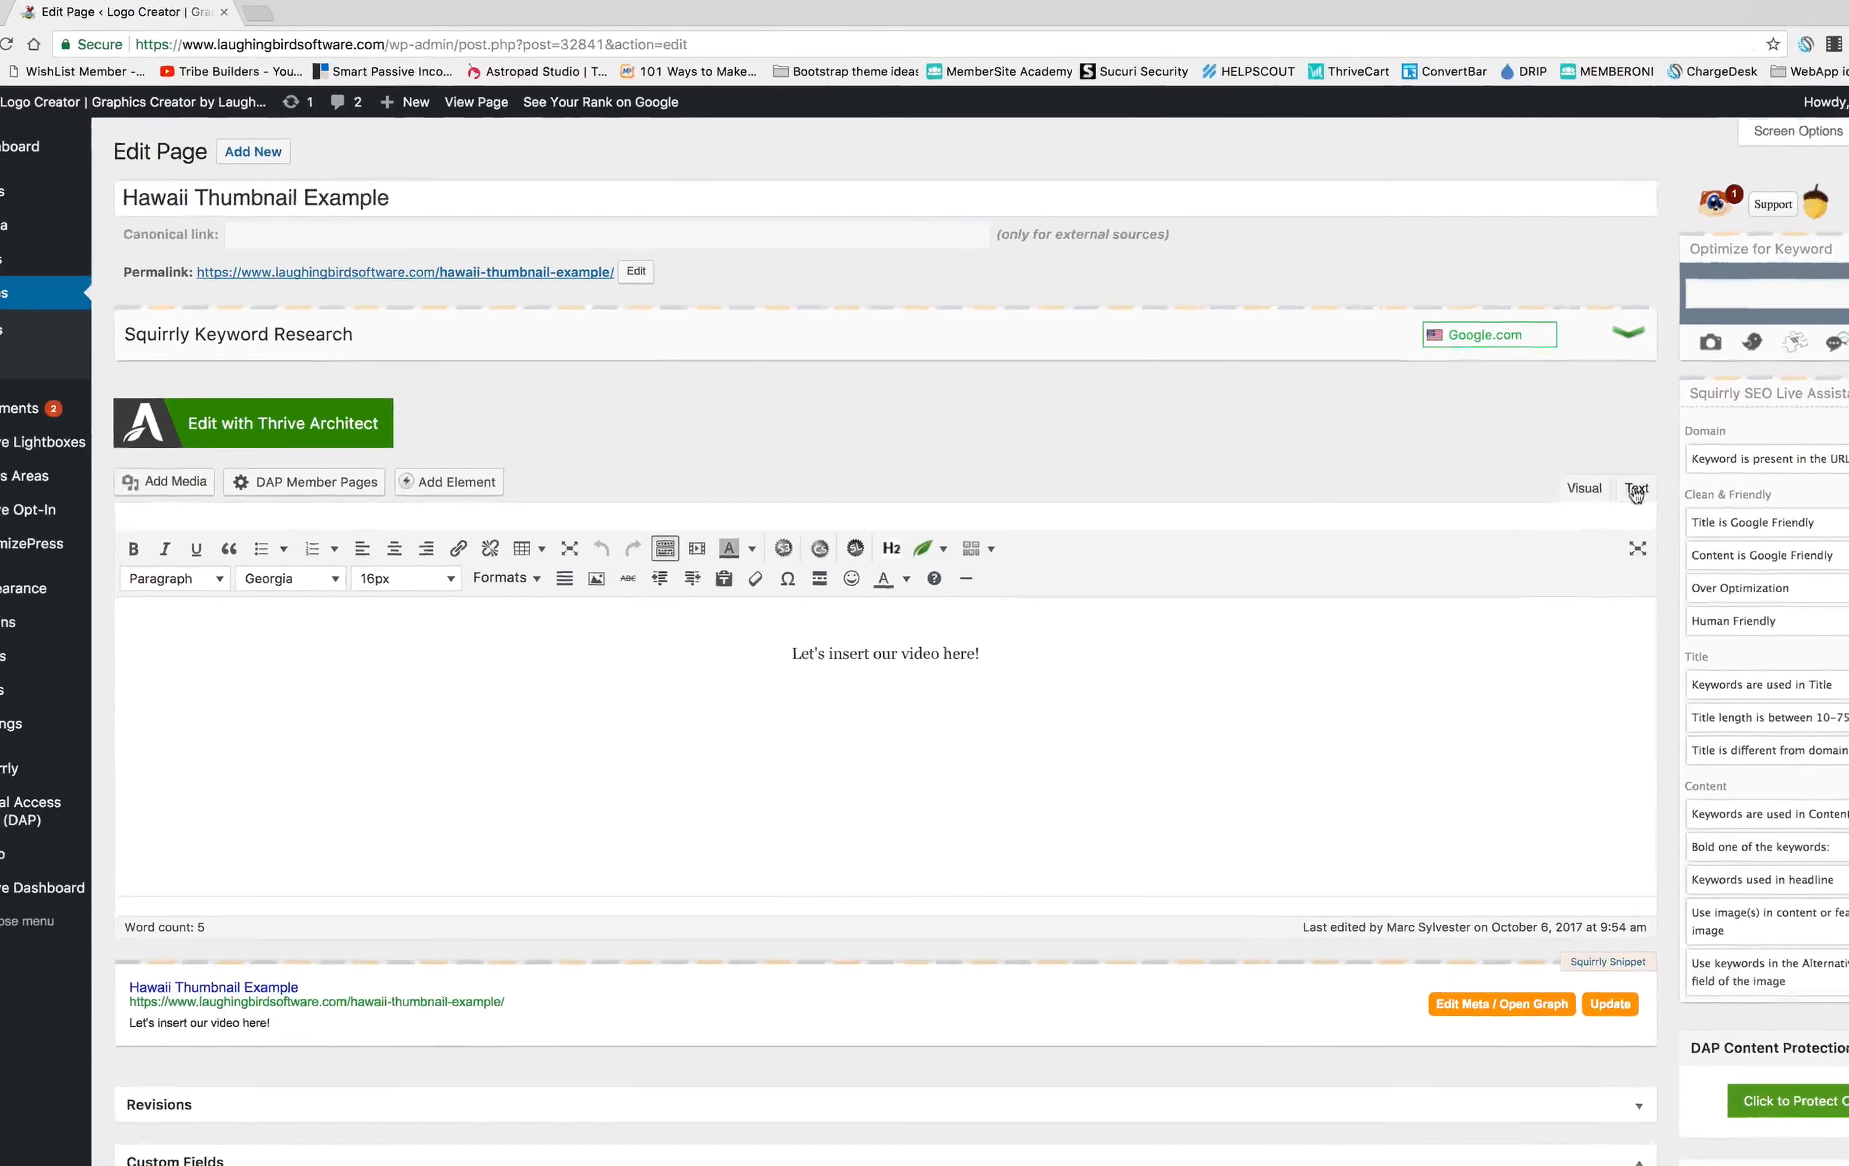
pyautogui.click(1635, 491)
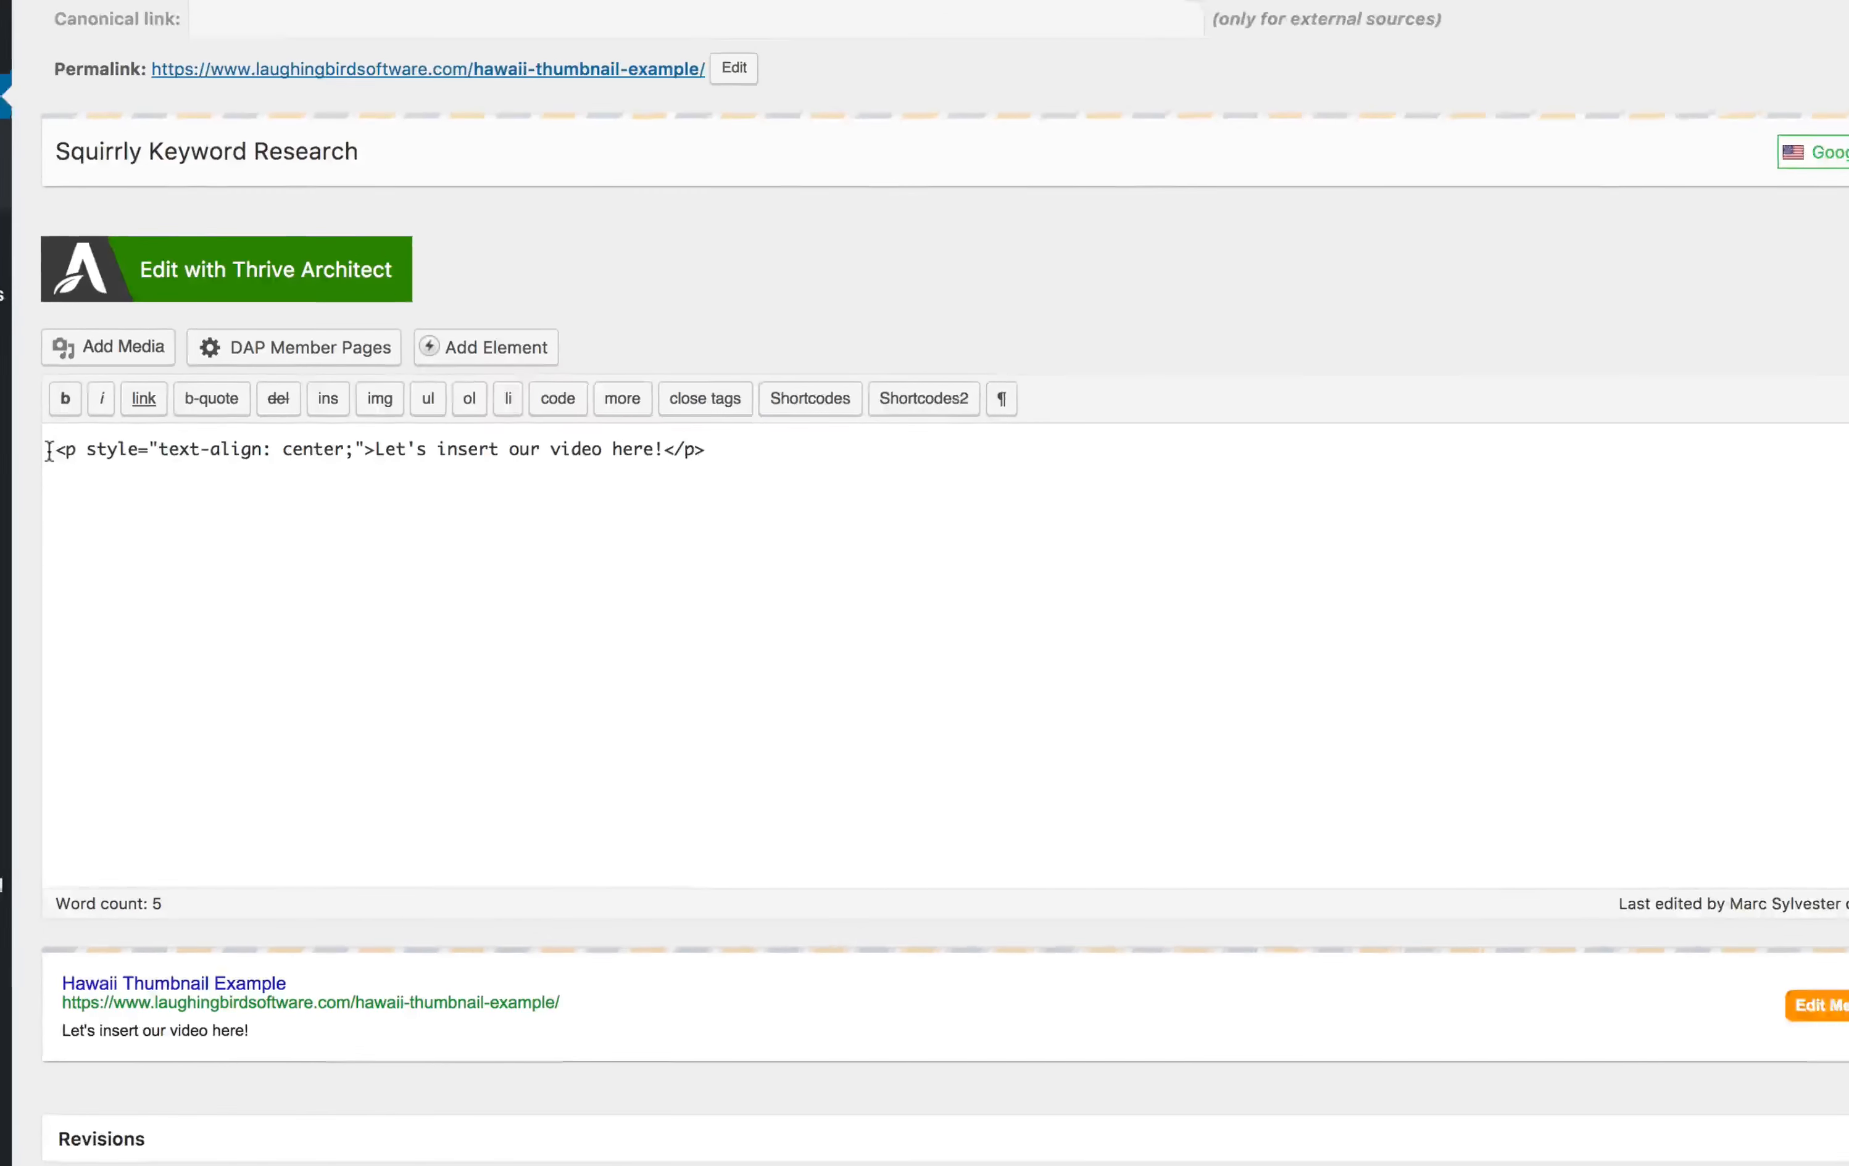
pyautogui.click(758, 444)
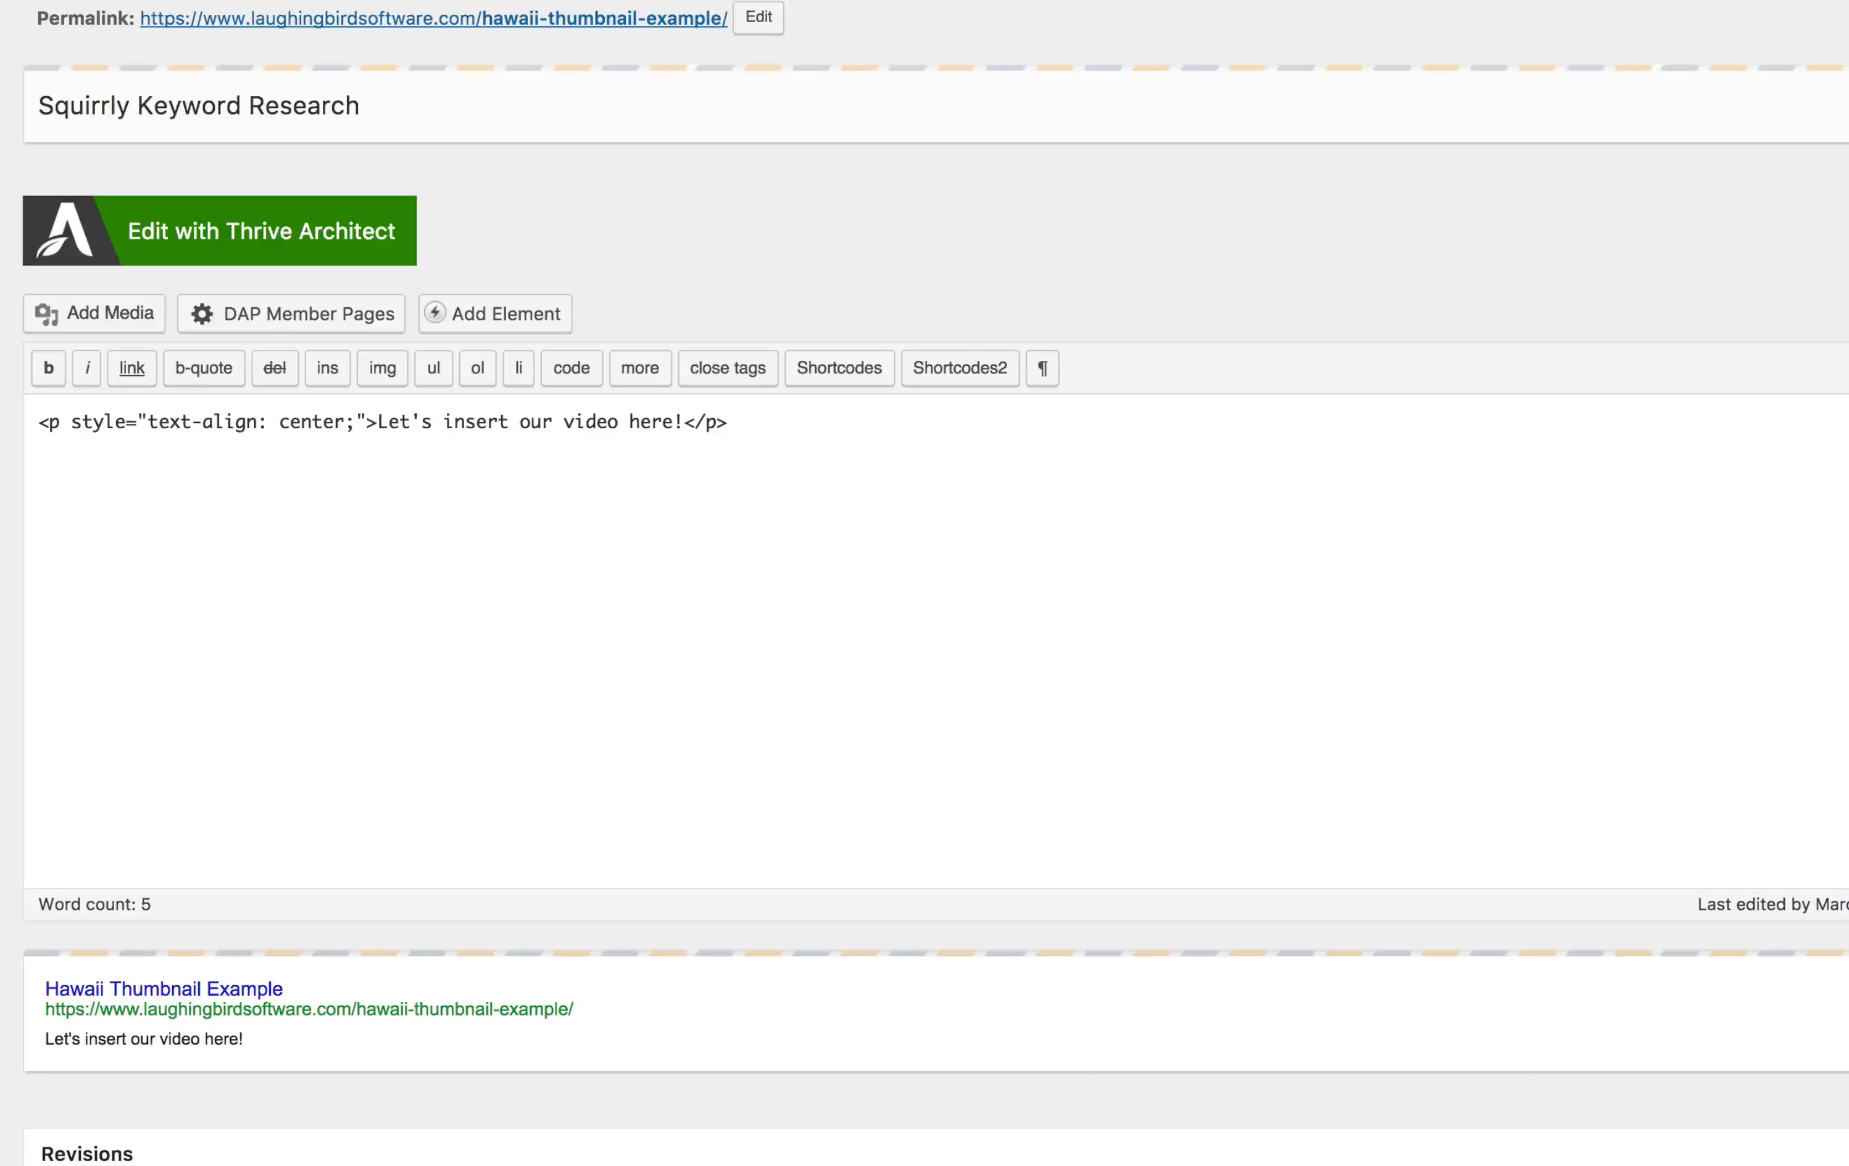
pyautogui.press('Return')
pyautogui.press('Return')
pyautogui.press('super+v')
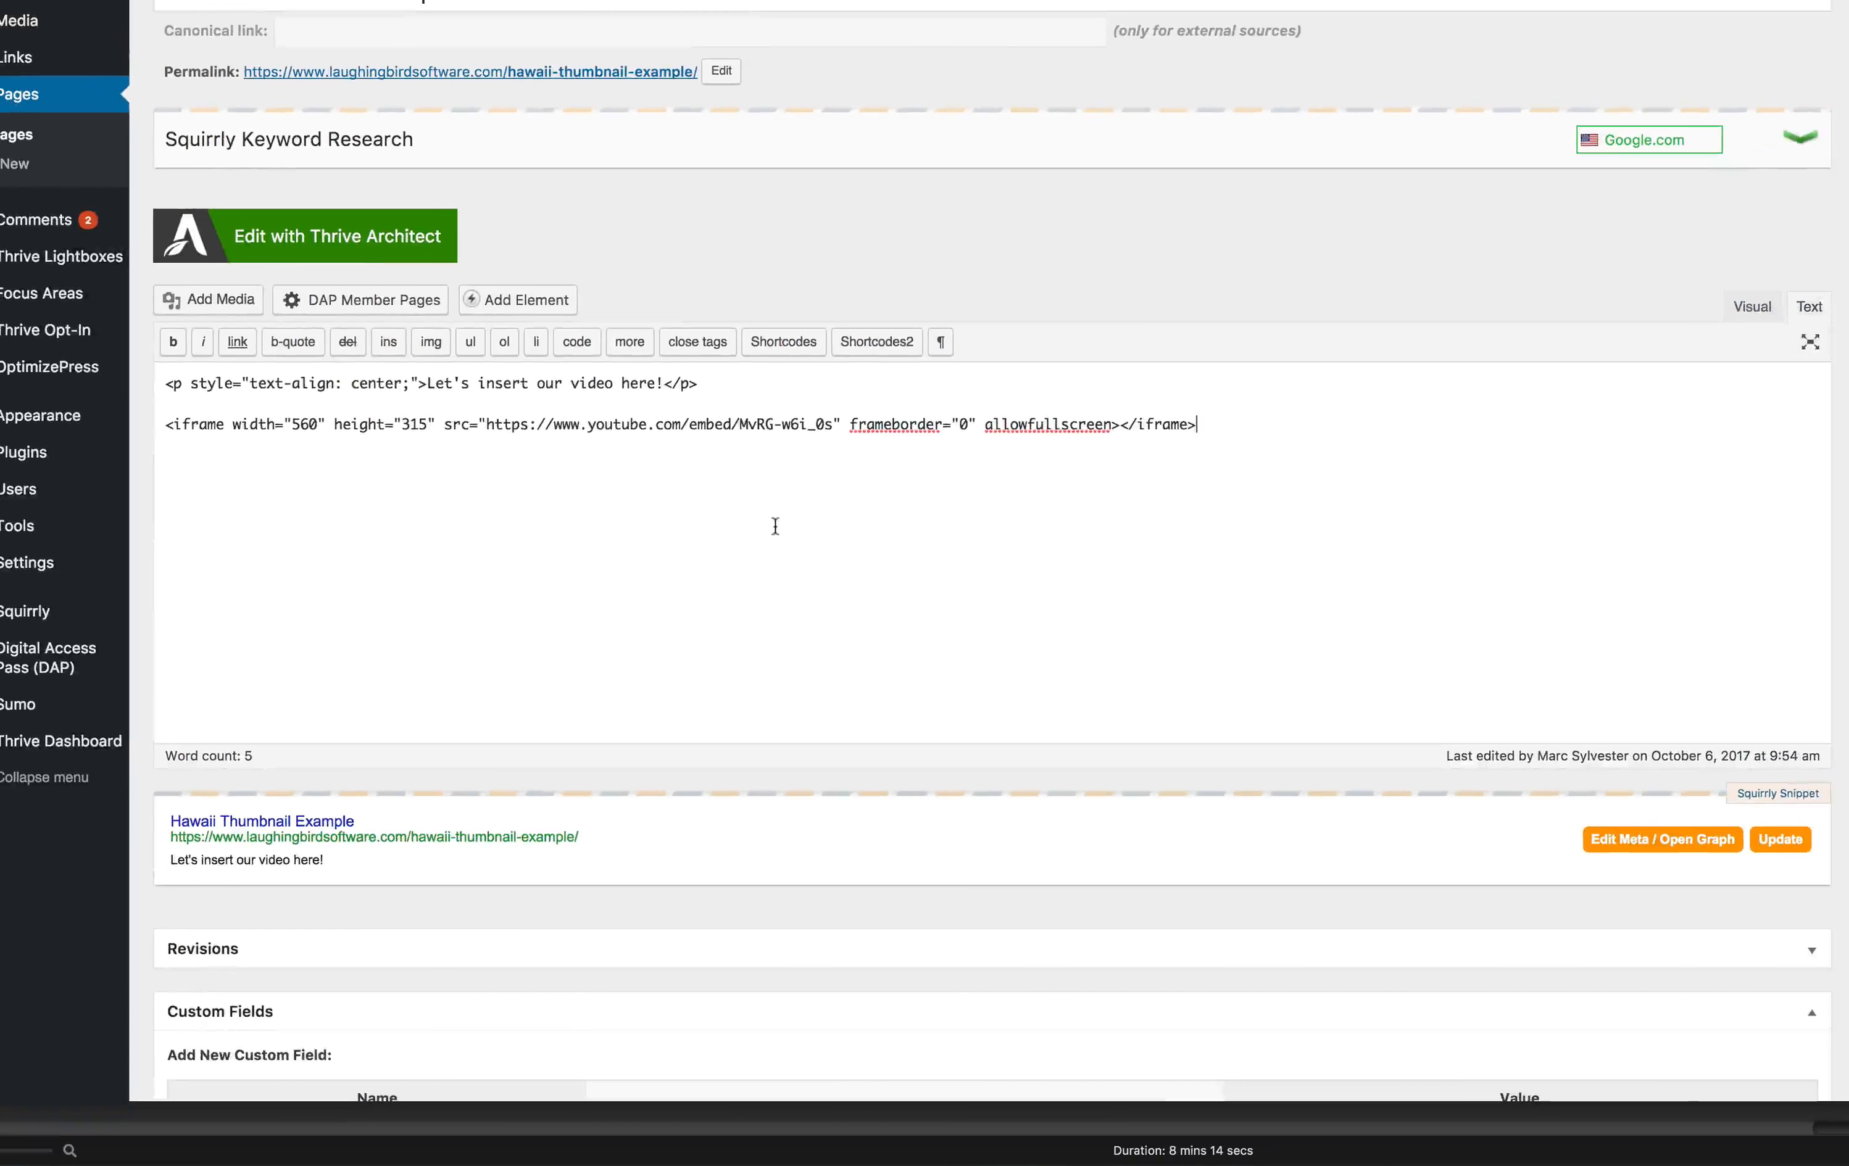
# Replace the placeholder line above the embedded video with the heading "My Awesome Video Example" in the visual editor and update the page
pyautogui.click(1752, 308)
pyautogui.moveTo(891, 487); pyautogui.dragTo(1151, 487)
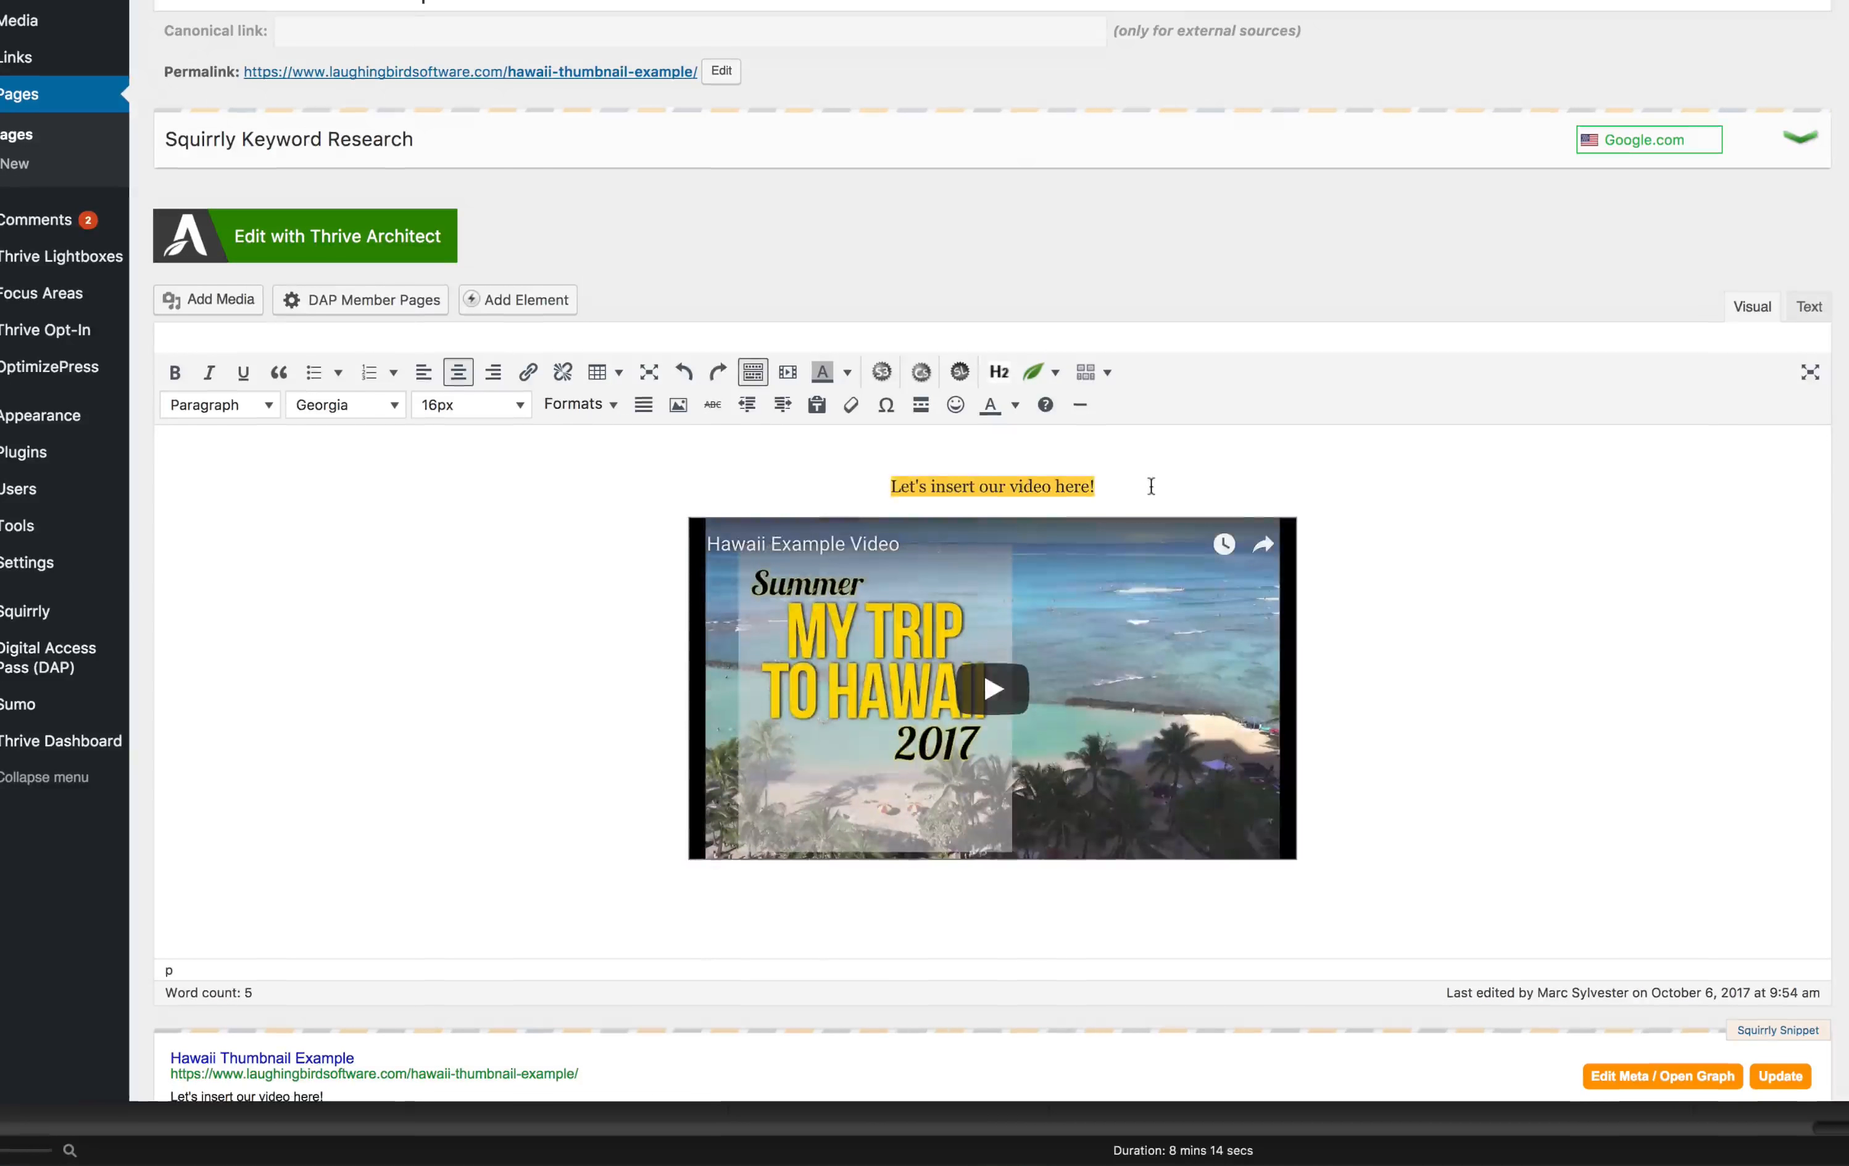
pyautogui.write('My Awesome')
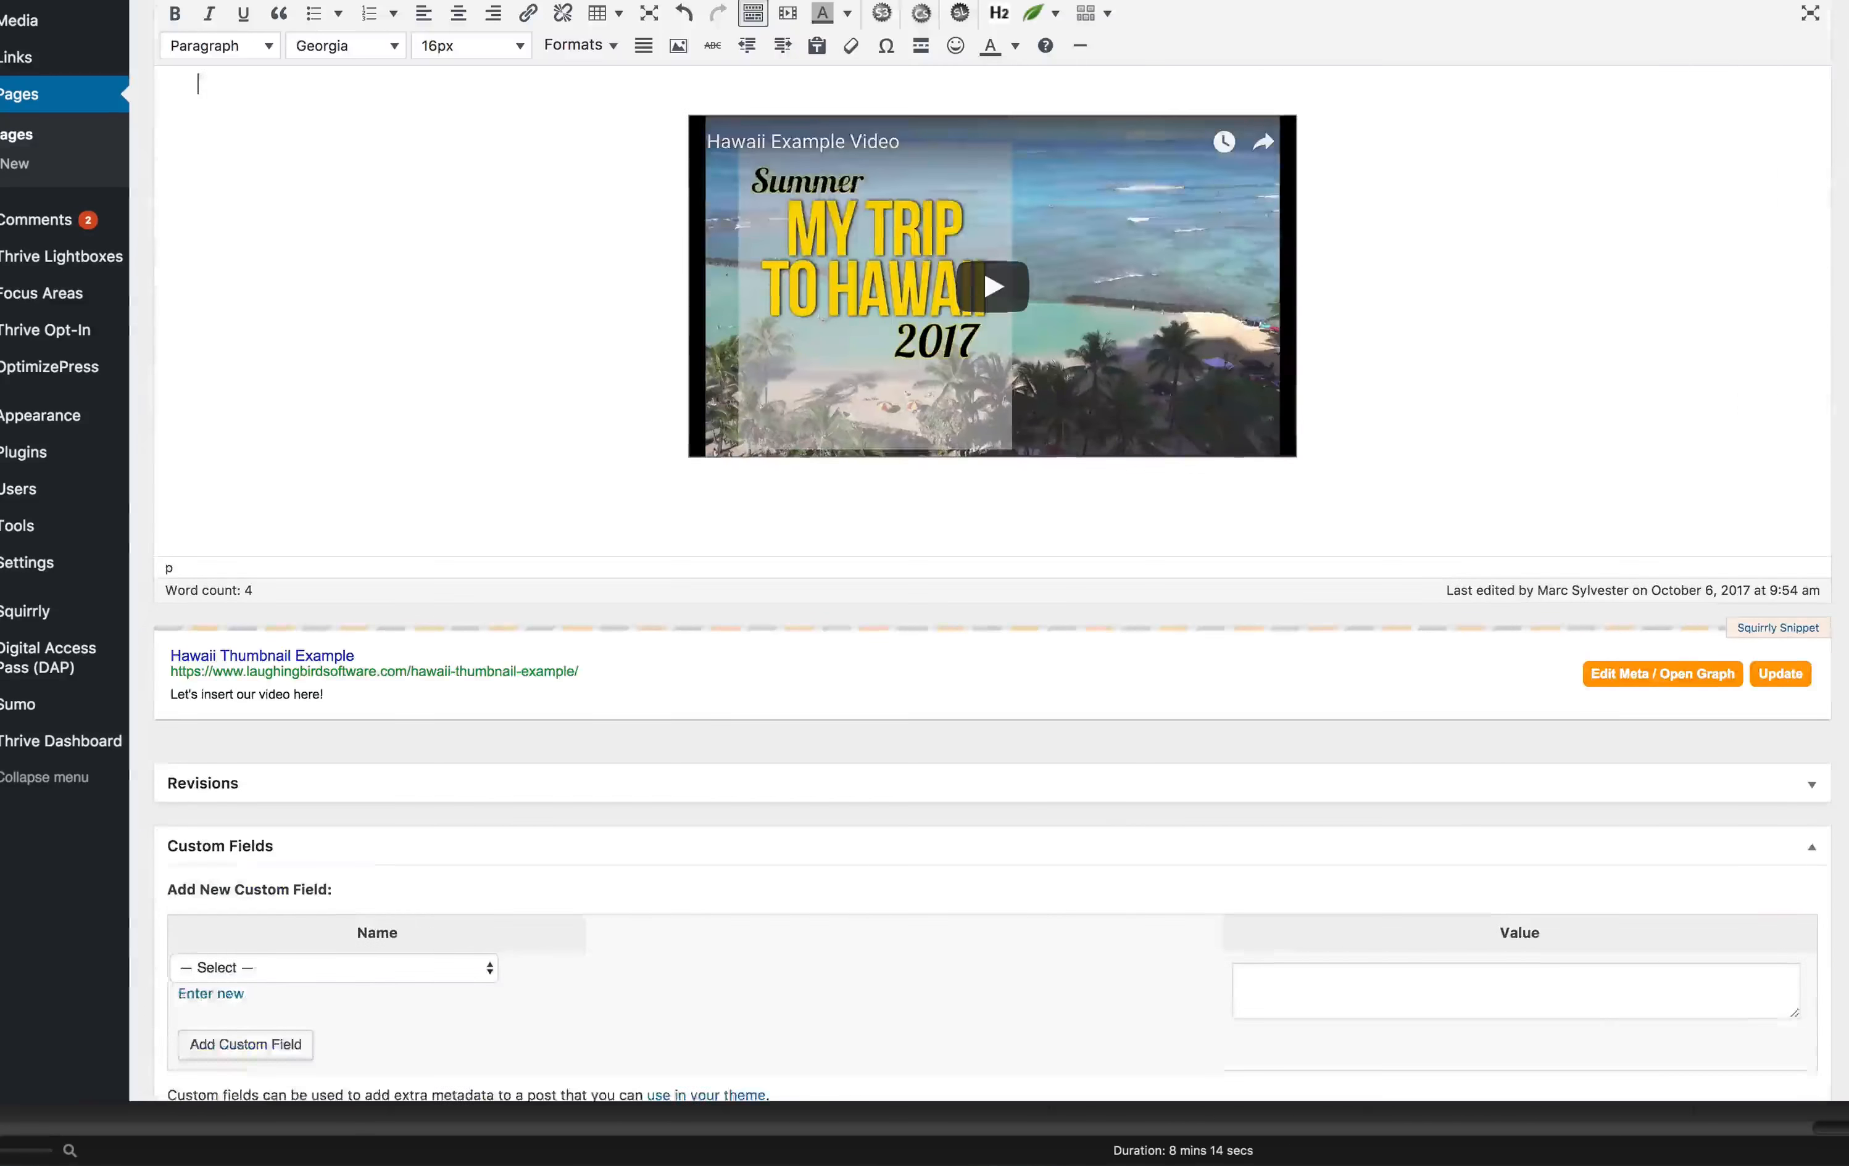
pyautogui.scroll(-3, 993, 540)
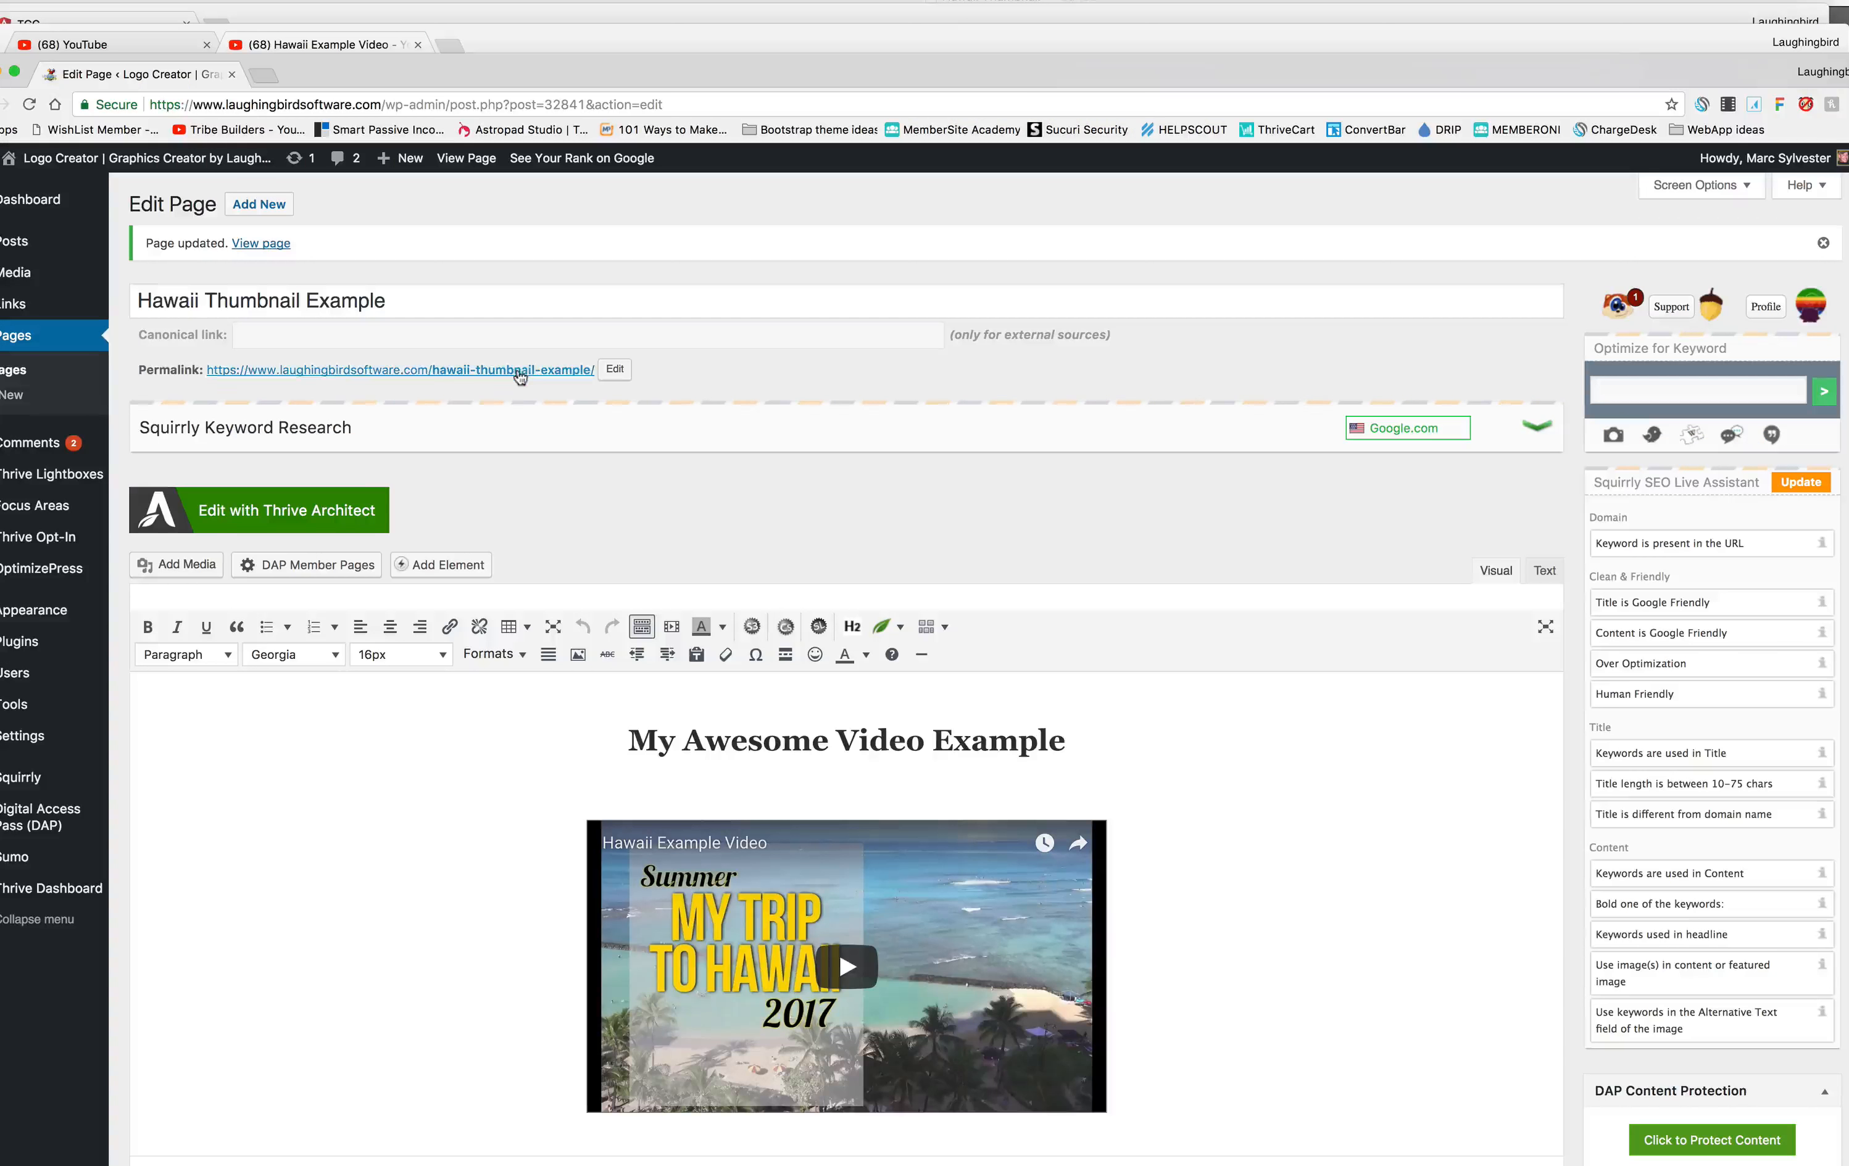
# Open the published page from its permalink and check the embedded video's thumbnail
pyautogui.click(519, 372)
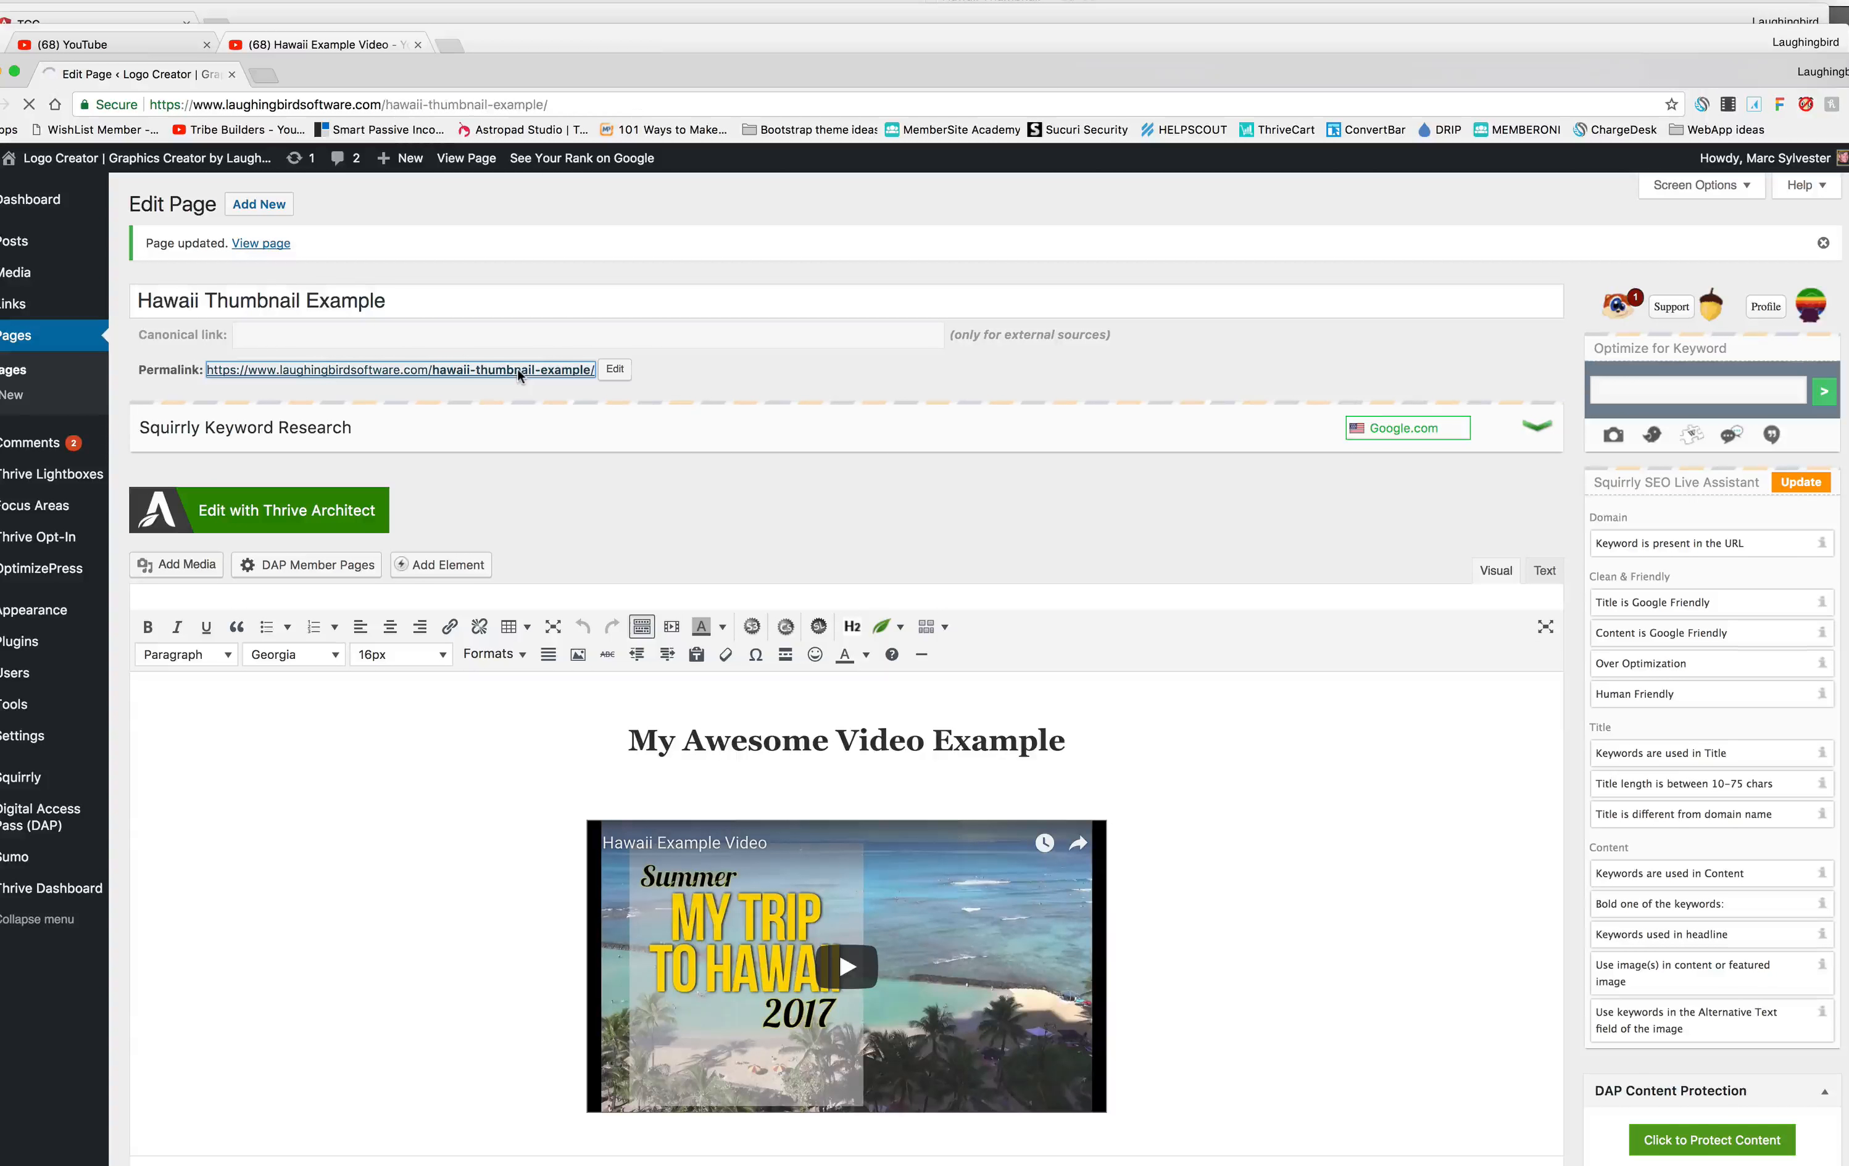
pyautogui.scroll(-2, 430, 693)
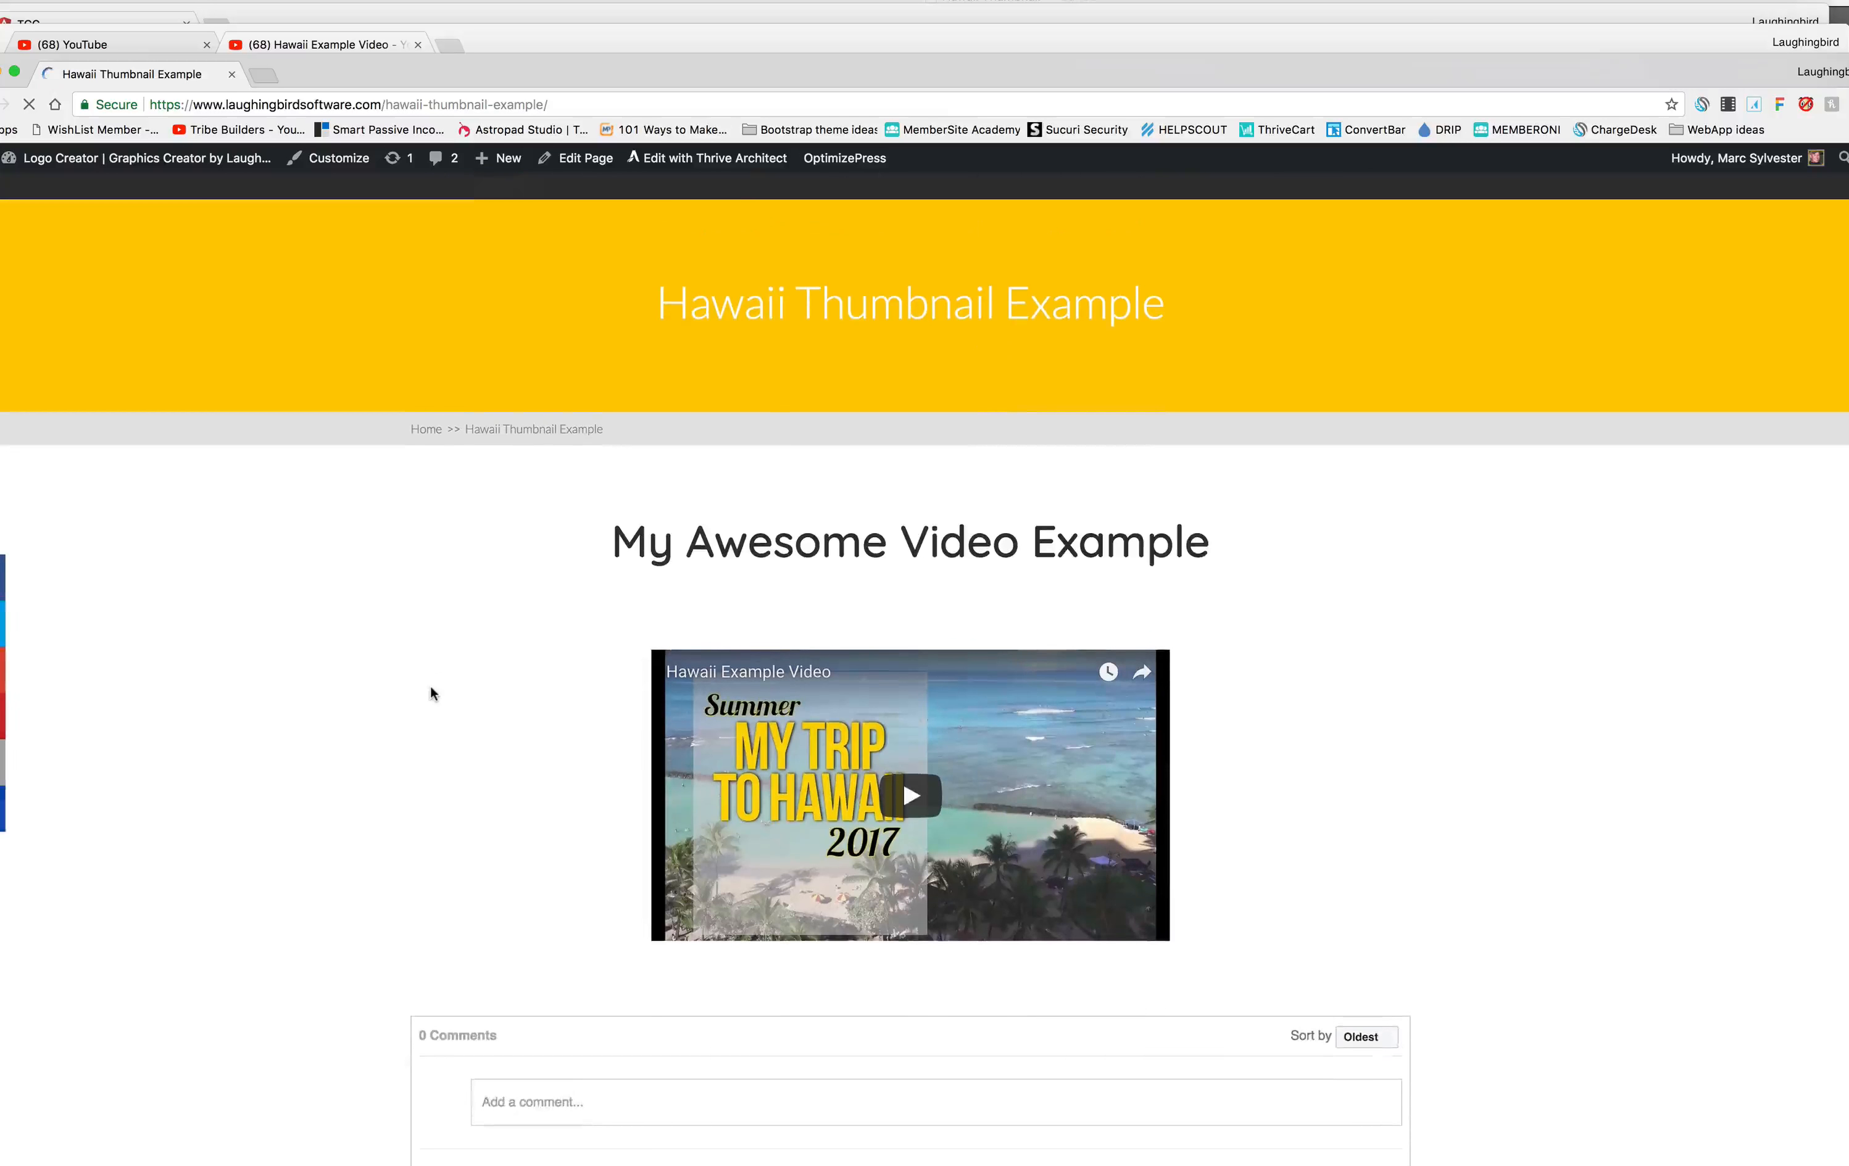